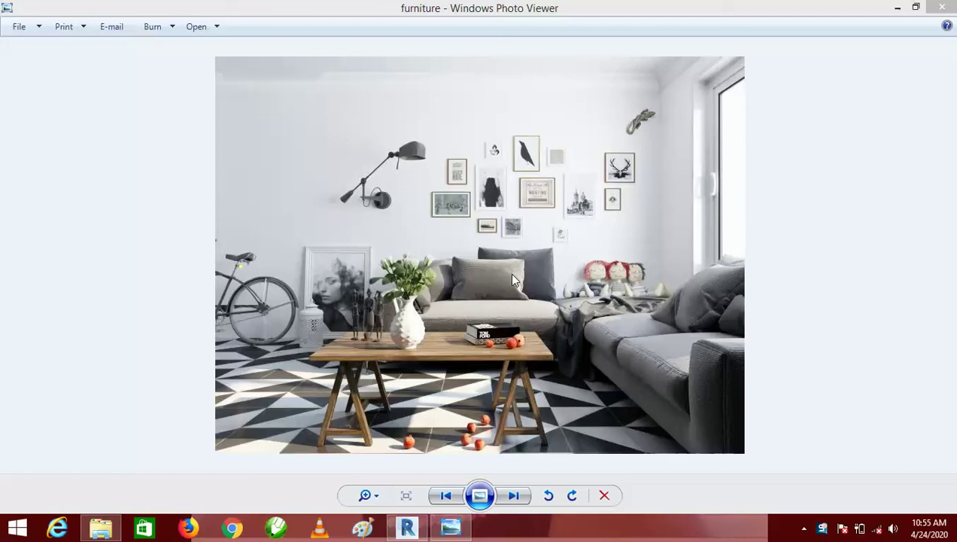
# - Switch to Revit, start placing a component on the ground floor plan, and open the library's Furniture folder for loading a family
pyautogui.click(407, 529)
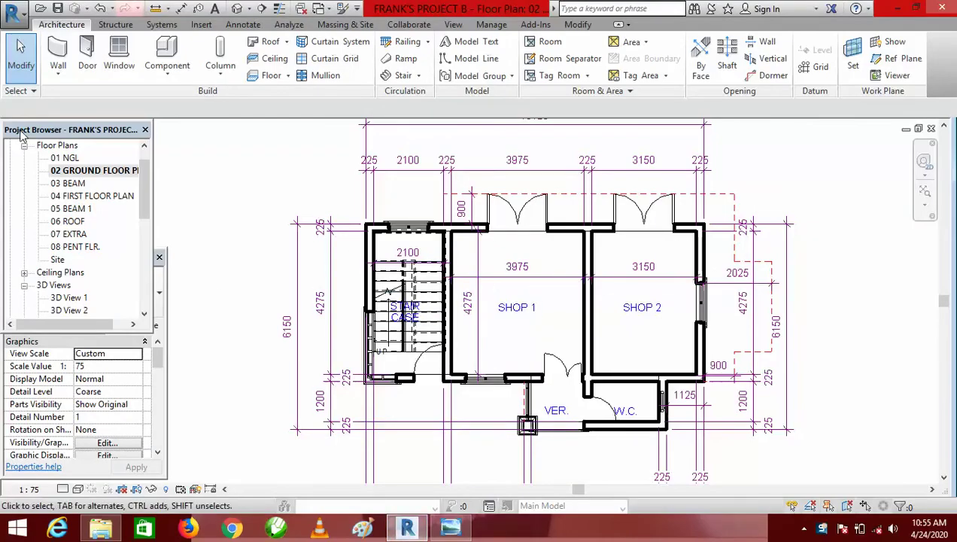
pyautogui.click(65, 170)
pyautogui.click(169, 79)
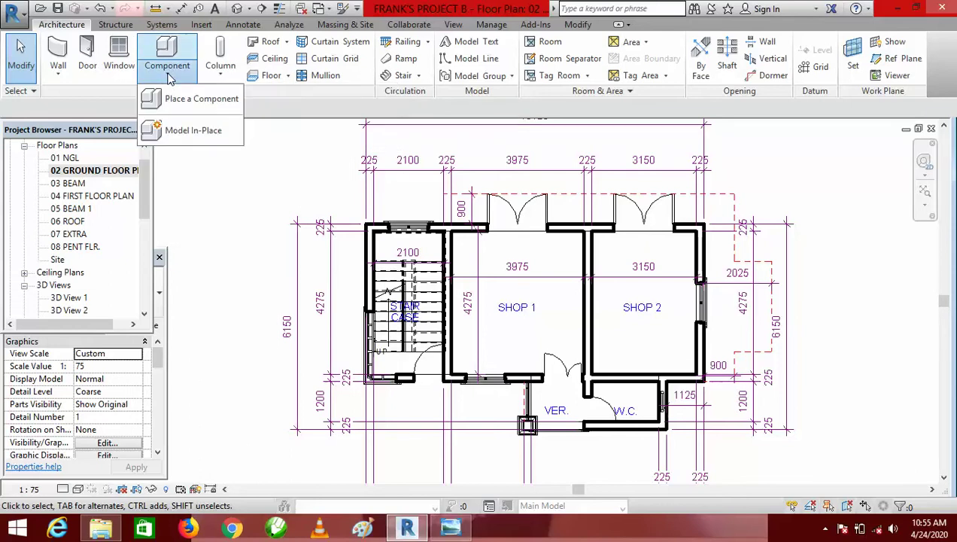
pyautogui.click(221, 106)
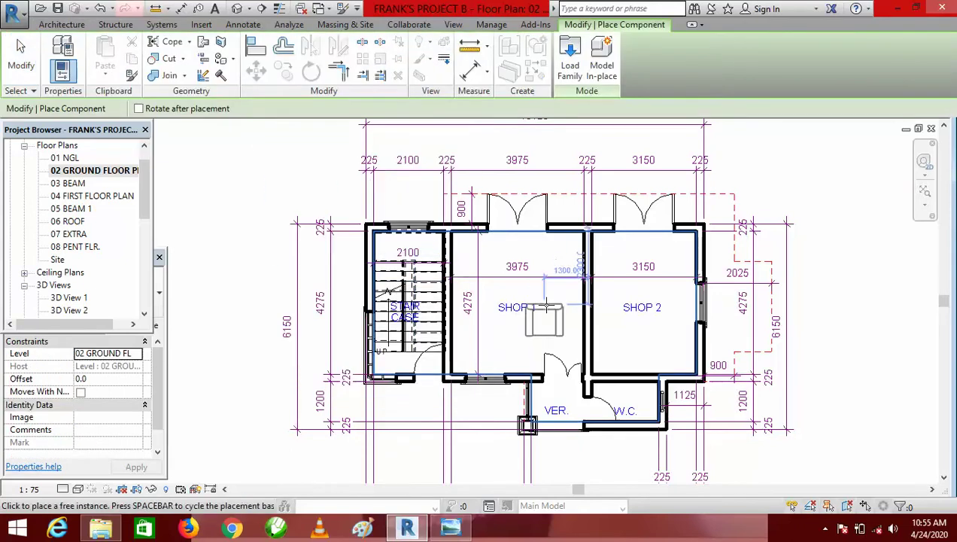
pyautogui.click(569, 68)
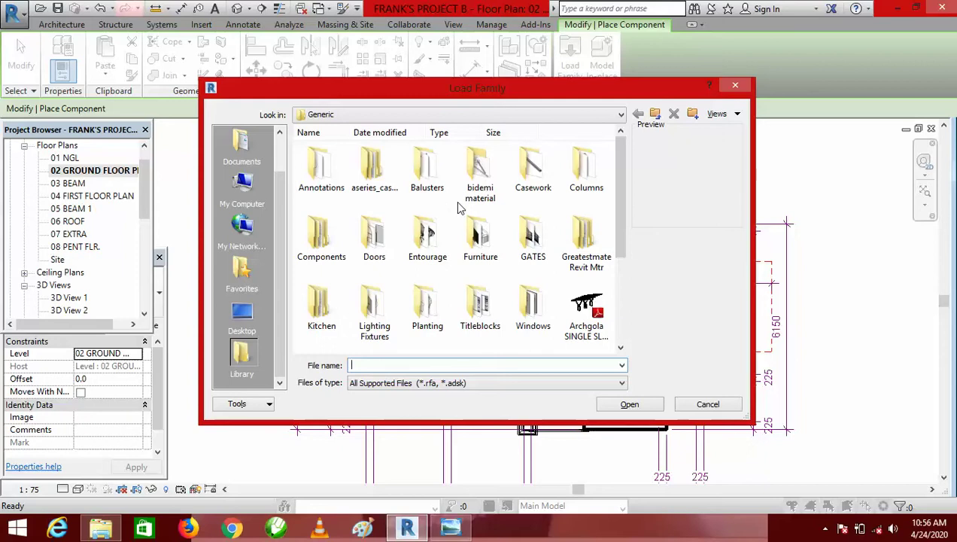
pyautogui.doubleClick(480, 241)
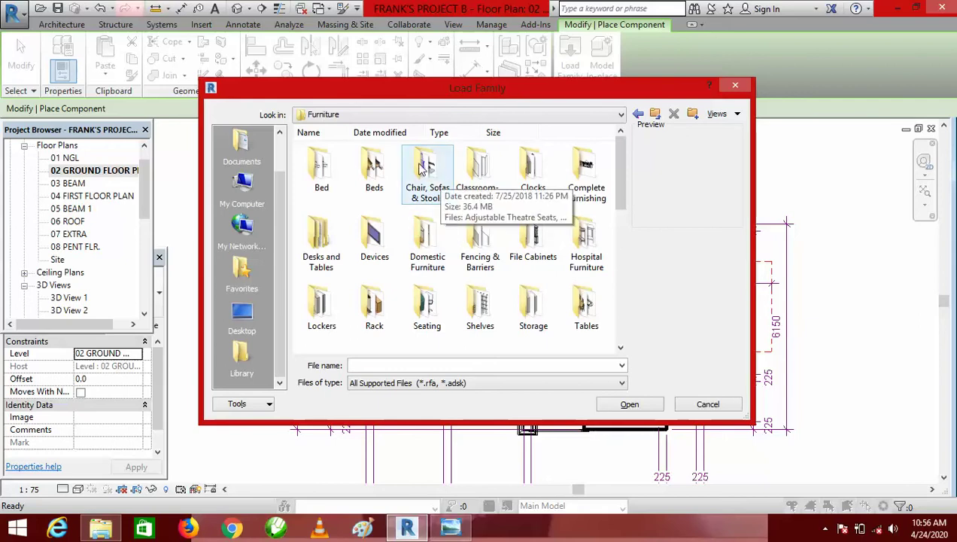
# - Look through the Furniture folder's subfolders and family files for a suitable sofa
pyautogui.click(620, 351)
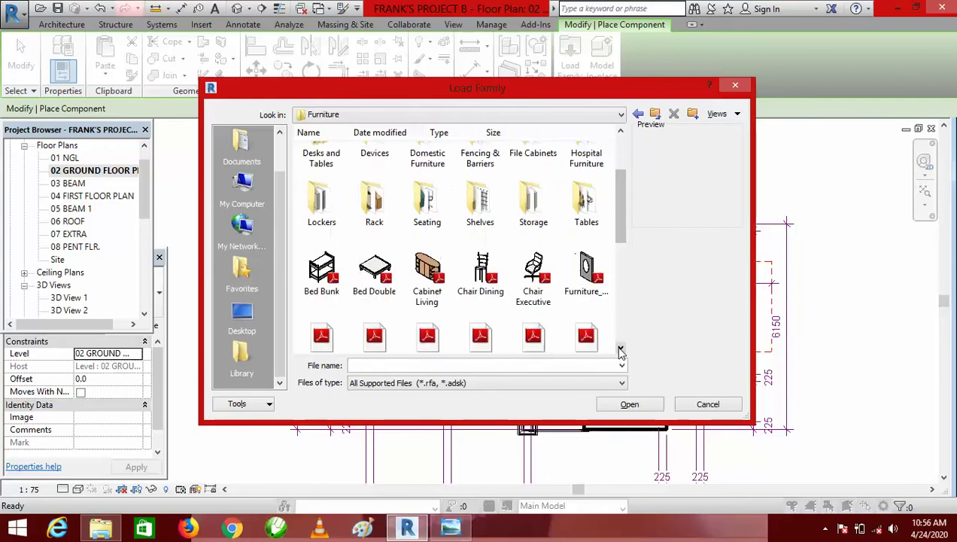
pyautogui.click(620, 351)
pyautogui.click(620, 351)
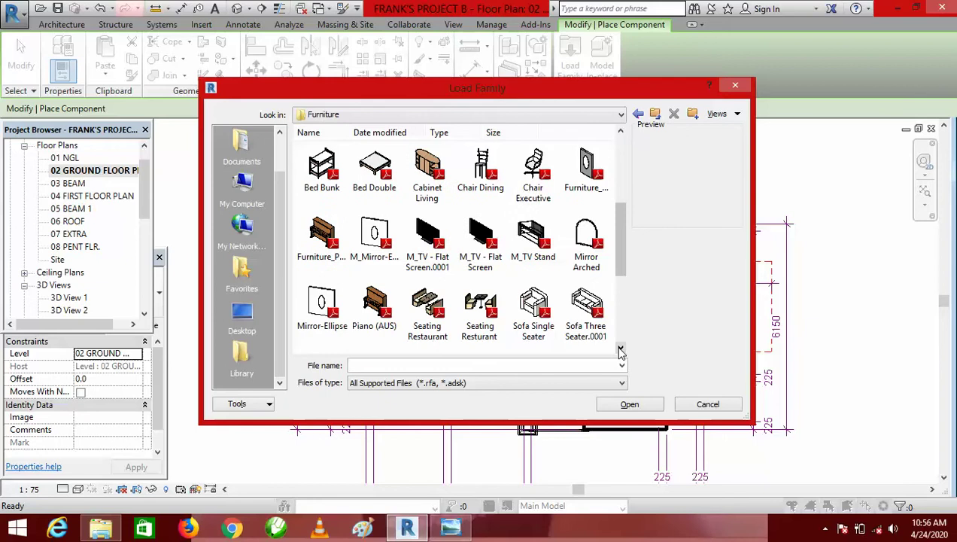
pyautogui.click(620, 351)
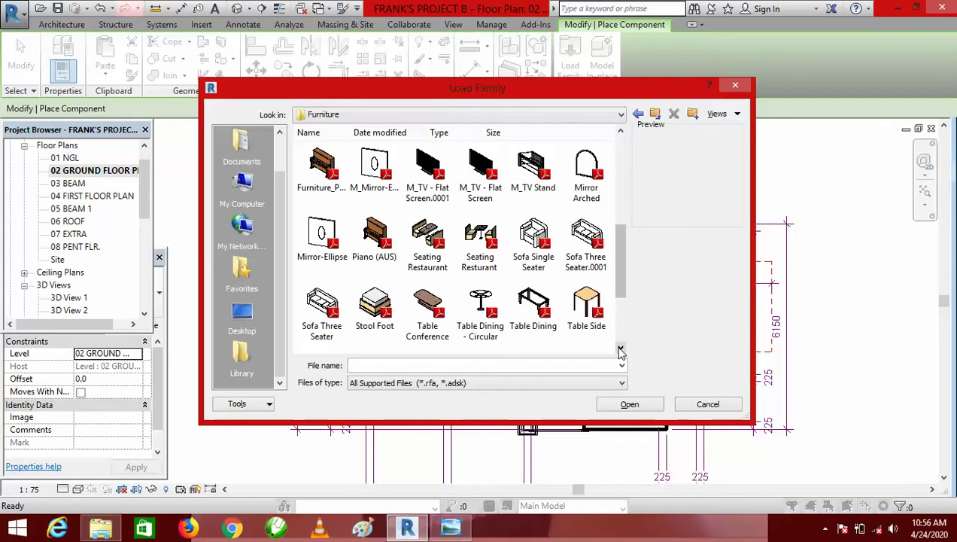
pyautogui.click(620, 351)
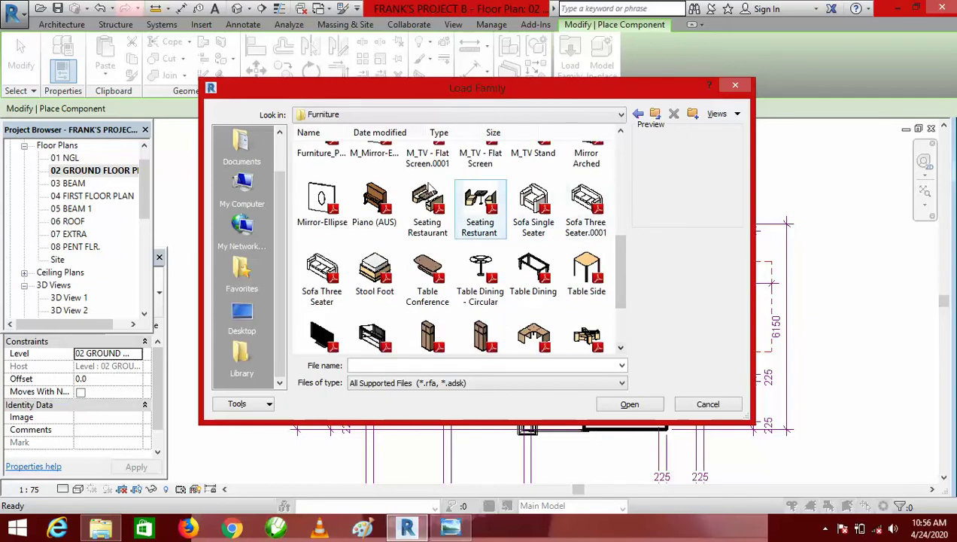
pyautogui.click(621, 349)
pyautogui.click(621, 349)
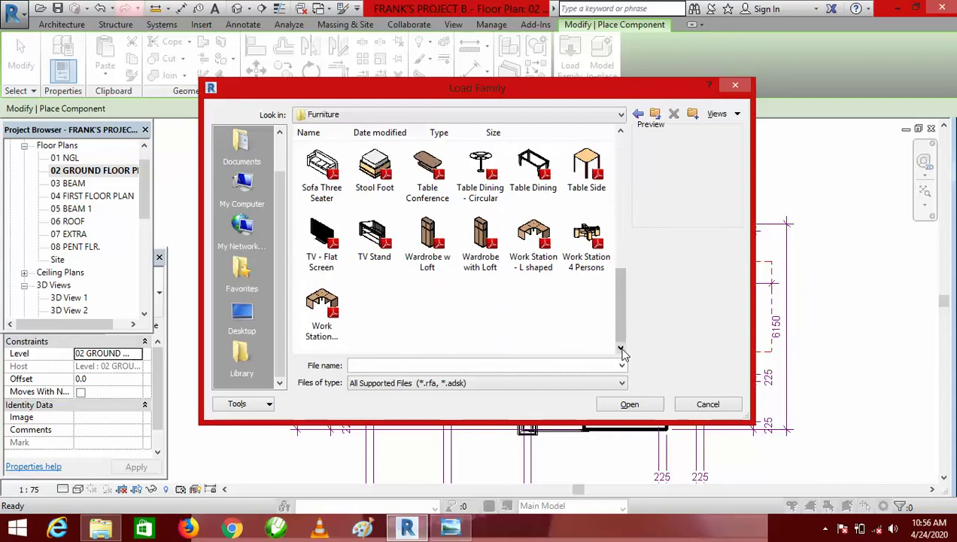
pyautogui.click(621, 133)
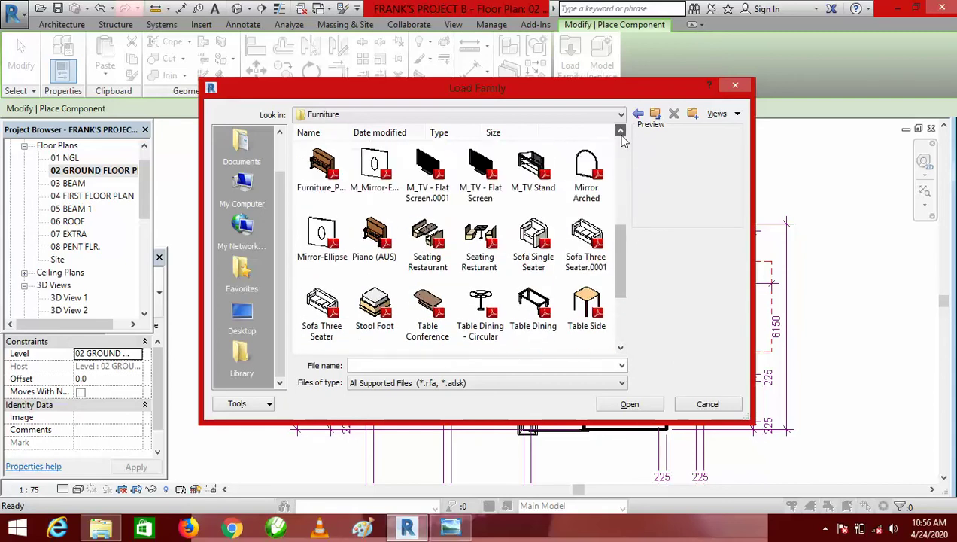
pyautogui.click(621, 133)
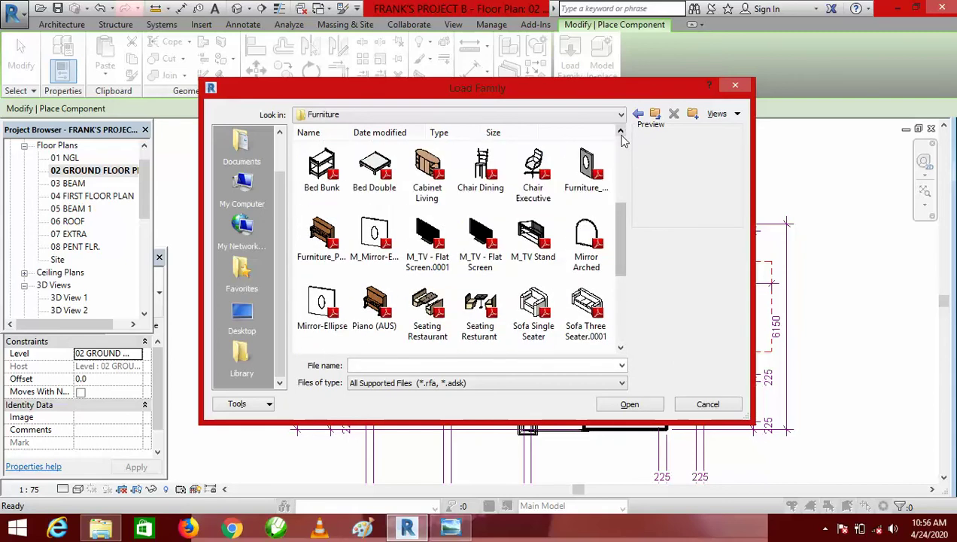
pyautogui.click(621, 133)
pyautogui.click(620, 133)
pyautogui.click(621, 133)
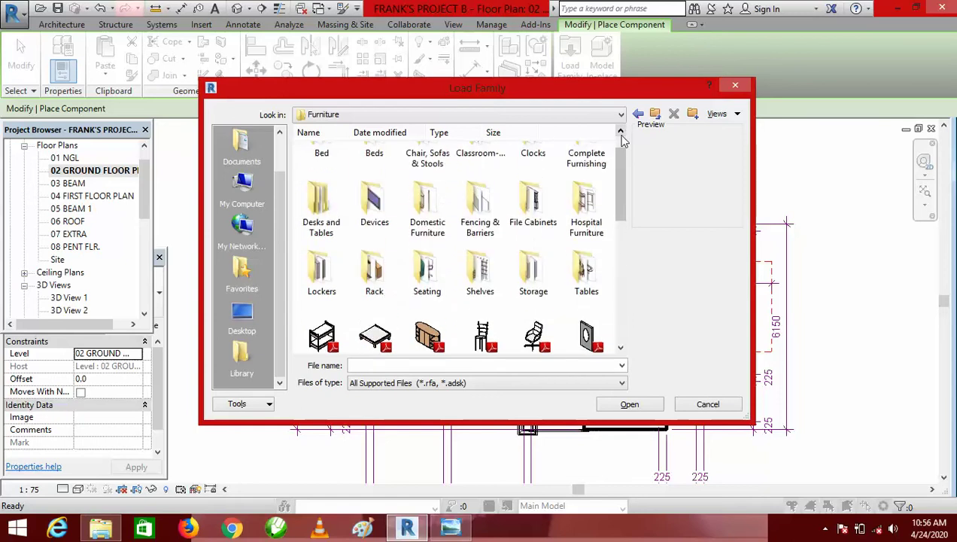
pyautogui.click(621, 133)
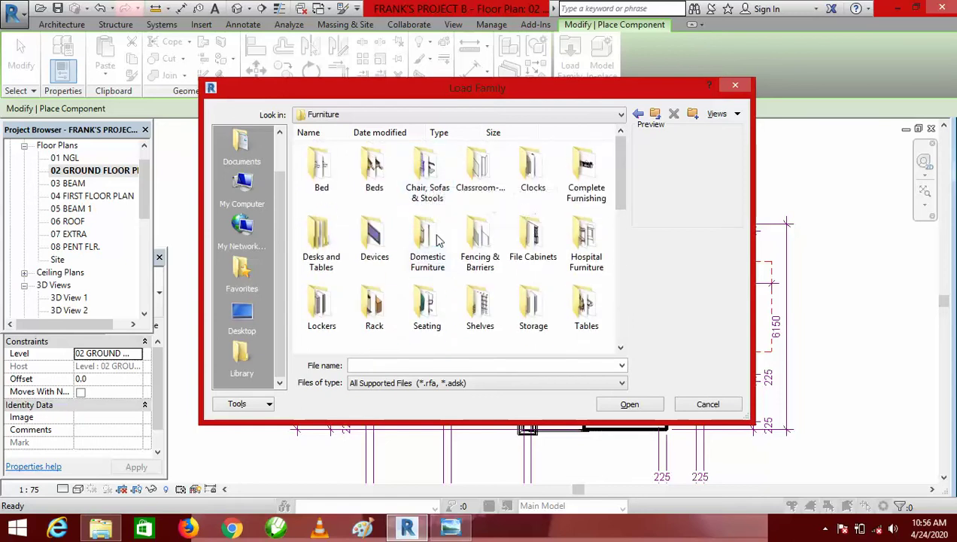
# - Load the Enzo Modular Sofa family from the Chair, Sofas & Stools folder
pyautogui.doubleClick(426, 178)
pyautogui.click(427, 181)
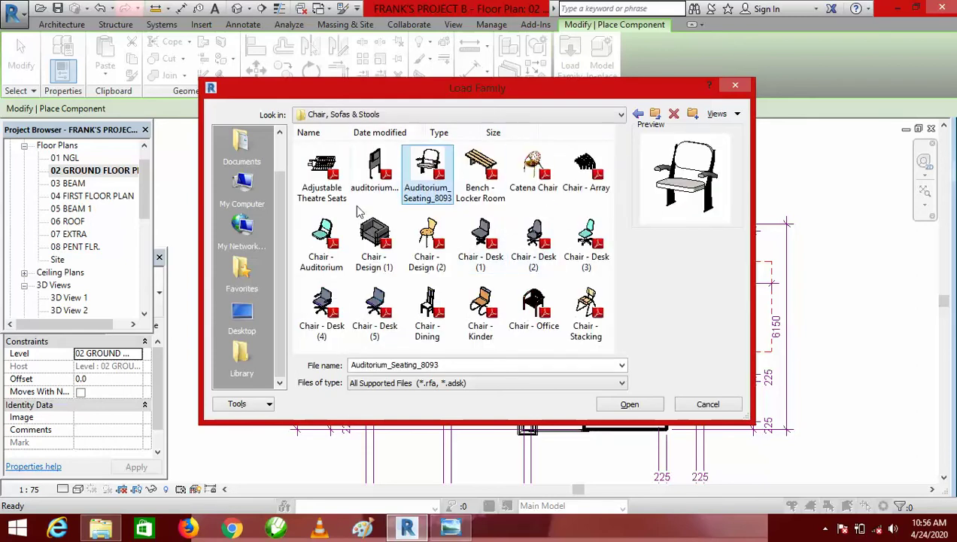
pyautogui.click(620, 350)
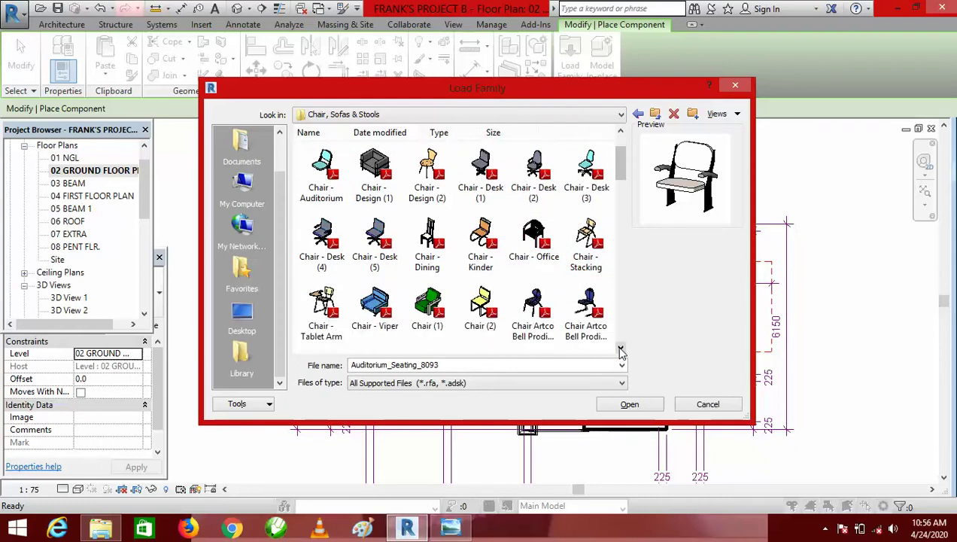
pyautogui.click(620, 350)
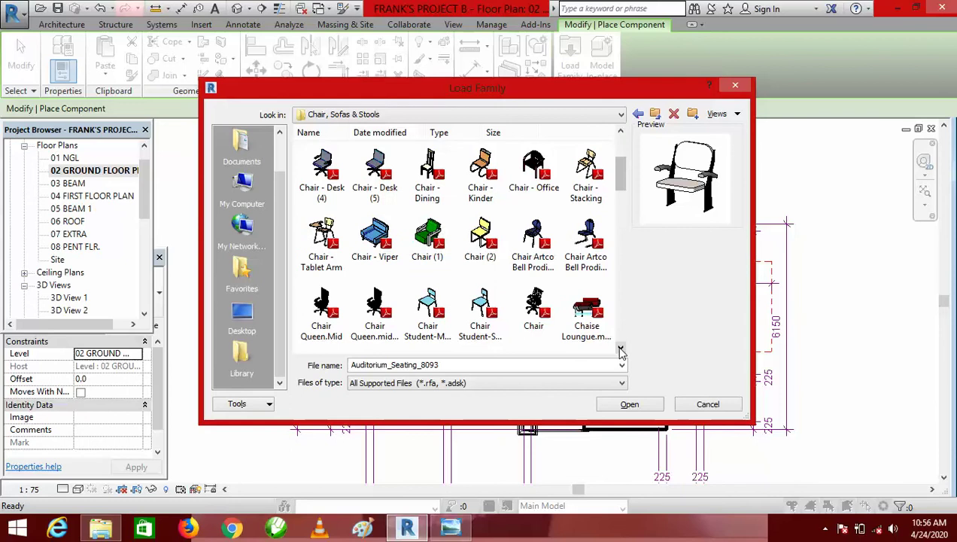
pyautogui.click(620, 350)
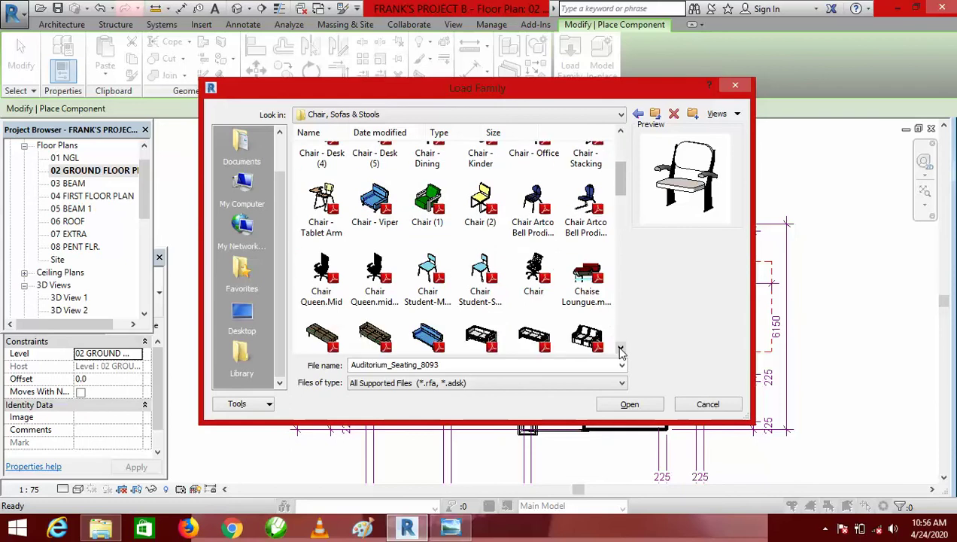
pyautogui.click(620, 350)
pyautogui.click(620, 350)
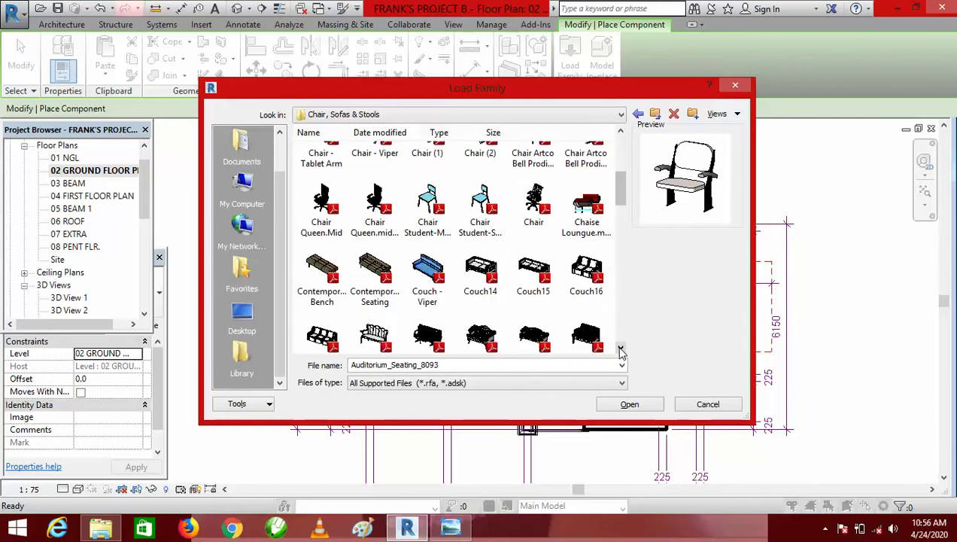
pyautogui.click(620, 350)
pyautogui.click(620, 349)
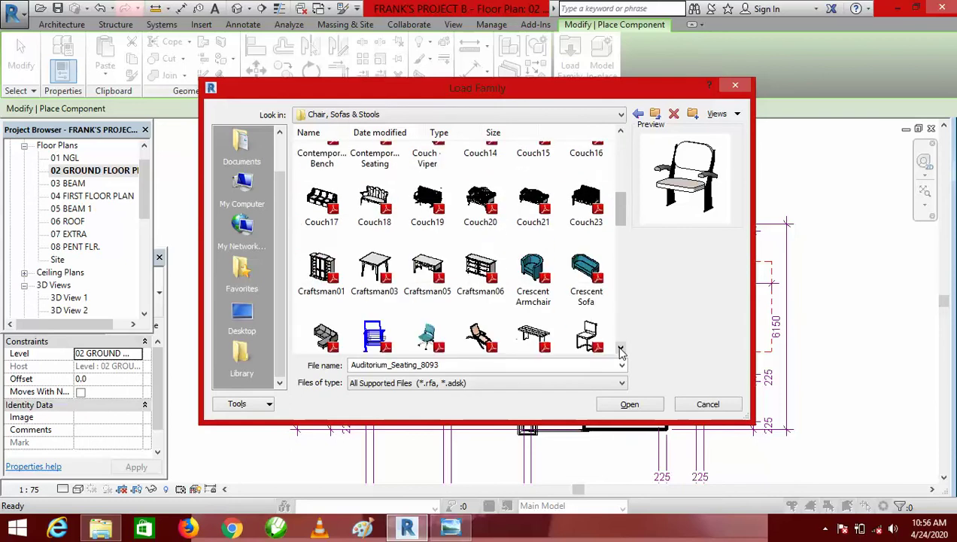
pyautogui.click(620, 350)
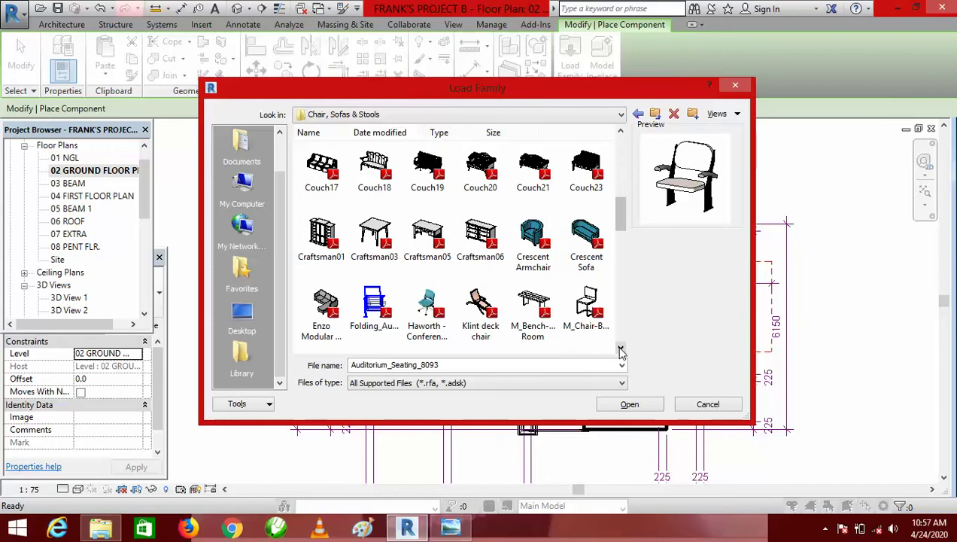
pyautogui.click(620, 349)
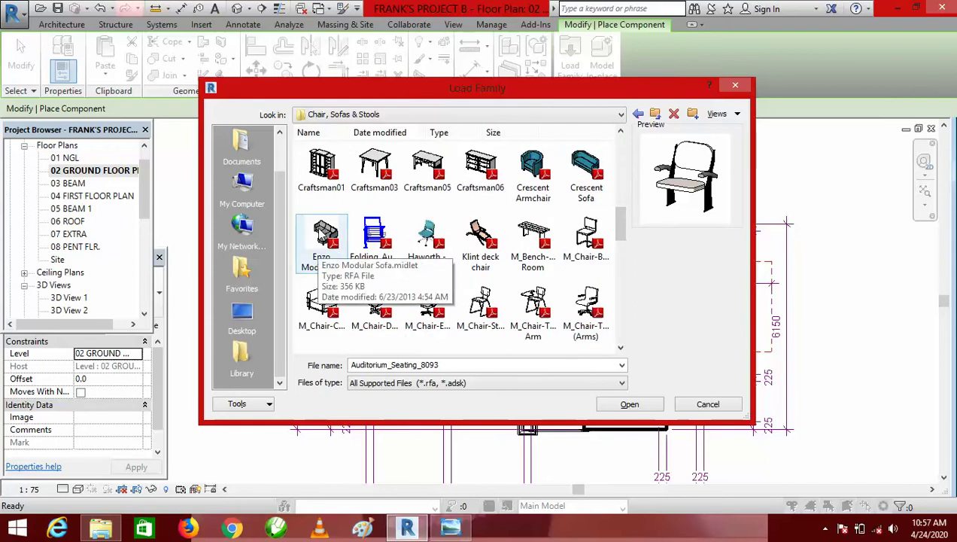
pyautogui.doubleClick(325, 239)
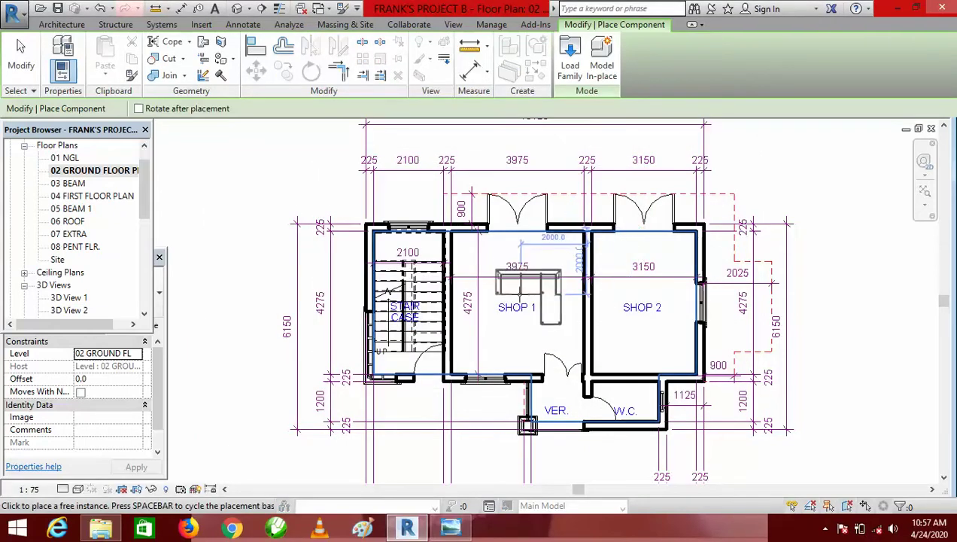
# - Place one modular sofa in SHOP 1, about 2500 mm from the SHOP 2 partition and 1500 mm from the wall with the double door
pyautogui.scroll(1, 518, 275)
pyautogui.scroll(2, 515, 271)
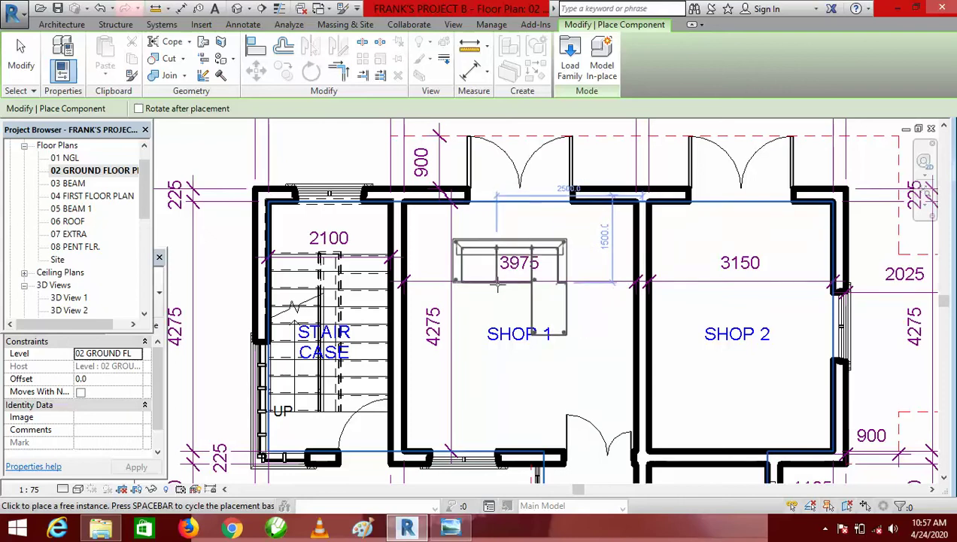
pyautogui.click(497, 284)
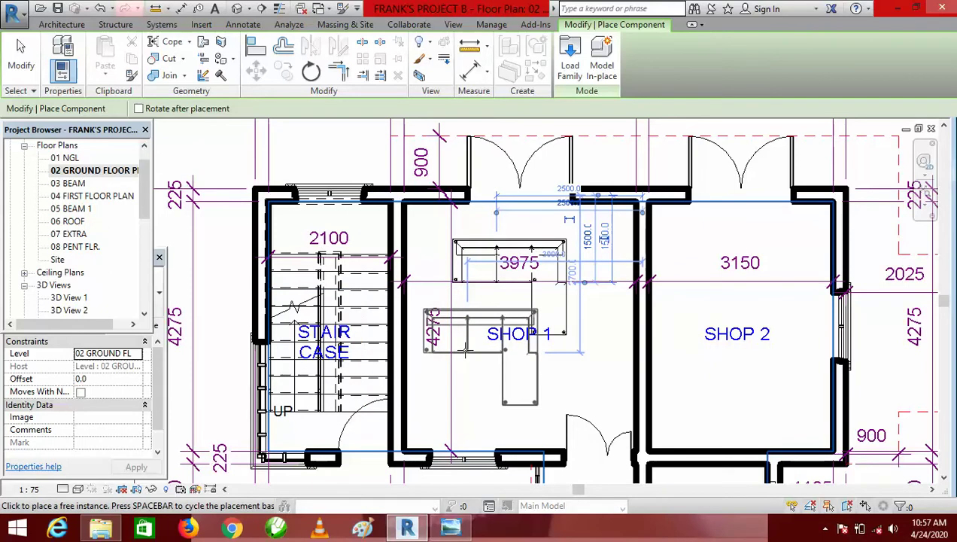
pyautogui.press('Escape')
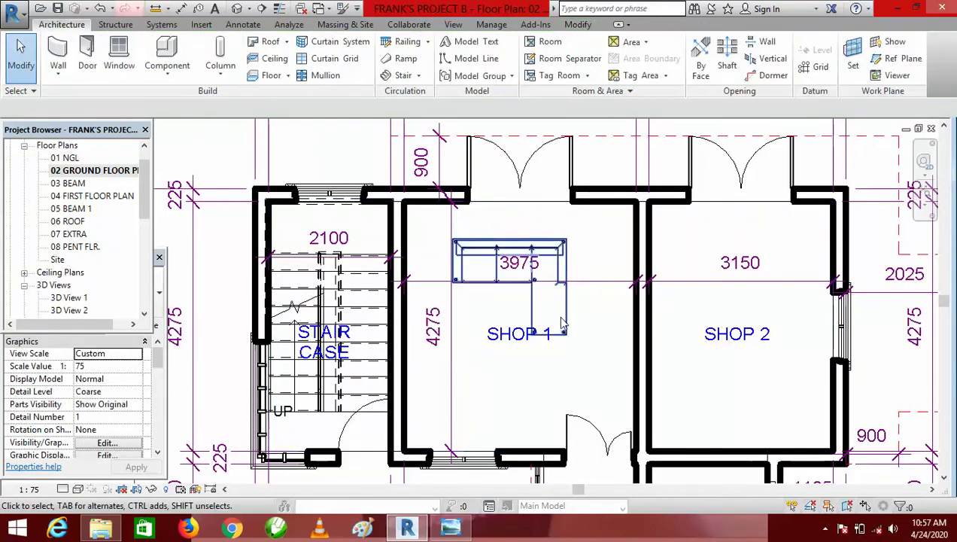
# - Open the placed sofa's family to examine its 3D shape, and load it back into the project
pyautogui.scroll(3, 583, 273)
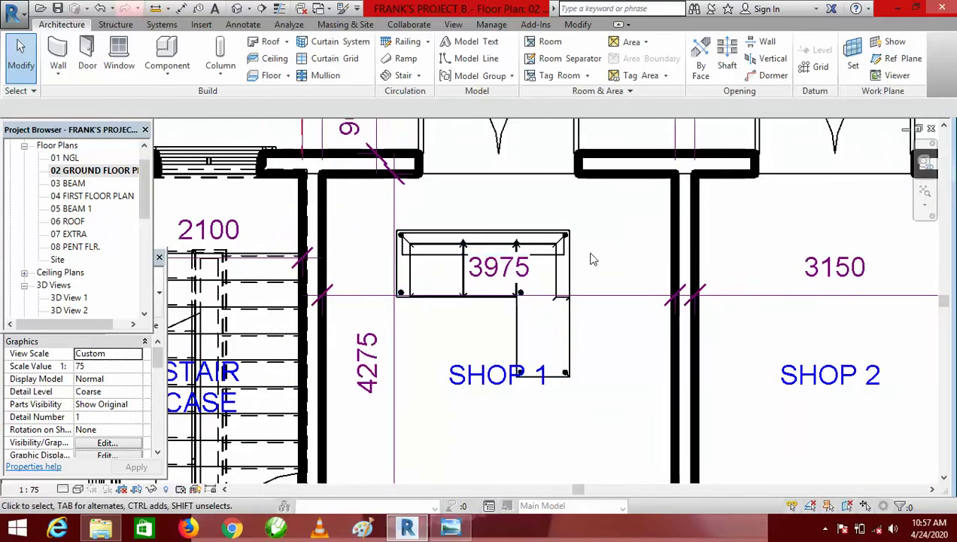
pyautogui.scroll(-2, 590, 260)
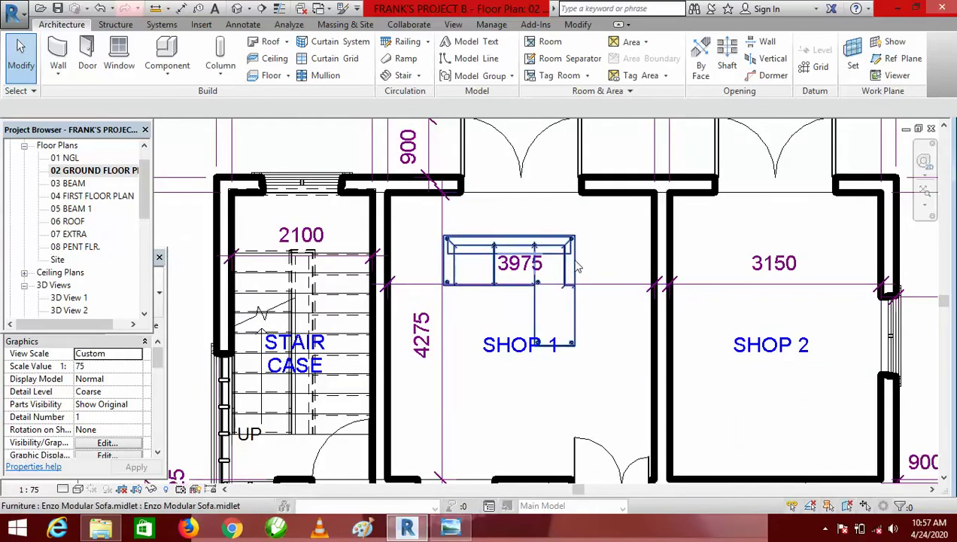
pyautogui.scroll(1, 544, 249)
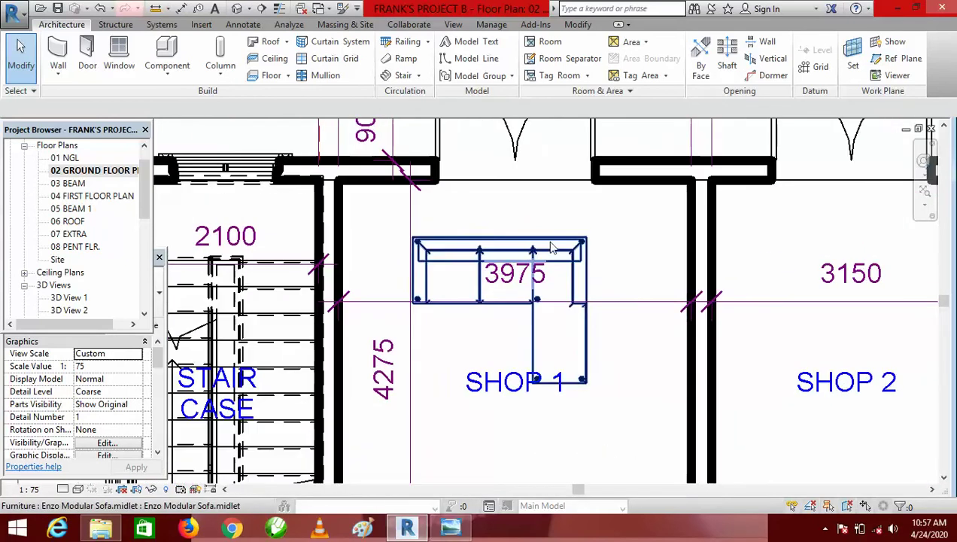
pyautogui.scroll(-2, 570, 277)
pyautogui.scroll(2, 591, 283)
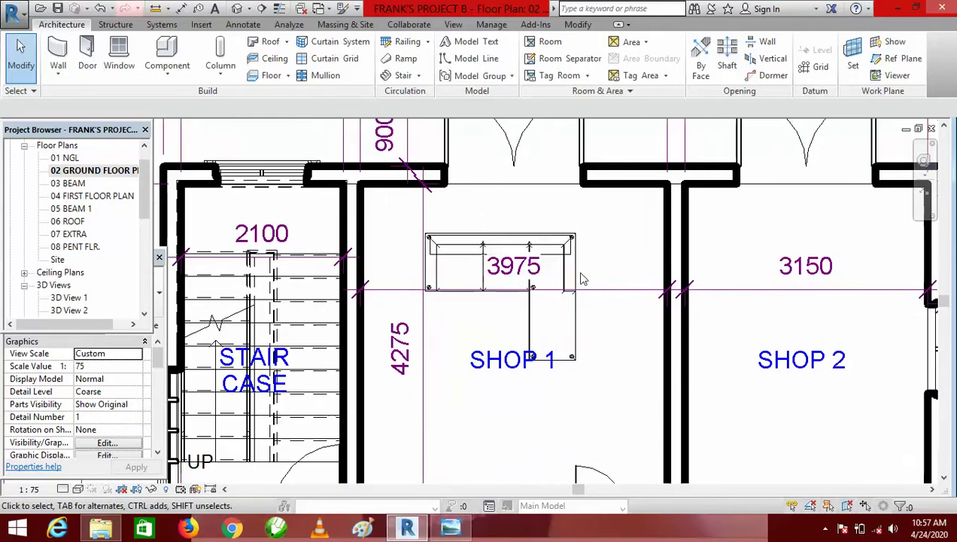
pyautogui.scroll(-1, 531, 236)
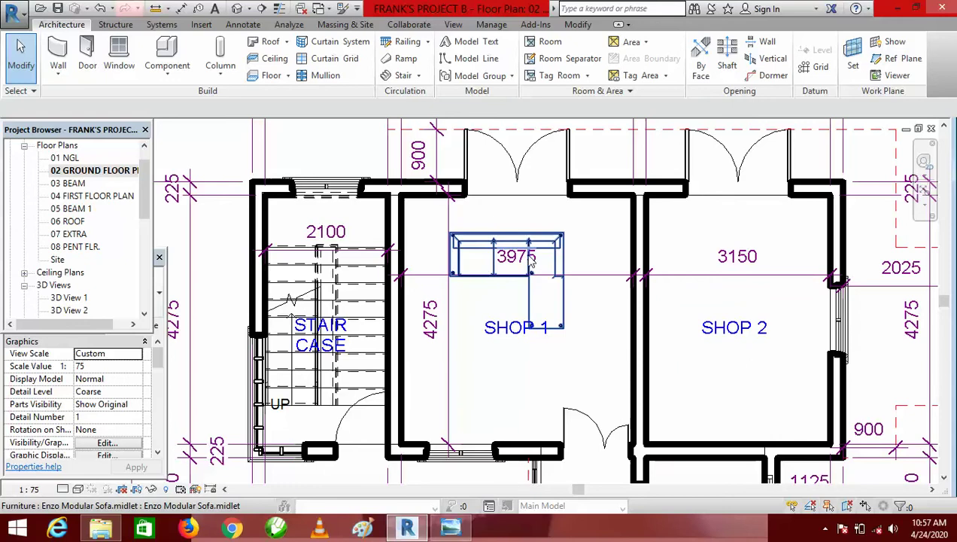
pyautogui.click(566, 303)
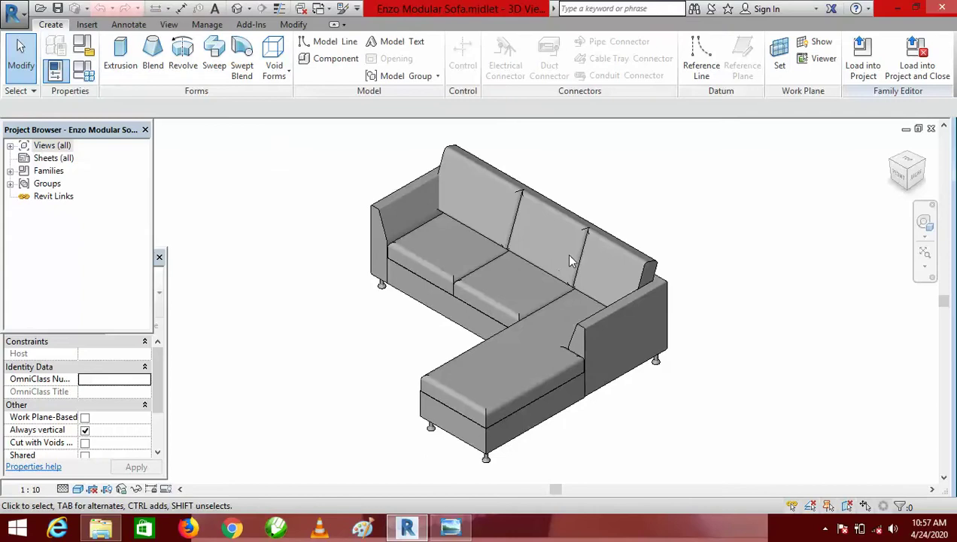
pyautogui.click(863, 66)
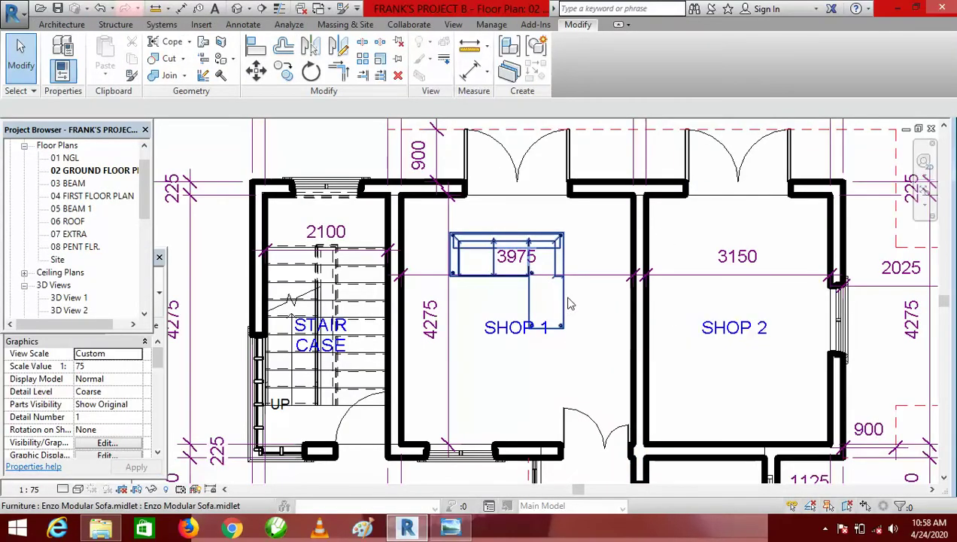
# - Try to mirror a copy of the sofa about the reference line near its seat's front edge, and undo it
pyautogui.click(562, 301)
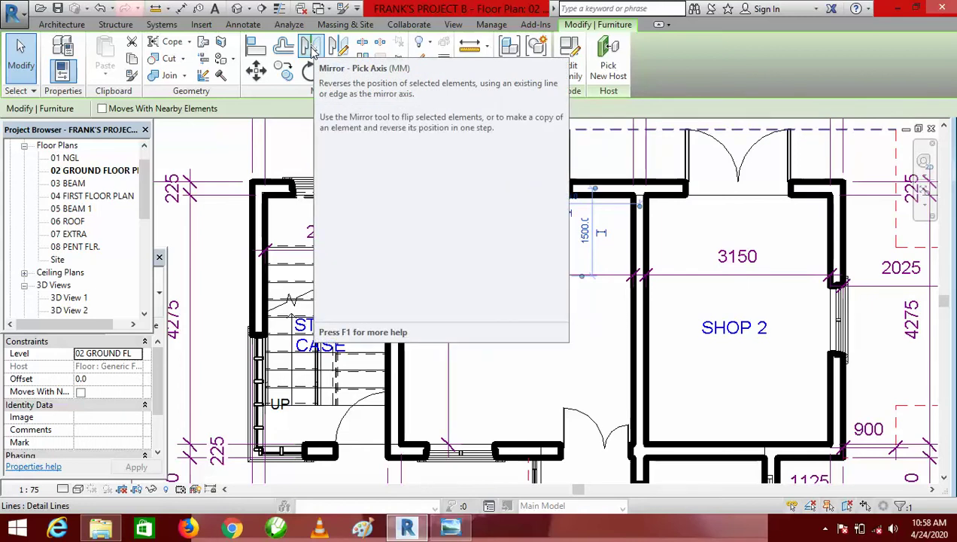
pyautogui.click(312, 49)
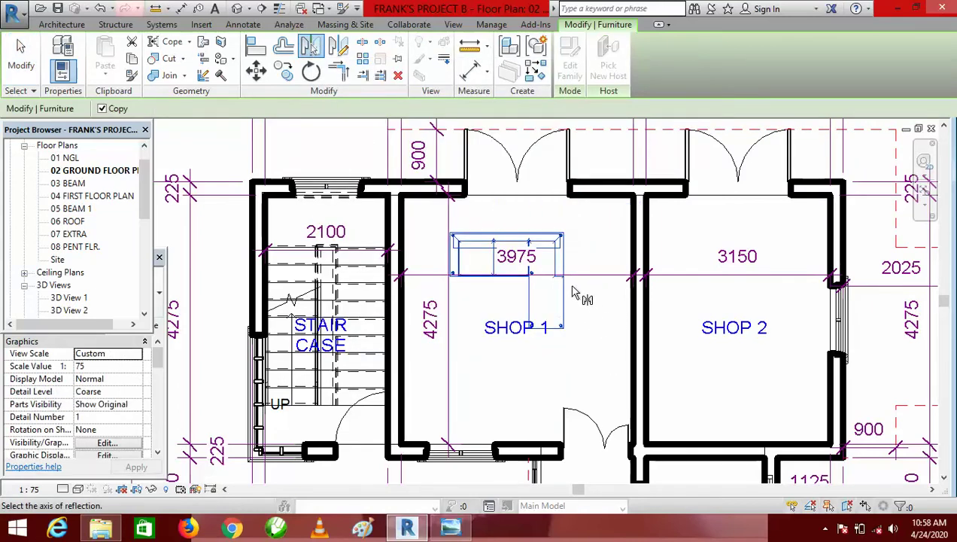
pyautogui.scroll(4, 572, 295)
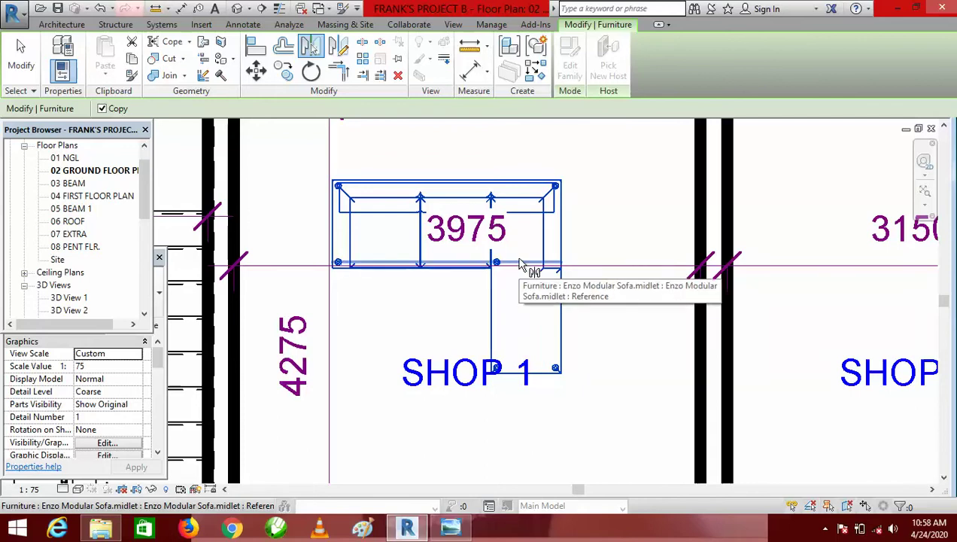
pyautogui.click(518, 263)
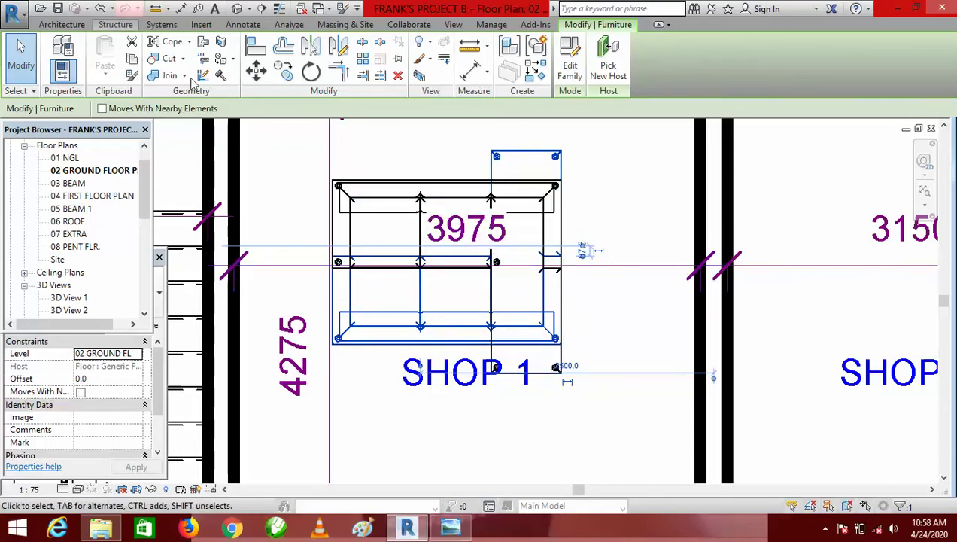
pyautogui.click(99, 8)
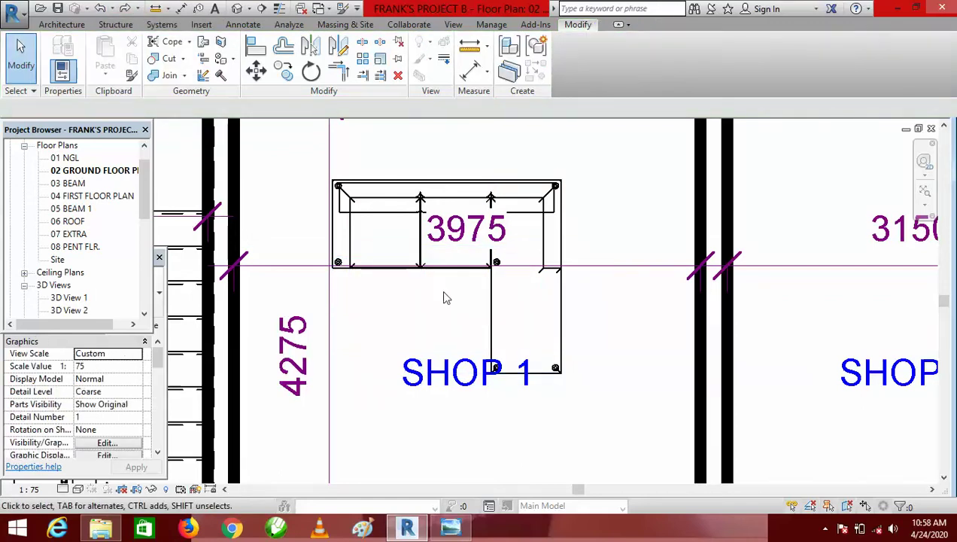
# - Mirror the sofa in SHOP 1 about its seat's front edge without keeping a copy of the original
pyautogui.click(564, 299)
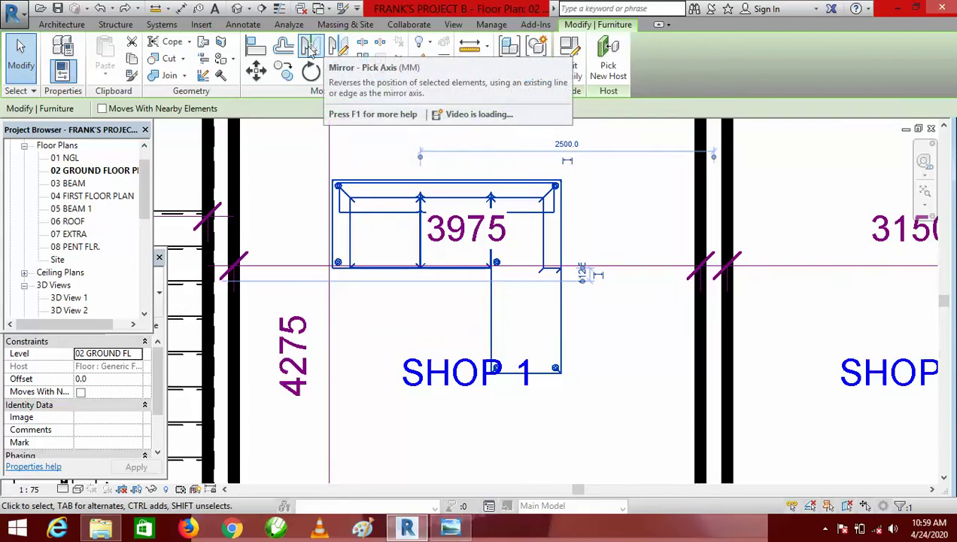
pyautogui.click(311, 47)
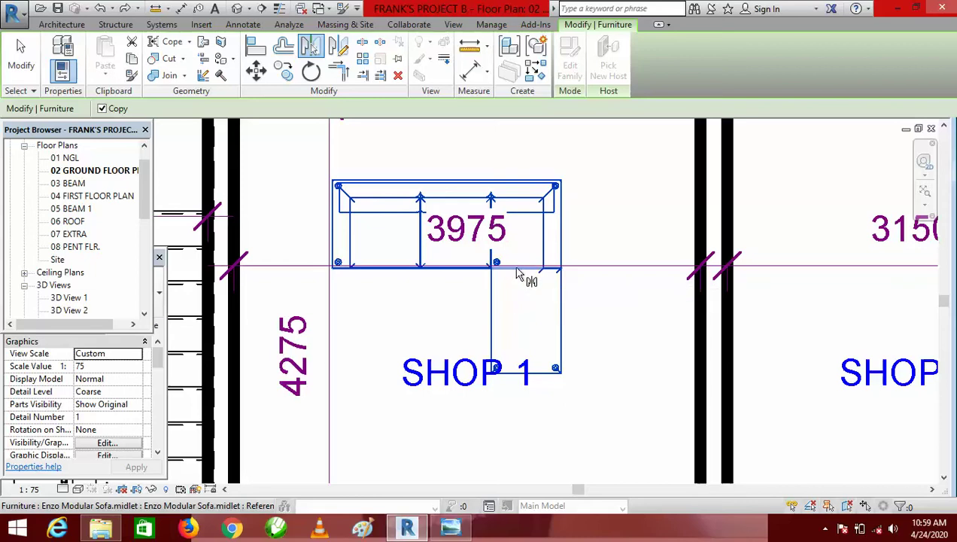
pyautogui.click(102, 109)
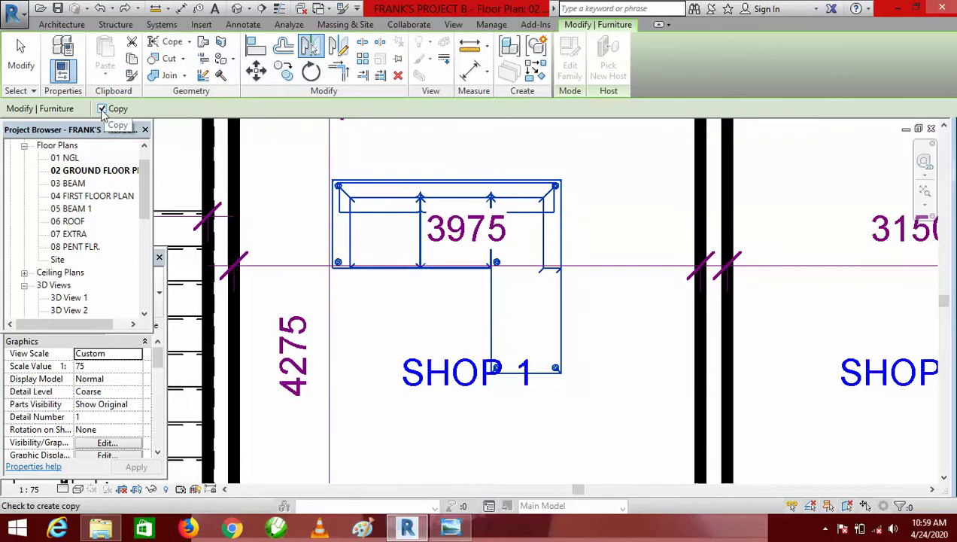
pyautogui.click(102, 109)
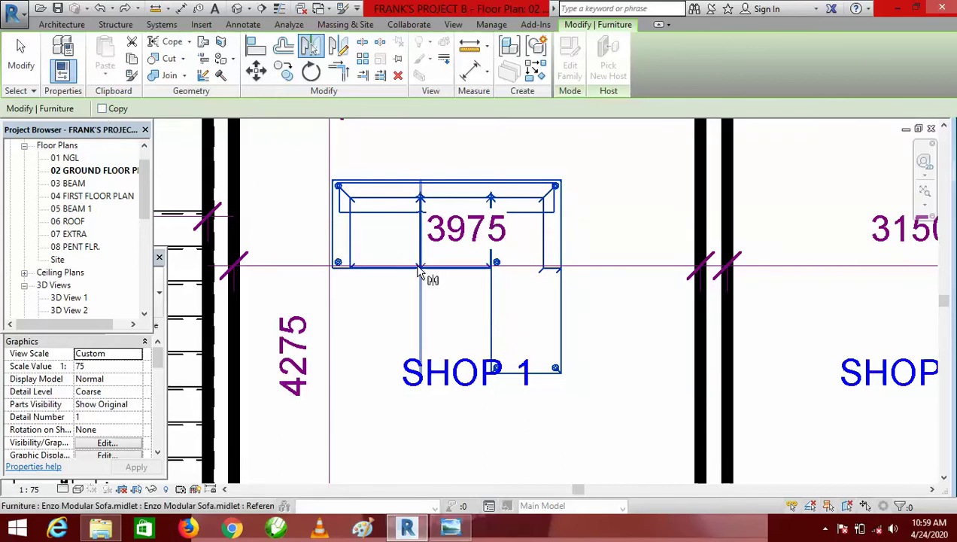
pyautogui.click(517, 273)
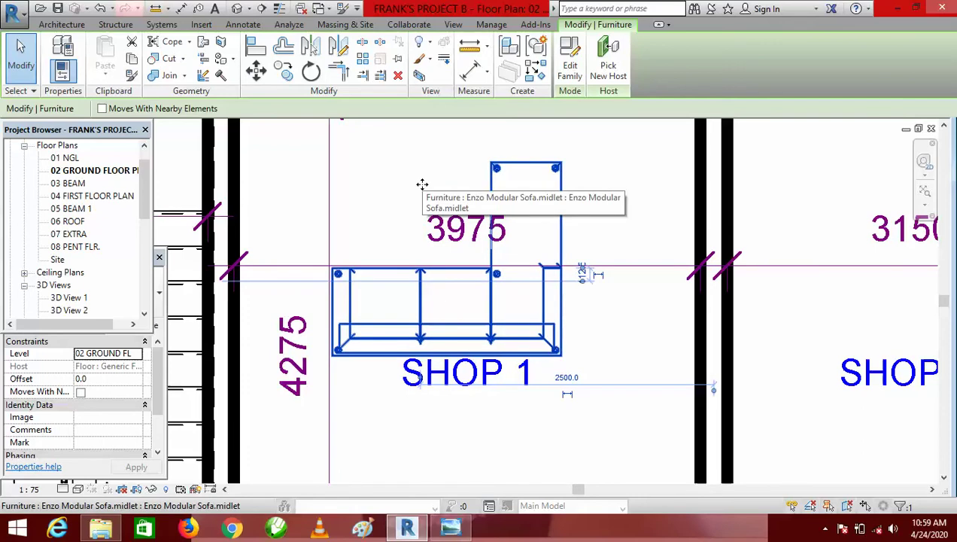
pyautogui.press('Escape')
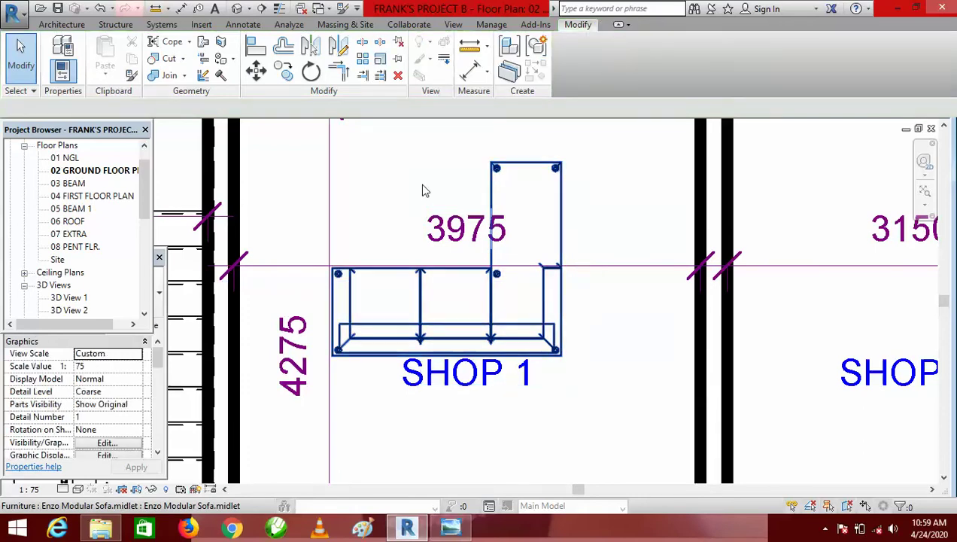
# - Nudge the mirrored sofa away from SHOP 1's front double-door wall until it is 2960 mm from that wall
pyautogui.scroll(-4, 600, 362)
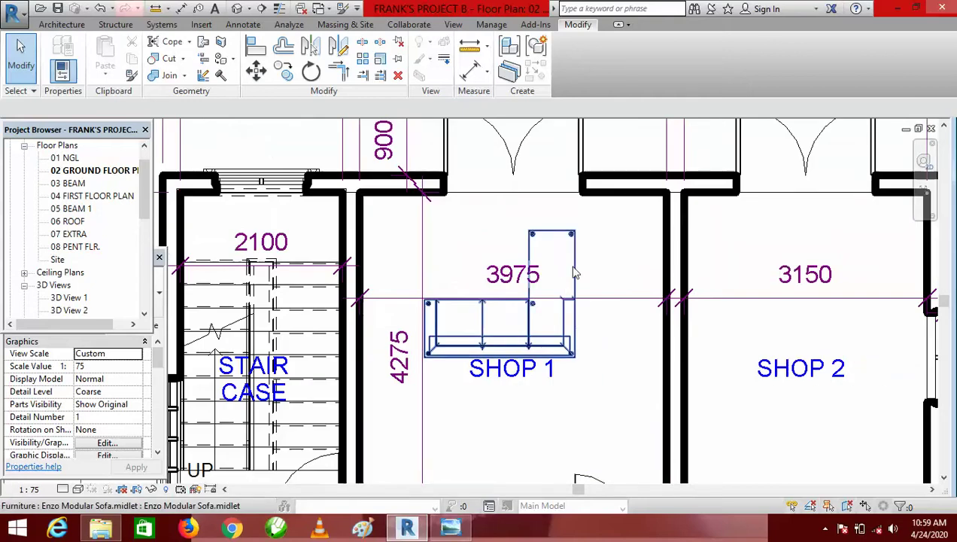
pyautogui.click(574, 272)
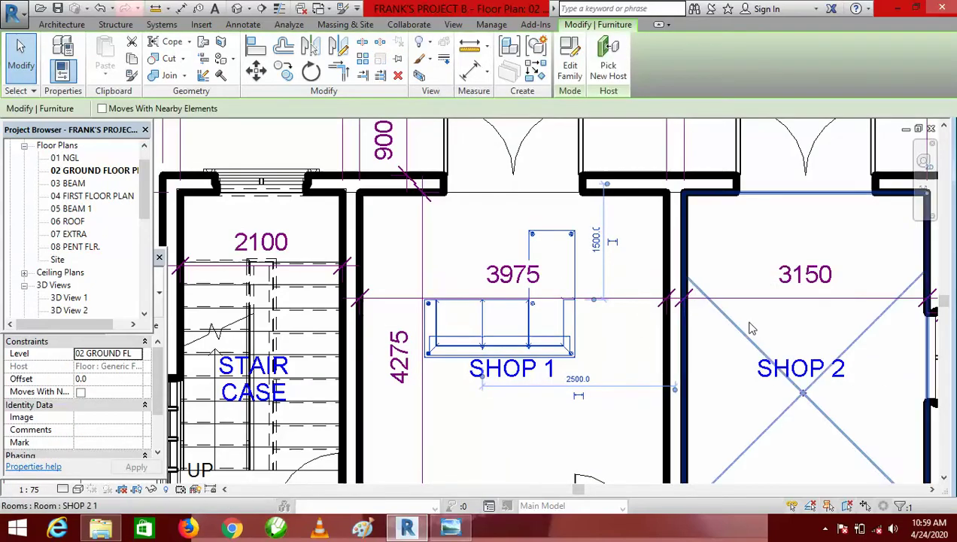
pyautogui.scroll(-2, 474, 182)
pyautogui.scroll(-1, 475, 183)
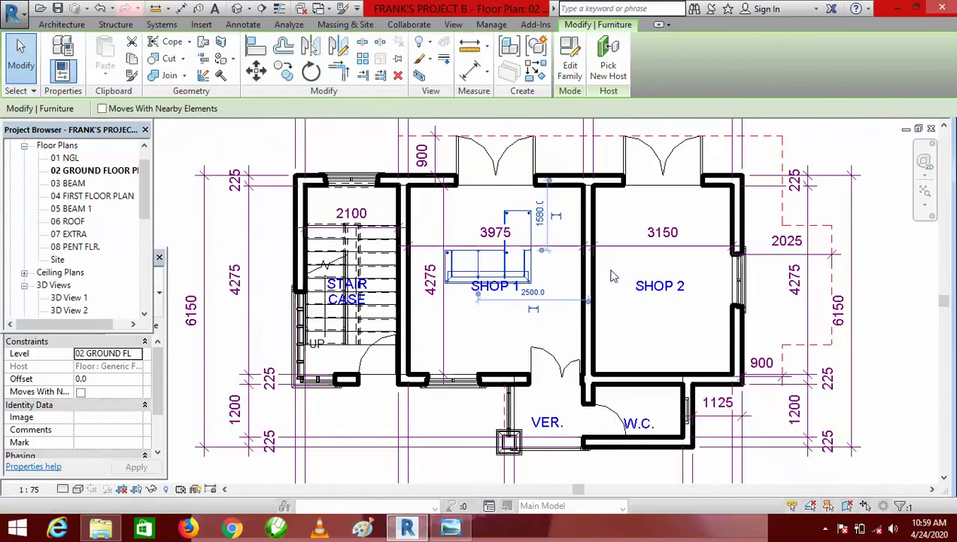
pyautogui.press('Down')
pyautogui.press('Down')
pyautogui.press('Down')
pyautogui.press('Down')
pyautogui.press('Down')
pyautogui.press('Down')
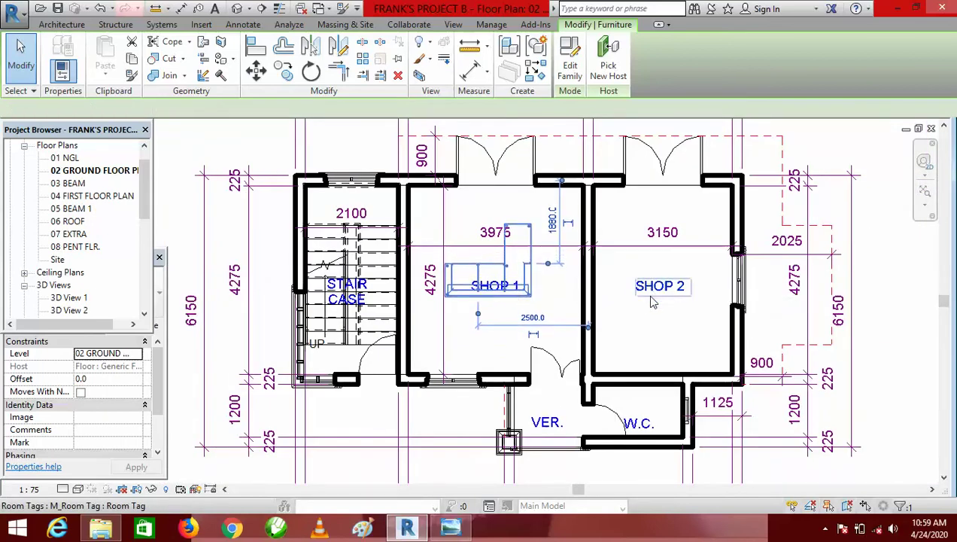
pyautogui.press('Down')
pyautogui.press('Down')
pyautogui.press('Down')
pyautogui.press('Down')
pyautogui.press('Down')
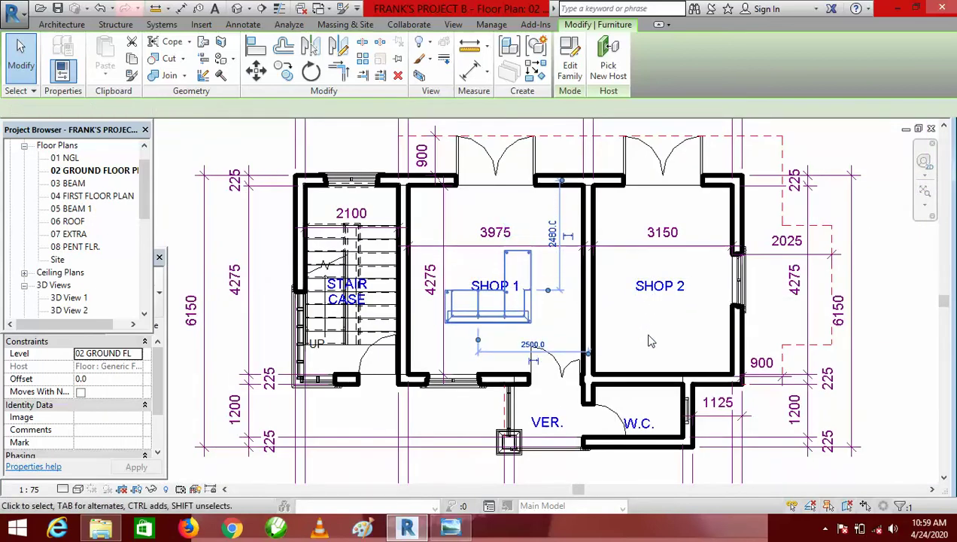
pyautogui.press('Down')
pyautogui.press('Down')
pyautogui.press('Down')
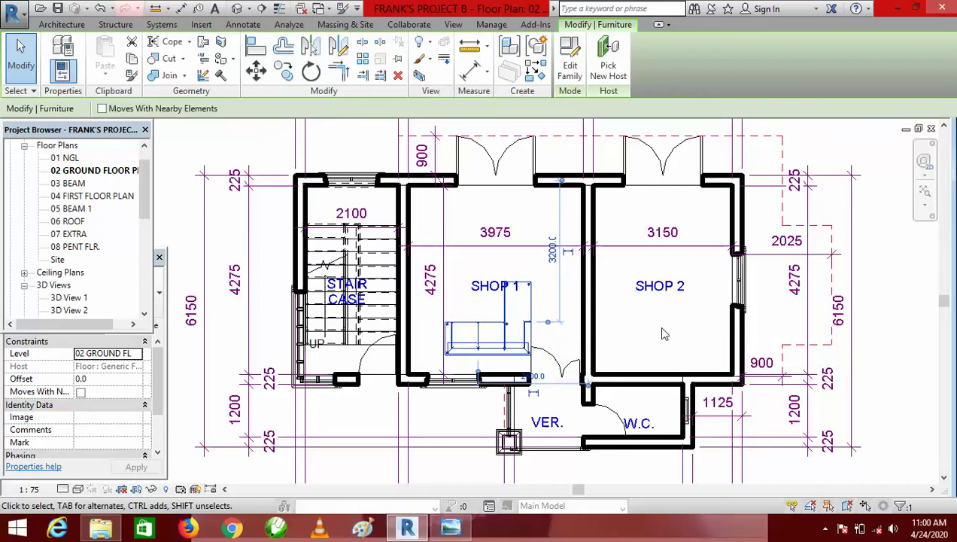
pyautogui.press('Up')
pyautogui.press('Up')
pyautogui.press('Up')
pyautogui.press('Up')
pyautogui.press('Up')
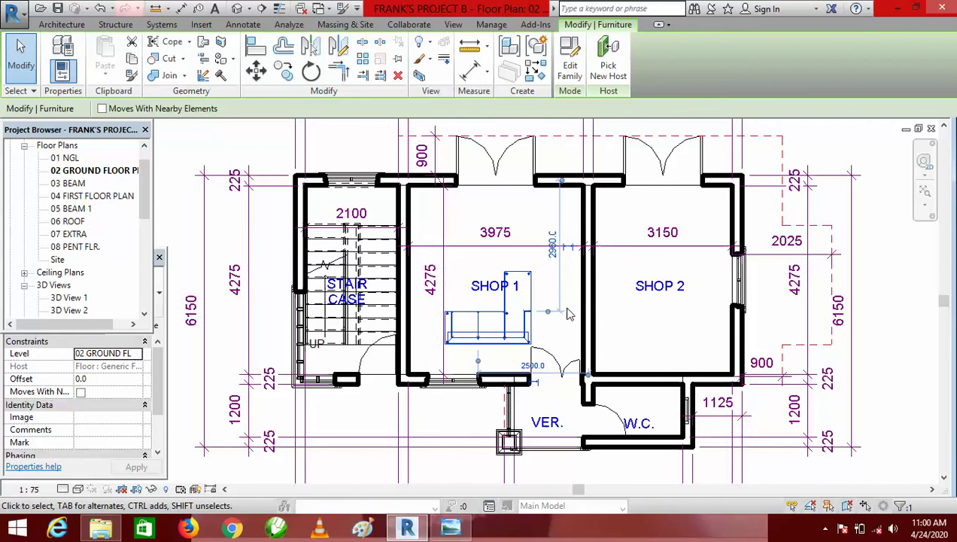
pyautogui.scroll(1, 521, 301)
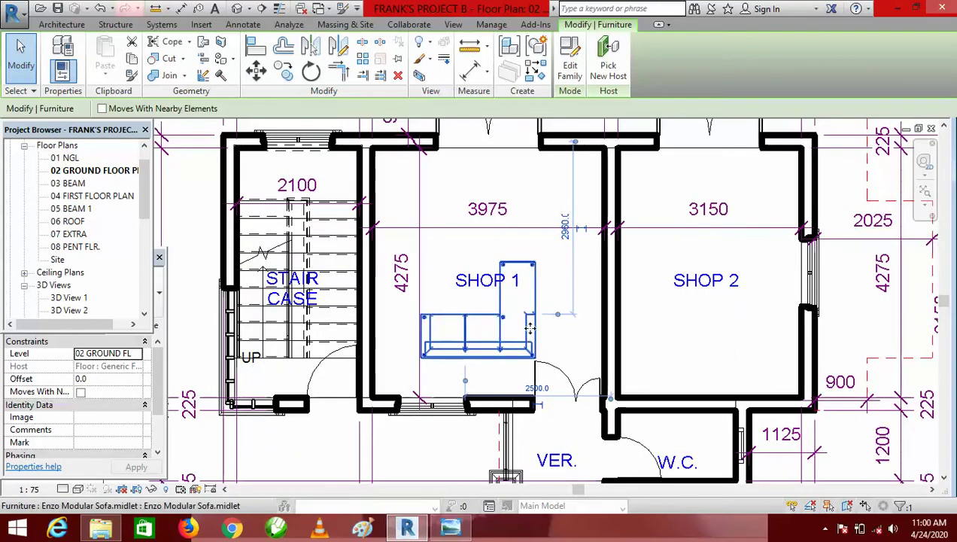
pyautogui.scroll(-1, 512, 335)
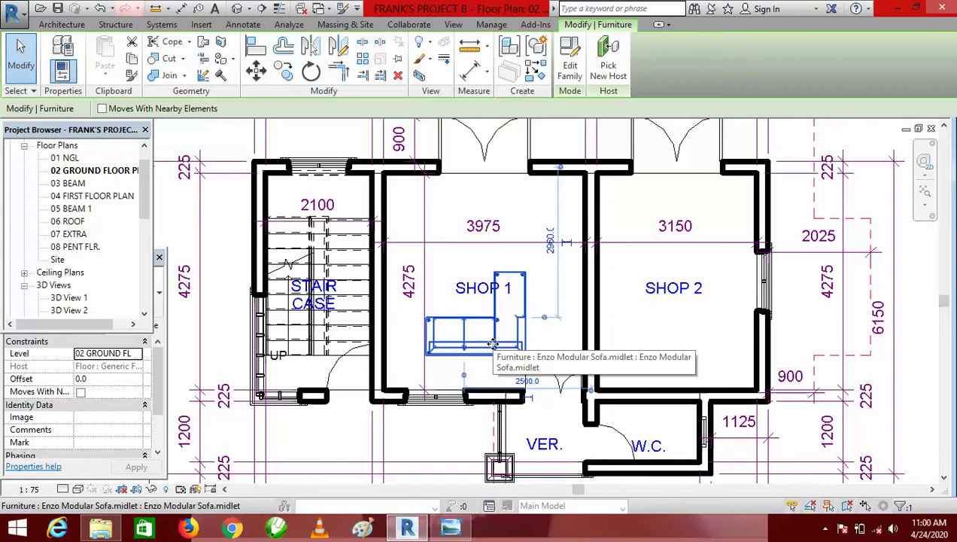
pyautogui.scroll(-2, 493, 344)
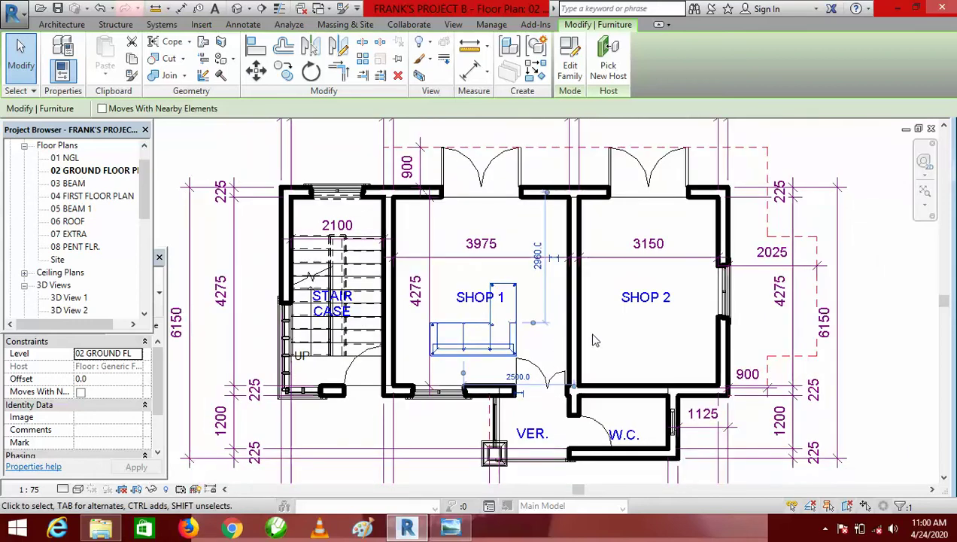
pyautogui.press('Escape')
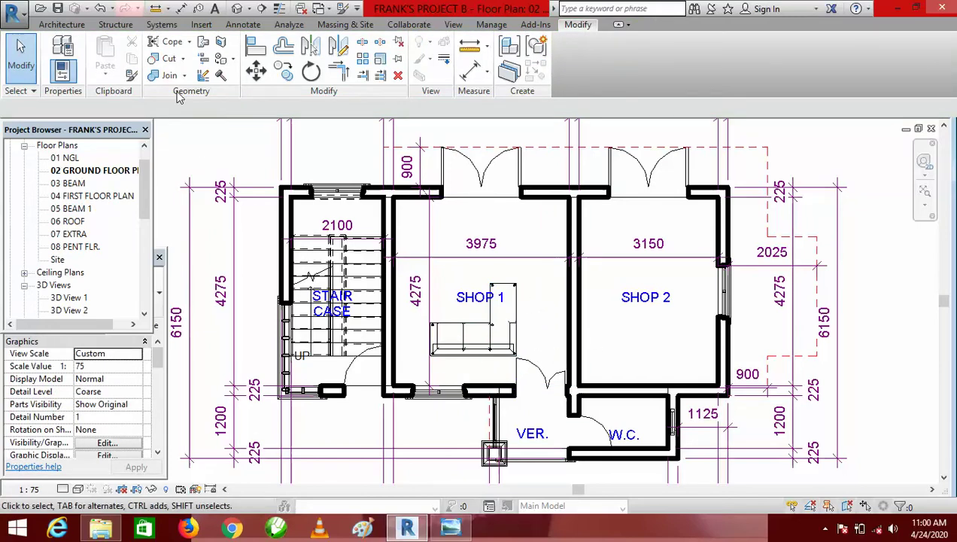
# - Load the Chair - Design (1) component family from the Chair, Sofas & Stools folder inside Furniture
pyautogui.click(54, 25)
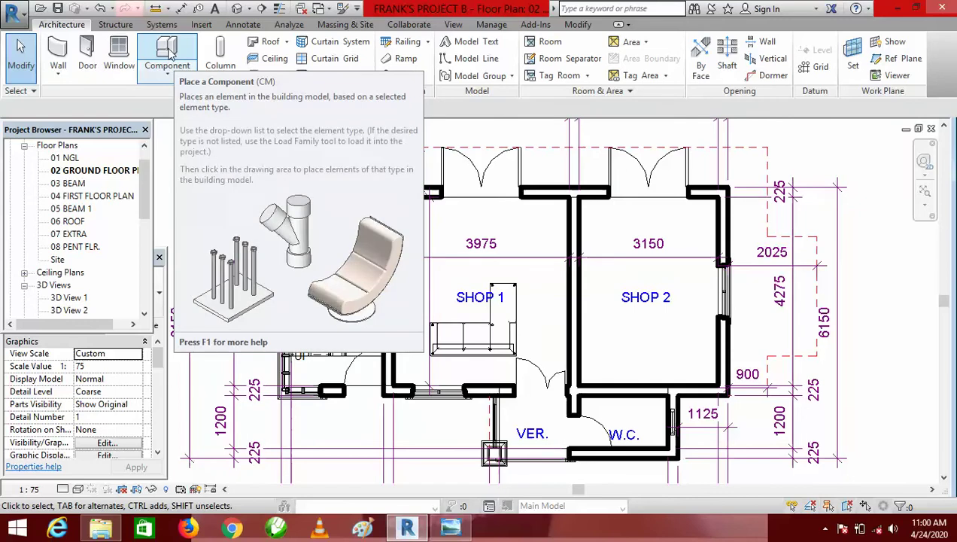
pyautogui.click(168, 72)
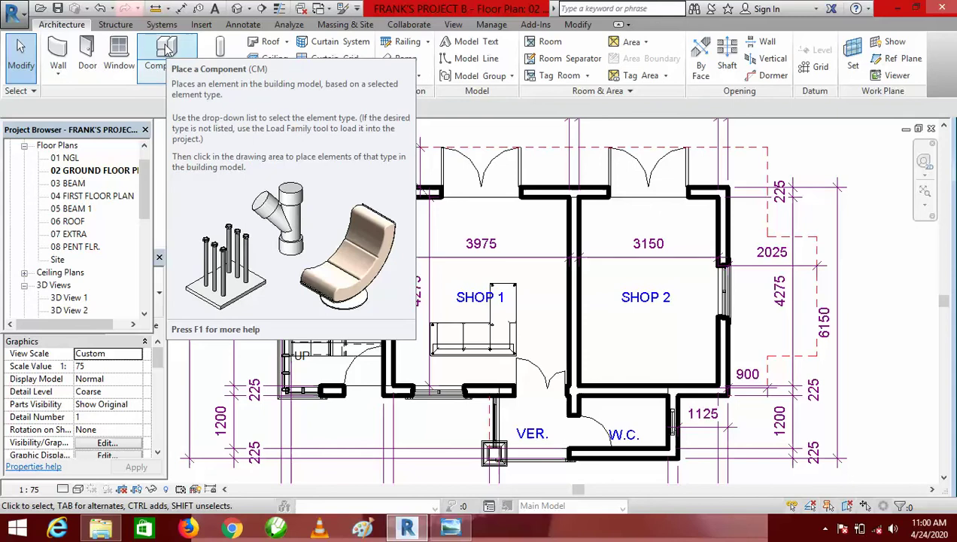
pyautogui.click(167, 52)
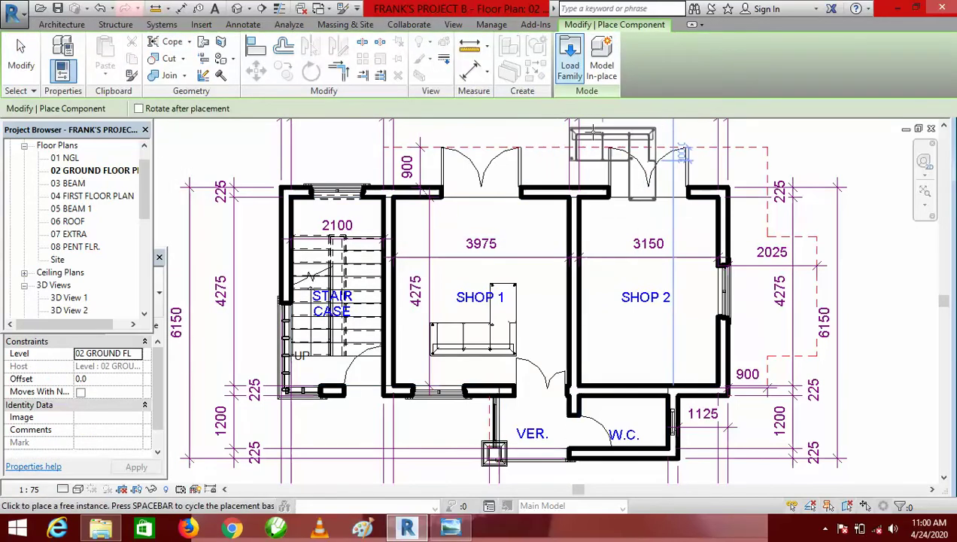
pyautogui.click(572, 61)
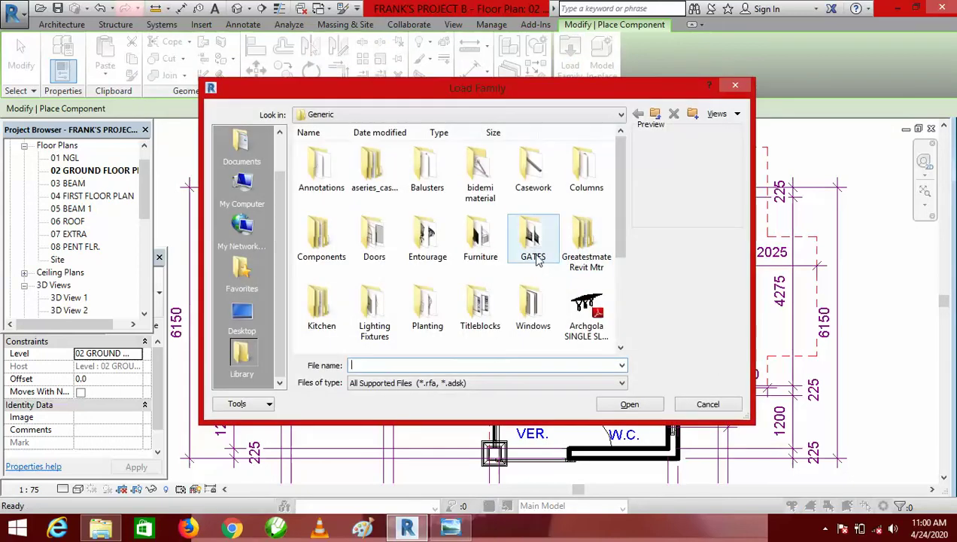
pyautogui.doubleClick(483, 243)
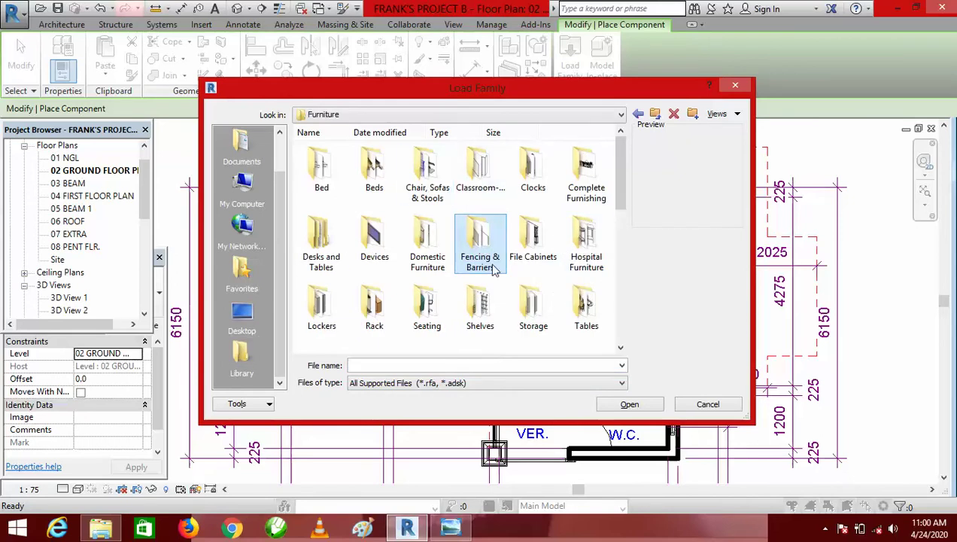
pyautogui.click(482, 239)
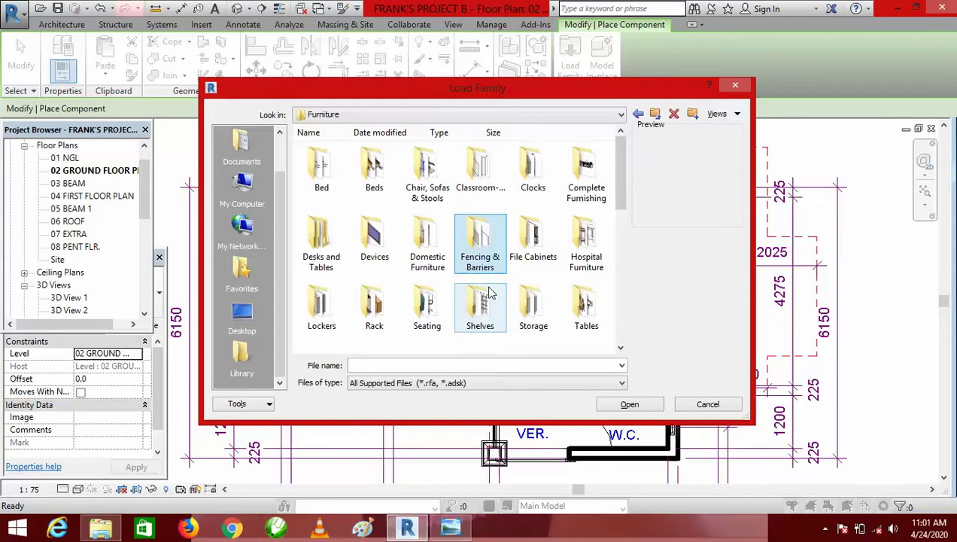
pyautogui.doubleClick(428, 176)
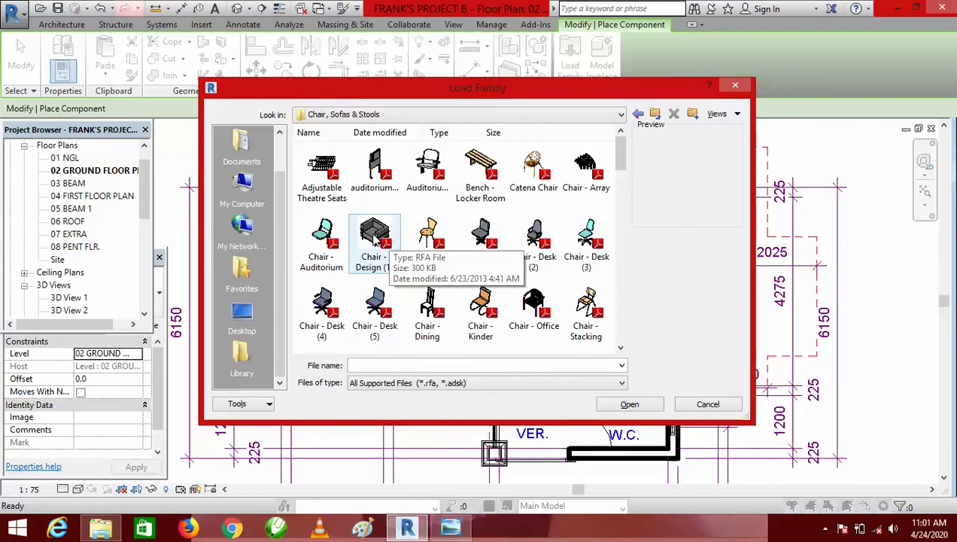
pyautogui.scroll(-2, 377, 229)
pyautogui.scroll(2, 384, 214)
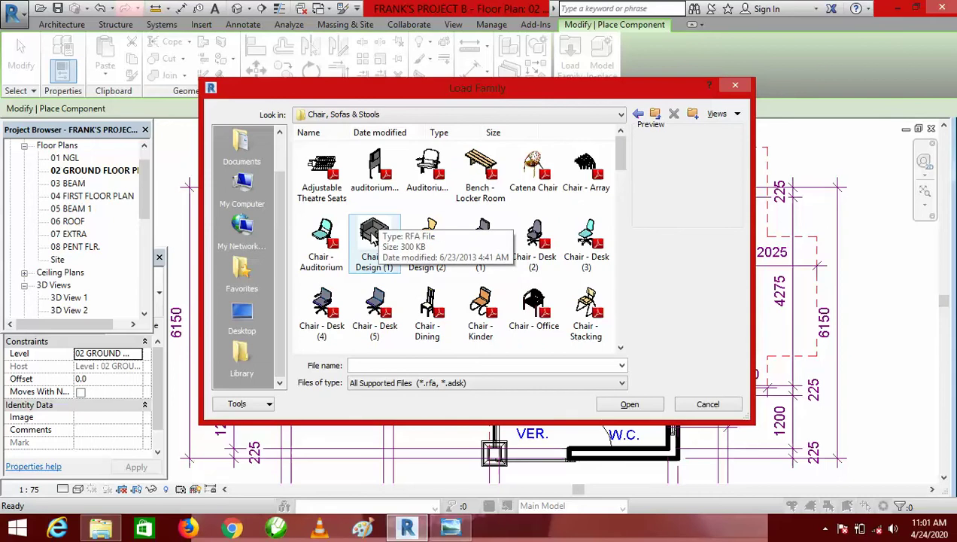
pyautogui.doubleClick(372, 237)
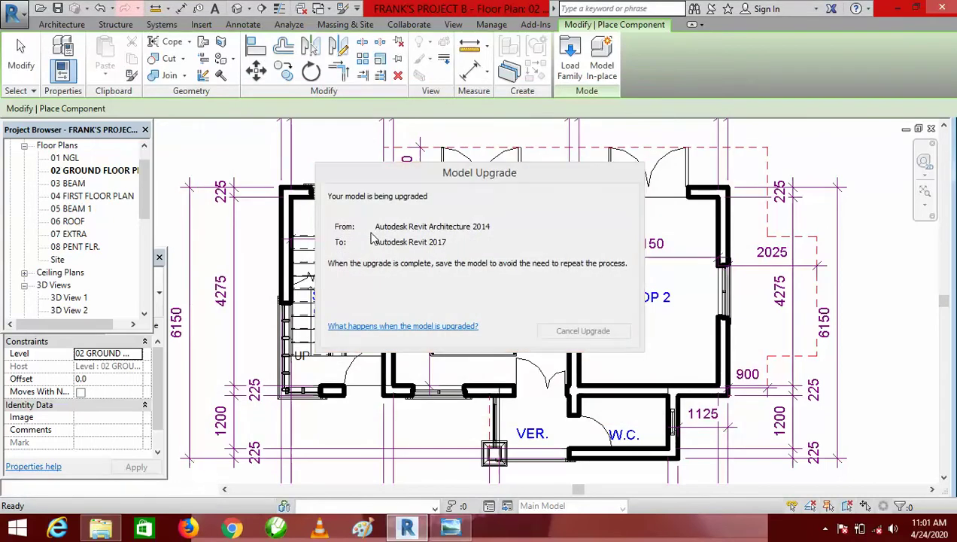
# - Place two Chair - Design (1) armchairs side by side in SHOP 1, 1000 mm from the front wall and 2700 and 1300 mm from SHOP 2's wall
pyautogui.scroll(3, 534, 280)
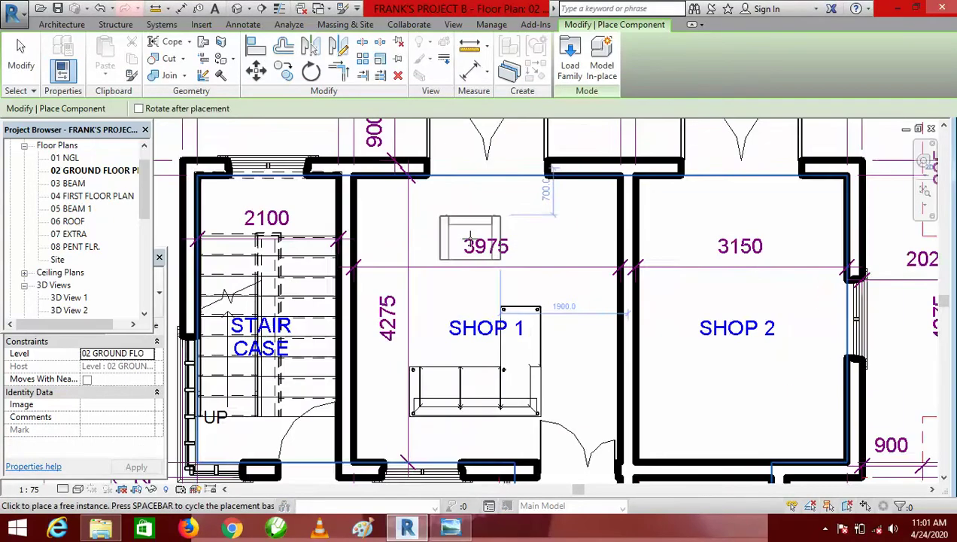
pyautogui.scroll(-1, 535, 197)
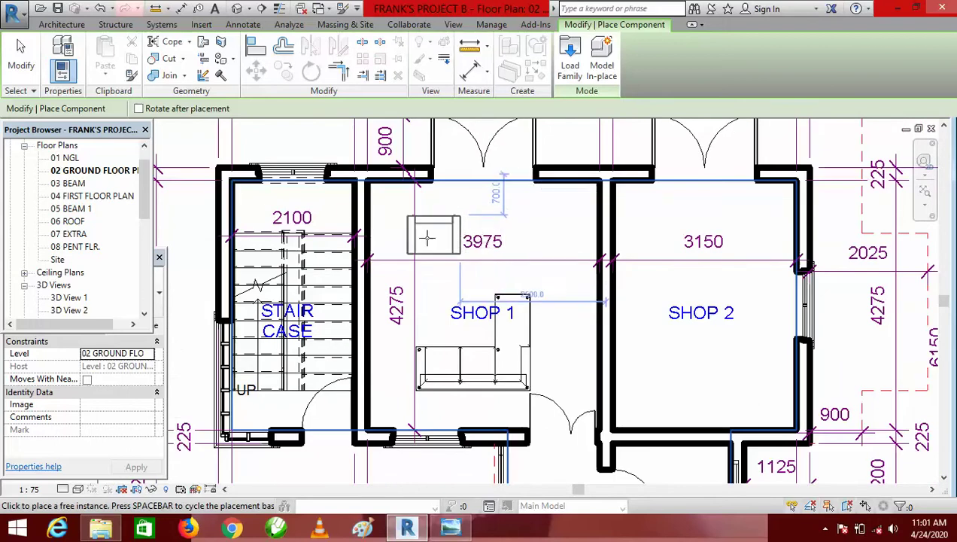
pyautogui.scroll(1, 428, 238)
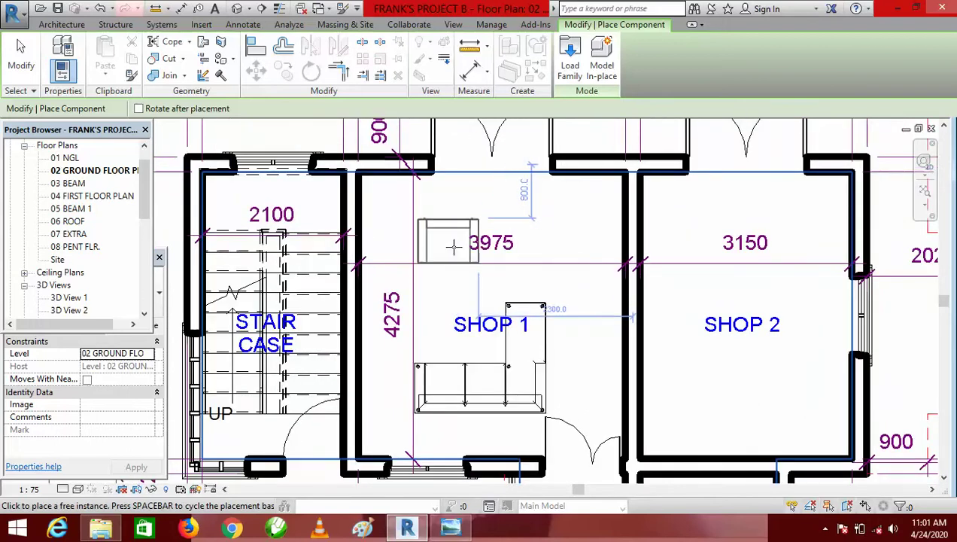
pyautogui.scroll(1, 453, 256)
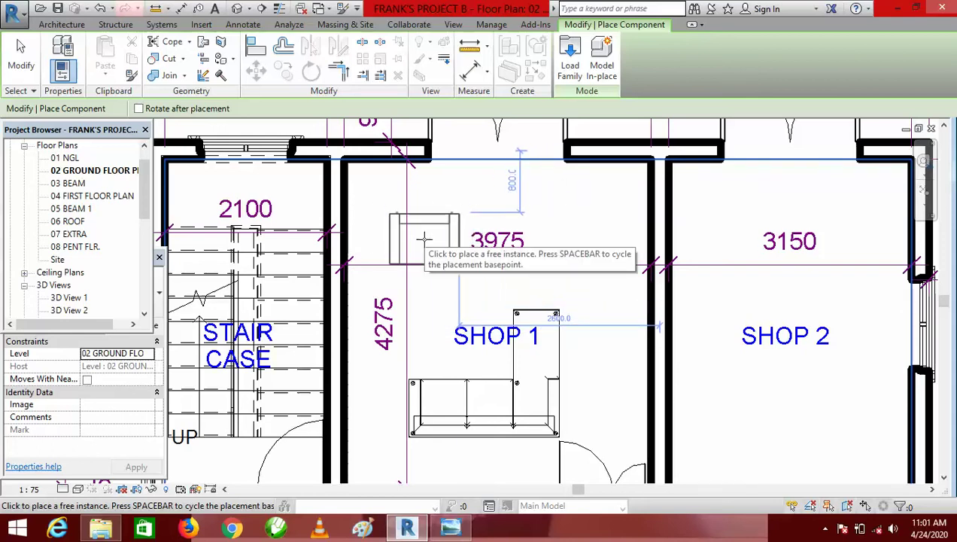
pyautogui.scroll(1, 424, 240)
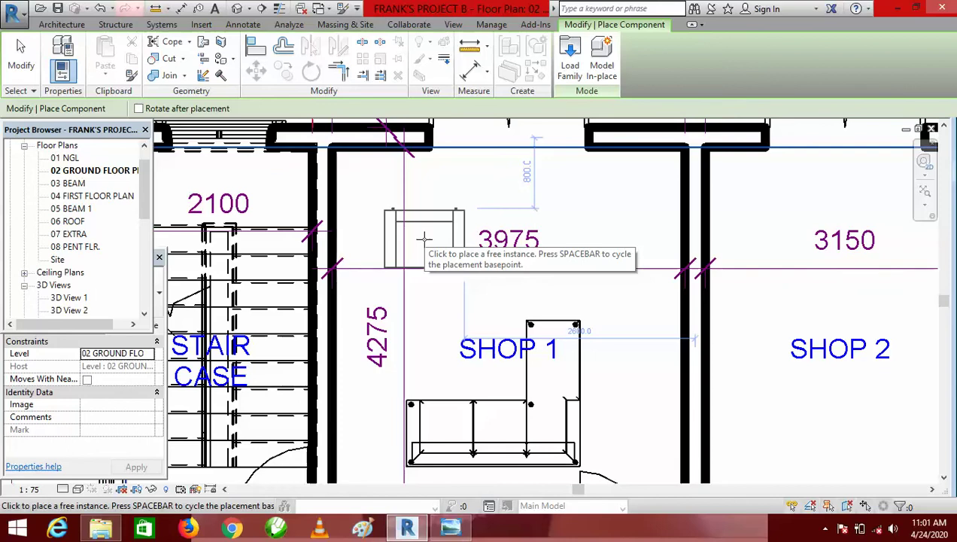
pyautogui.press('space')
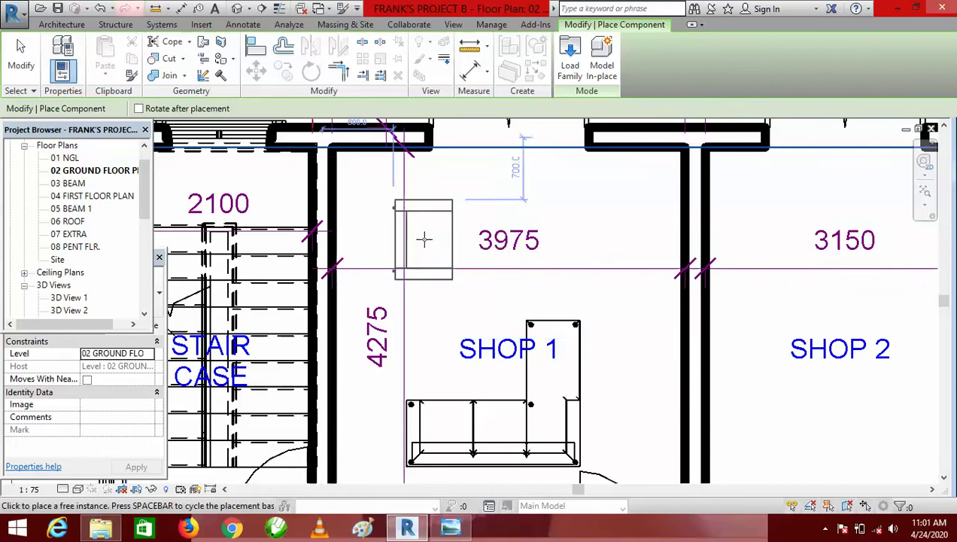
pyautogui.press('space')
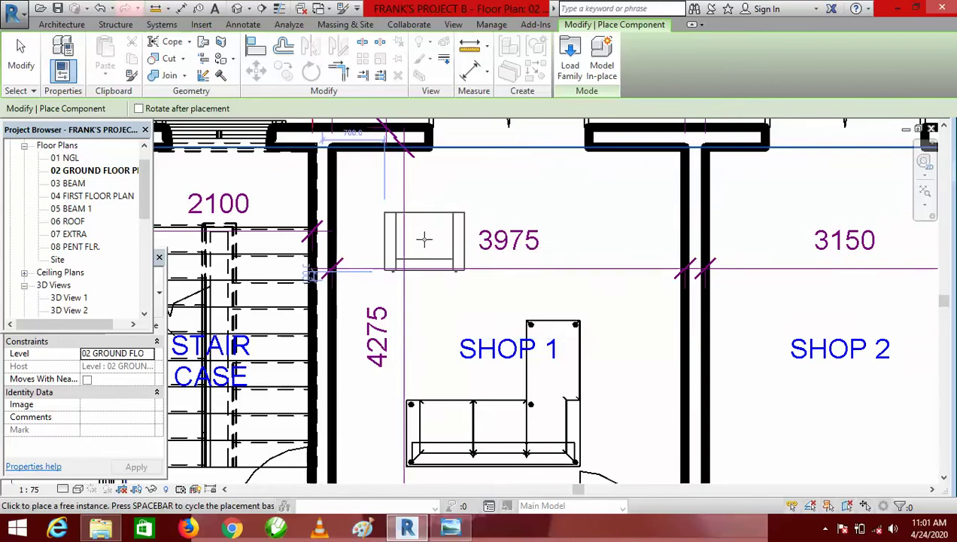
pyautogui.press('space')
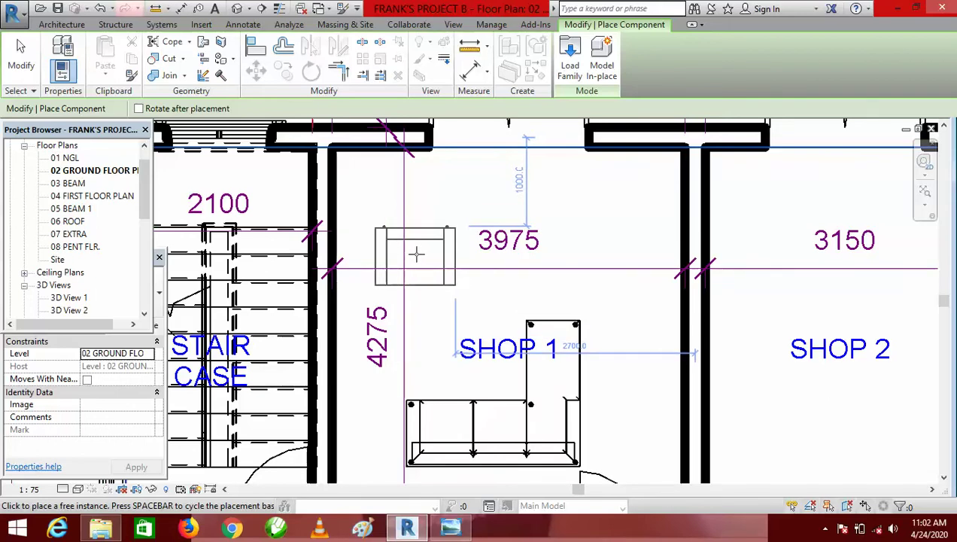
pyautogui.click(413, 254)
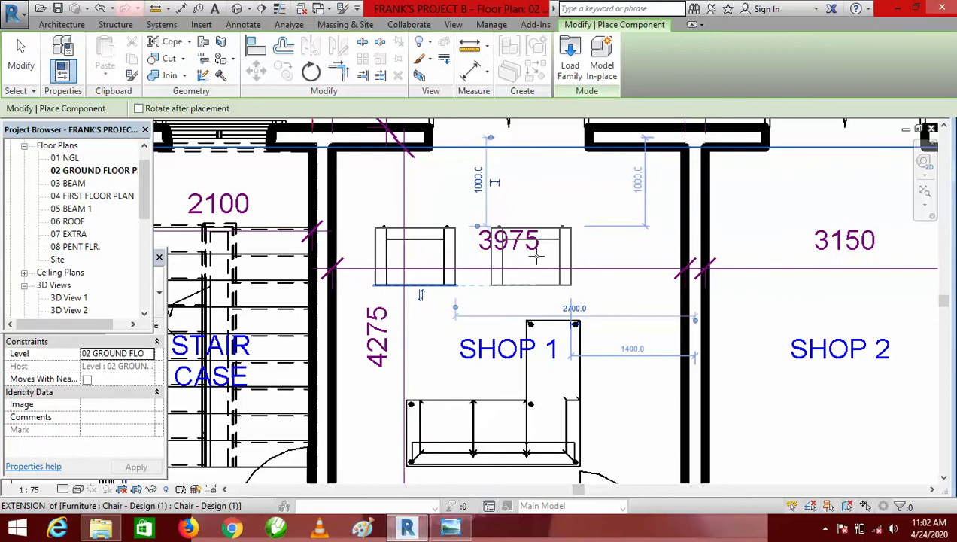
pyautogui.click(536, 256)
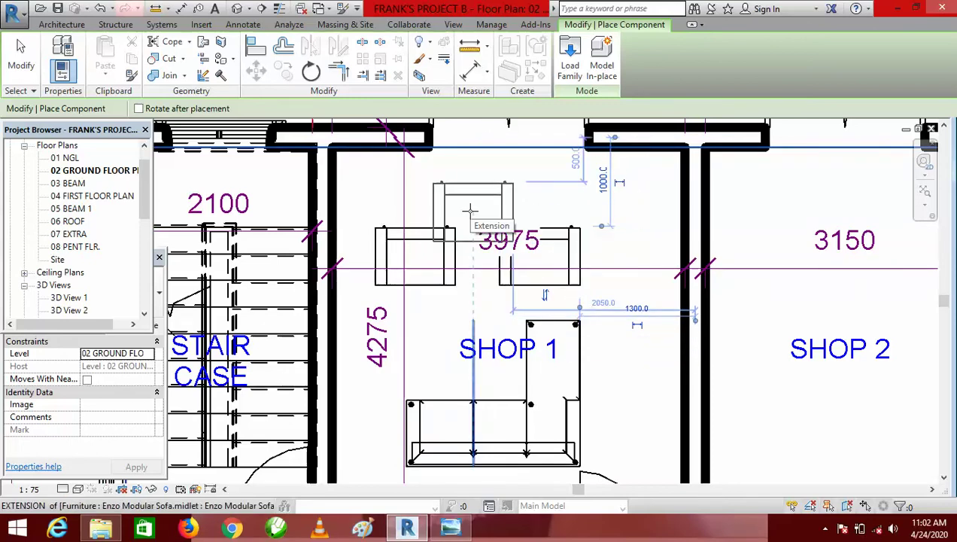
pyautogui.press('Escape')
pyautogui.press('Escape')
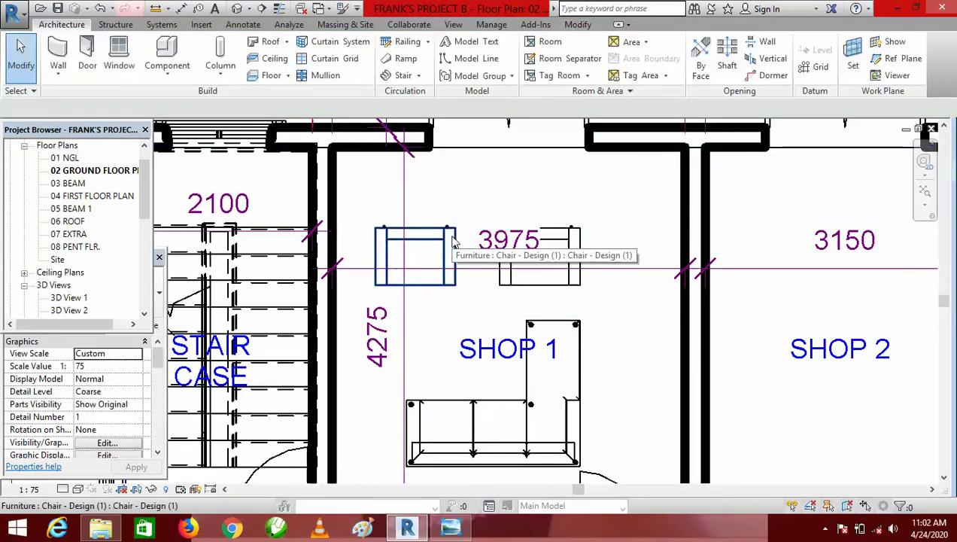
# - Move the armchair nearer the staircase toward the other armchair until it is 2500 mm from the wall shared with SHOP 2
pyautogui.click(452, 241)
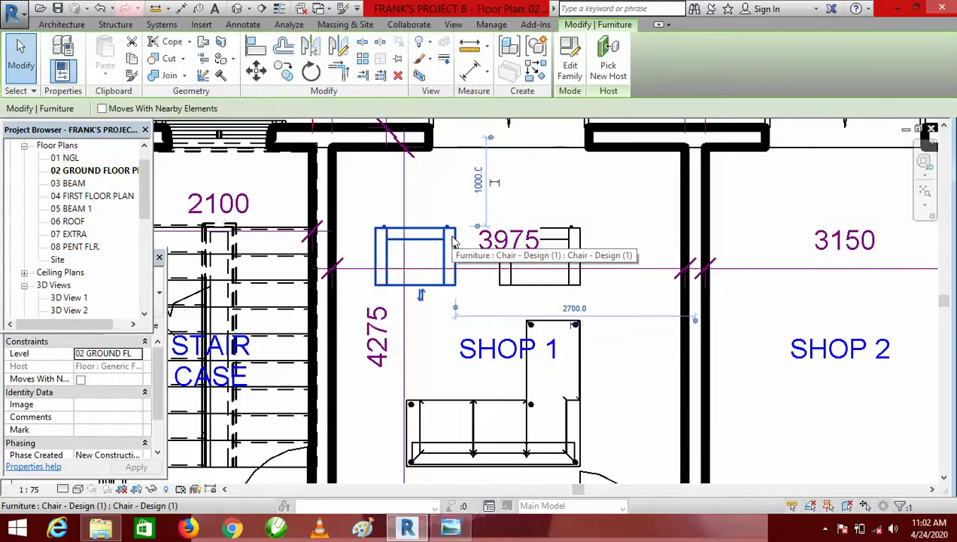
pyautogui.moveTo(452, 242); pyautogui.dragTo(460, 241)
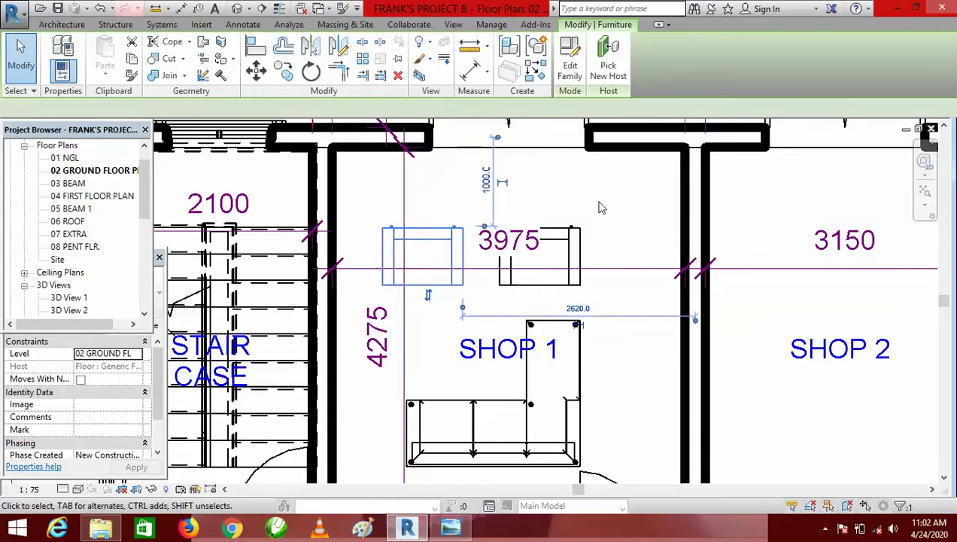
pyautogui.press('Right')
pyautogui.press('Right')
pyautogui.press('Right')
pyautogui.press('Right')
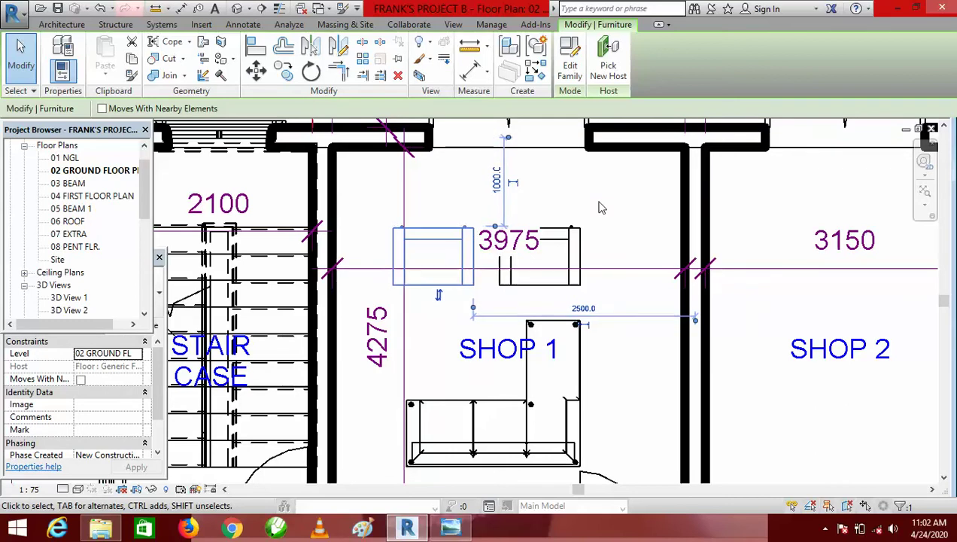
pyautogui.press('Escape')
# - Examine the arrangement of the two armchairs and the modular sofa in SHOP 1
pyautogui.scroll(-3, 422, 331)
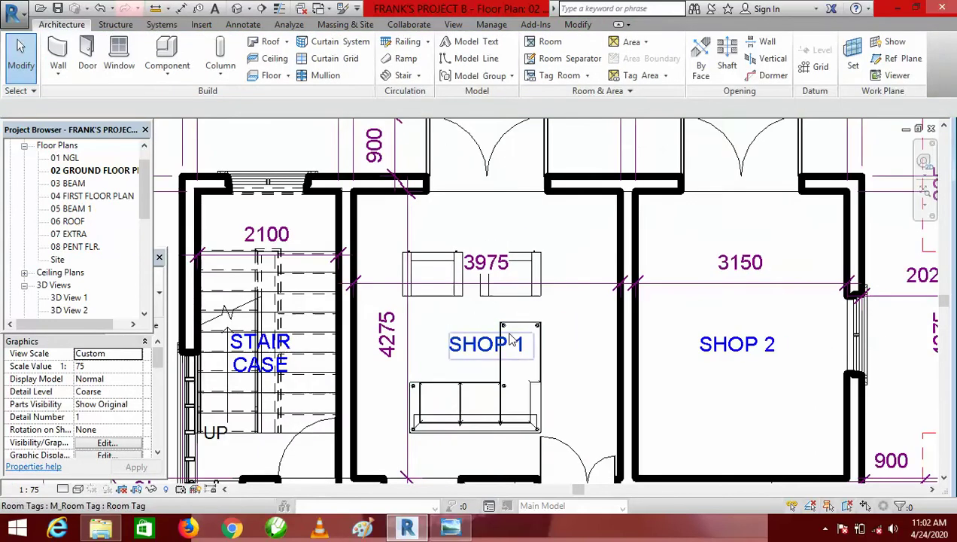
pyautogui.scroll(-2, 468, 261)
pyautogui.scroll(2, 448, 346)
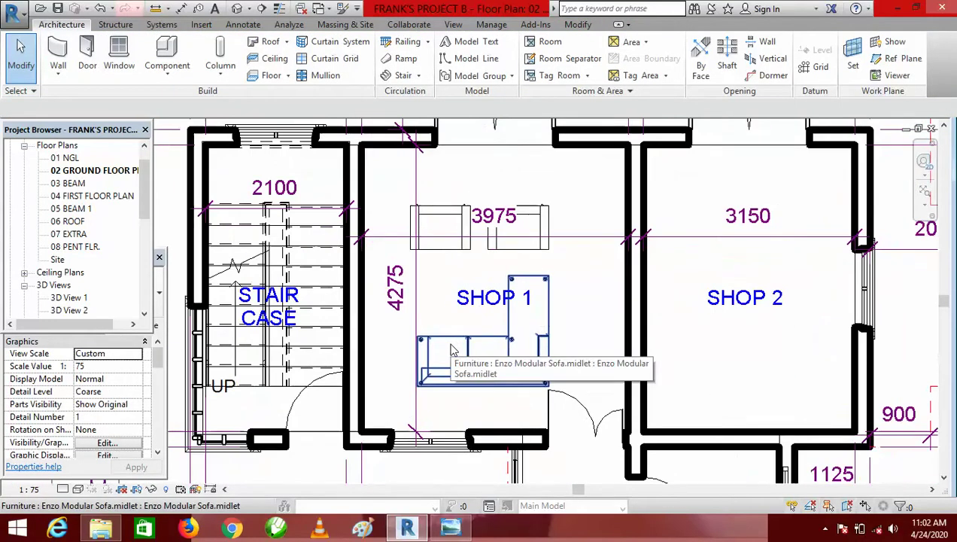
pyautogui.scroll(1, 451, 314)
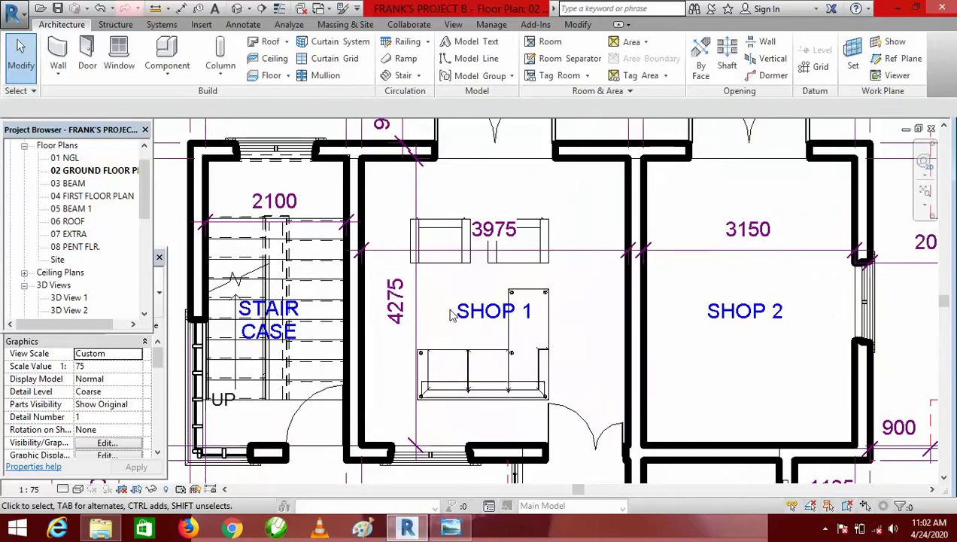
pyautogui.scroll(-1, 452, 315)
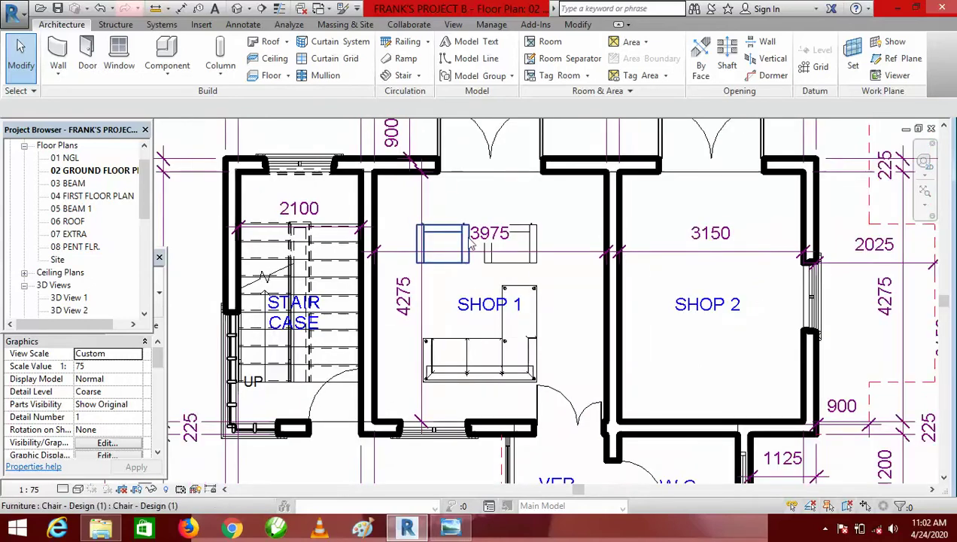
pyautogui.scroll(-1, 472, 245)
pyautogui.scroll(2, 476, 305)
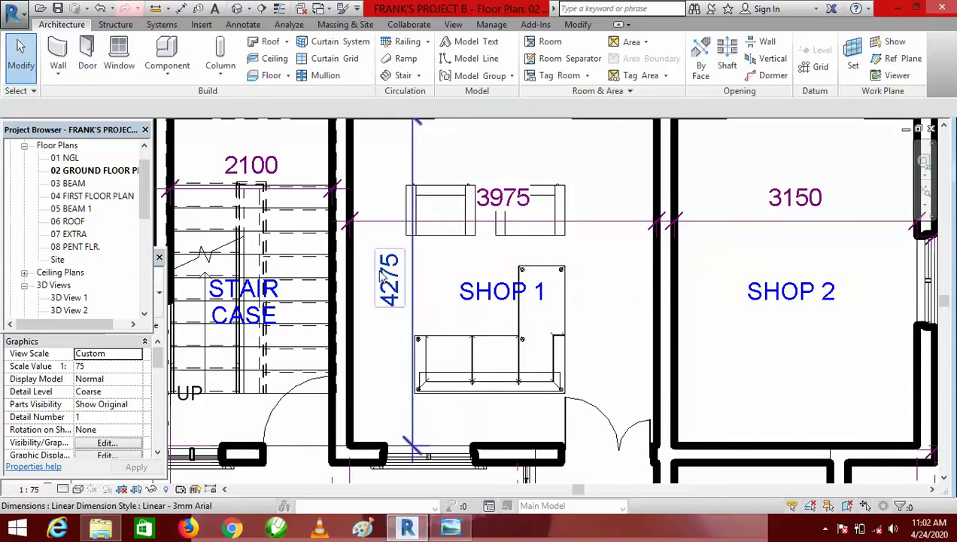
pyautogui.scroll(-1, 384, 342)
pyautogui.scroll(-1, 380, 338)
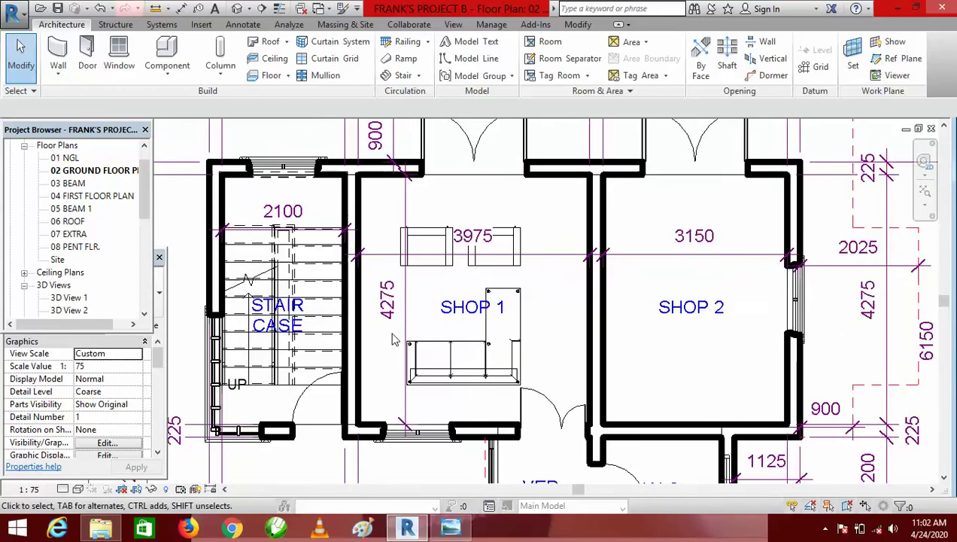
# - Load the Furniture_TV_Plasma component family from the Devices folder inside Furniture
pyautogui.click(167, 50)
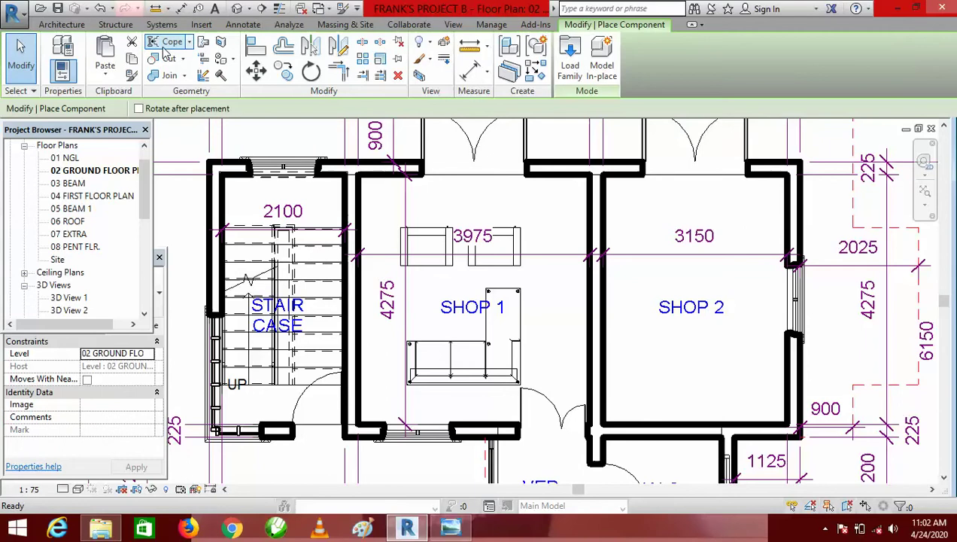
pyautogui.click(573, 67)
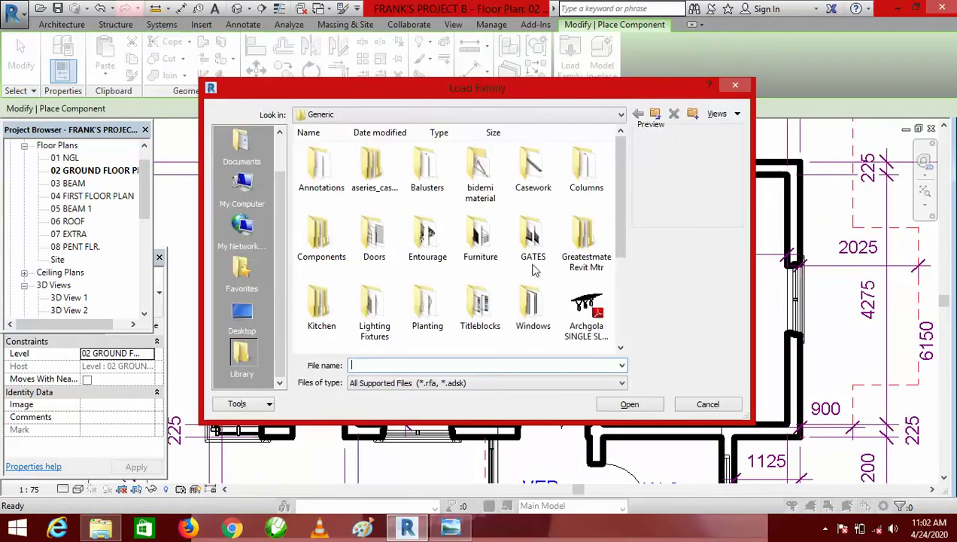
pyautogui.doubleClick(482, 239)
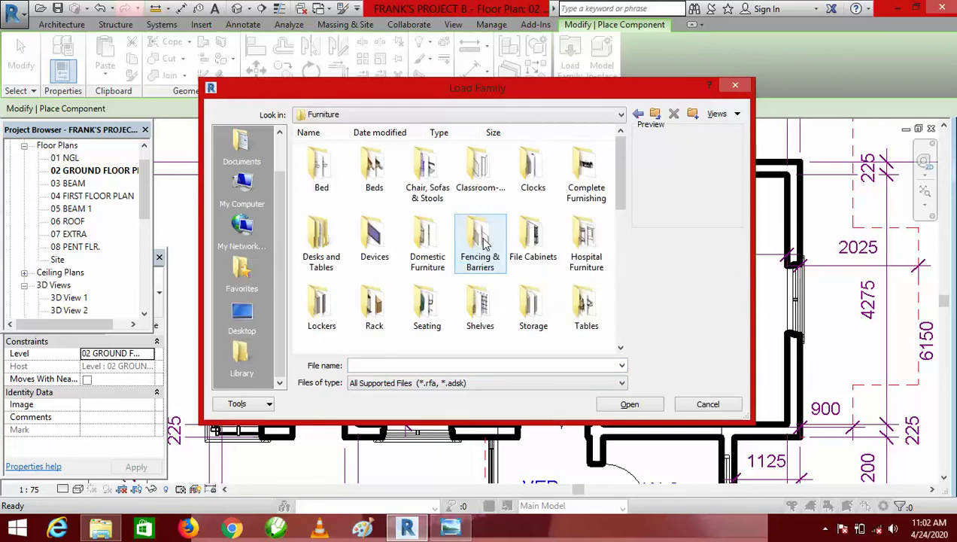
pyautogui.doubleClick(373, 239)
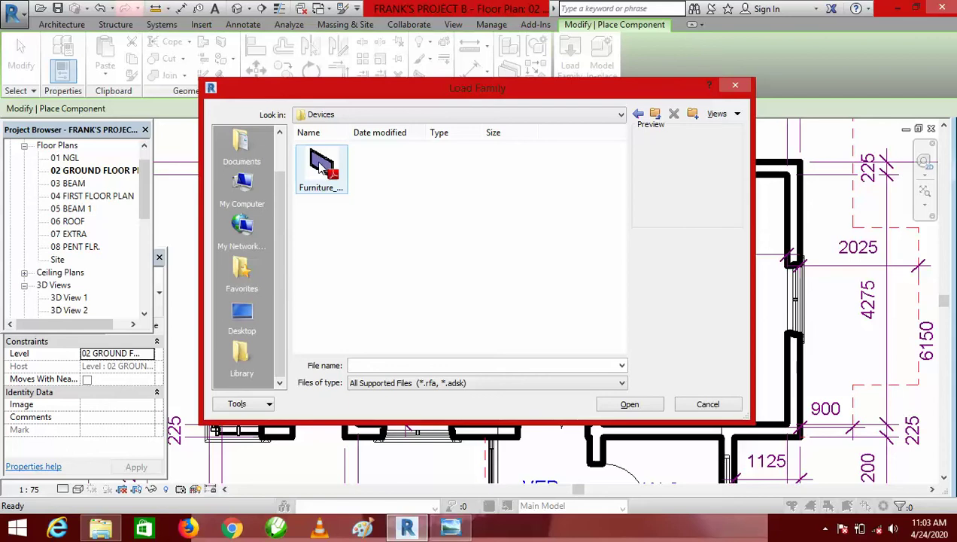
pyautogui.click(322, 164)
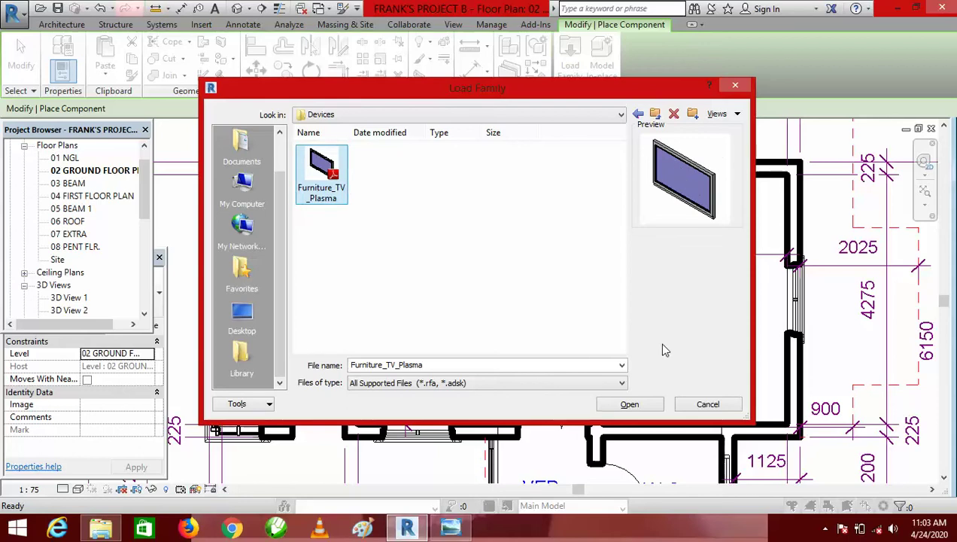
pyautogui.click(629, 405)
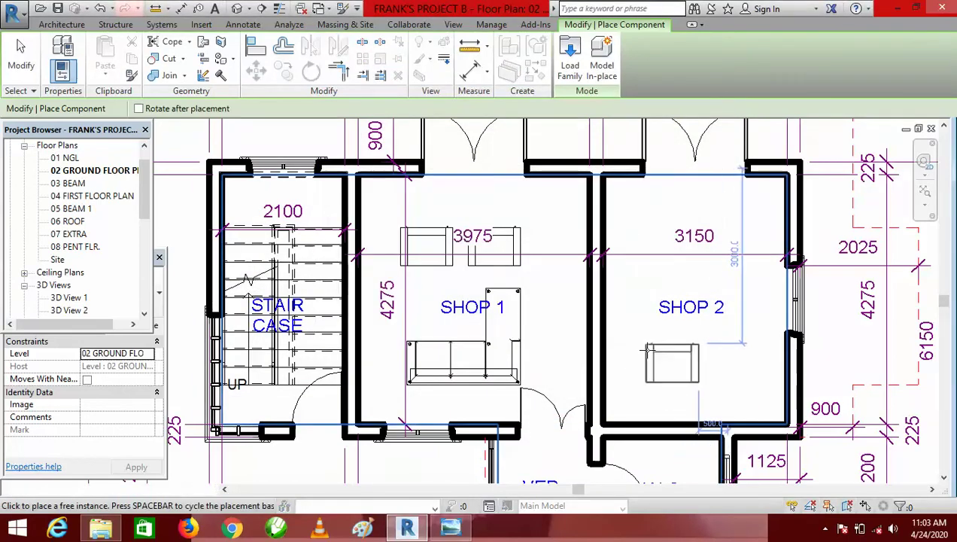
pyautogui.scroll(-1, 573, 306)
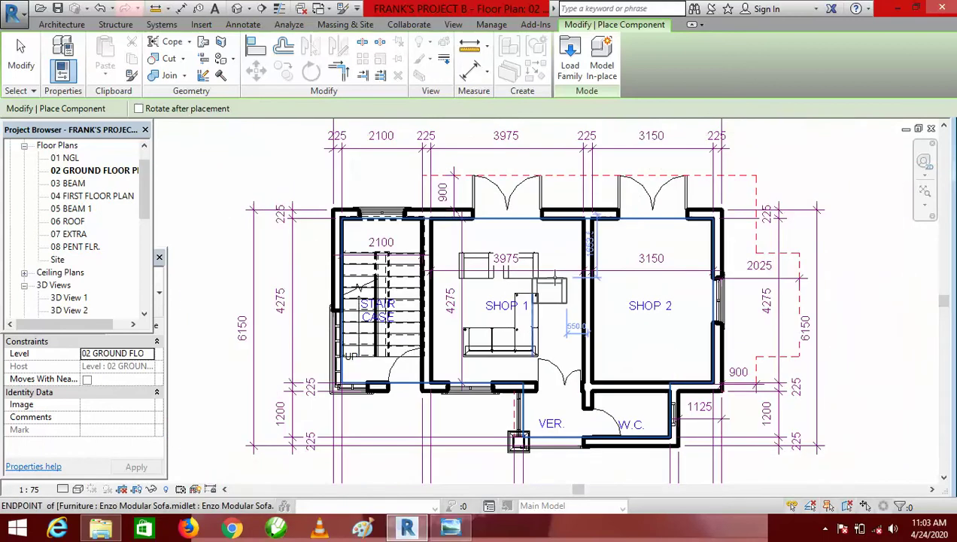
pyautogui.scroll(4, 573, 305)
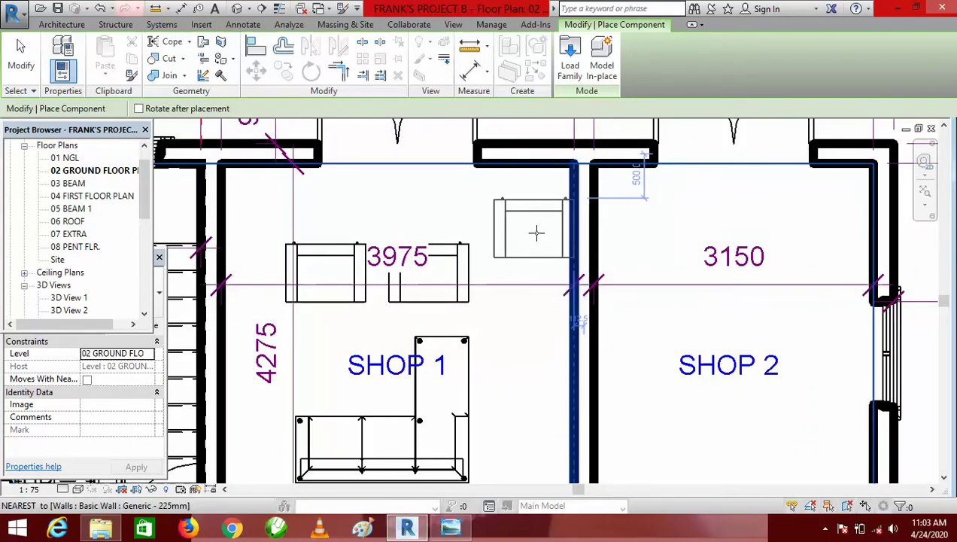
pyautogui.scroll(-3, 594, 253)
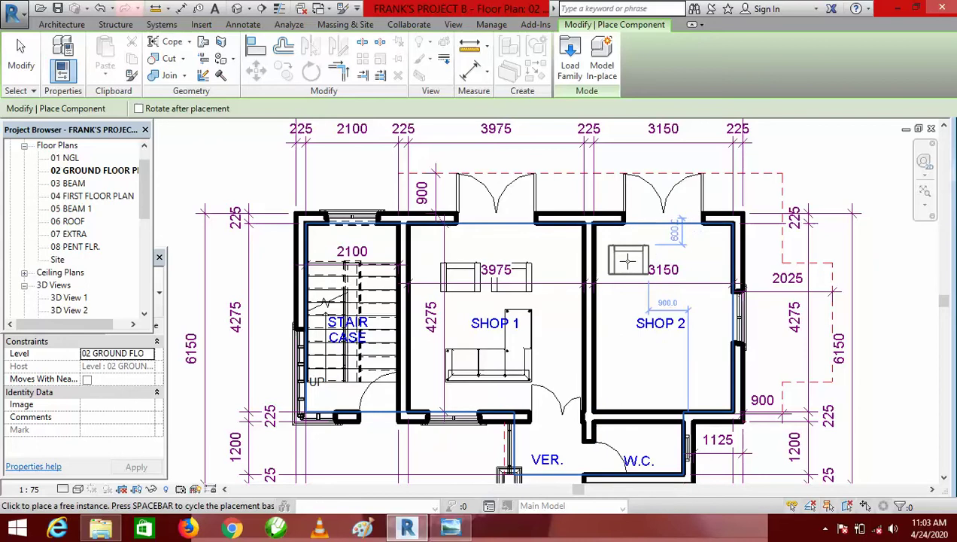
pyautogui.scroll(2, 632, 254)
pyautogui.scroll(-2, 647, 239)
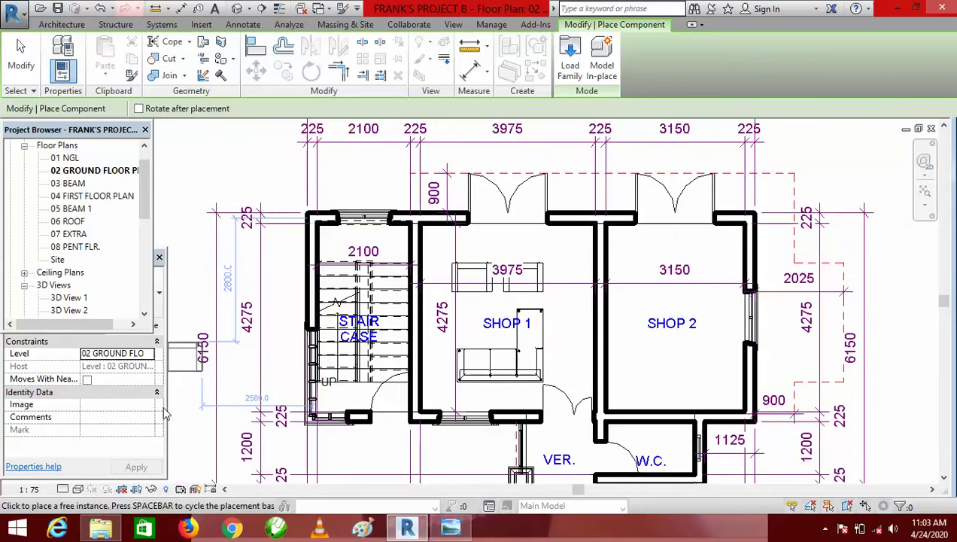
# - Look through the loaded component types from Chair - Design (1) down to the Furniture_TV_Plasma sizes
pyautogui.click(164, 447)
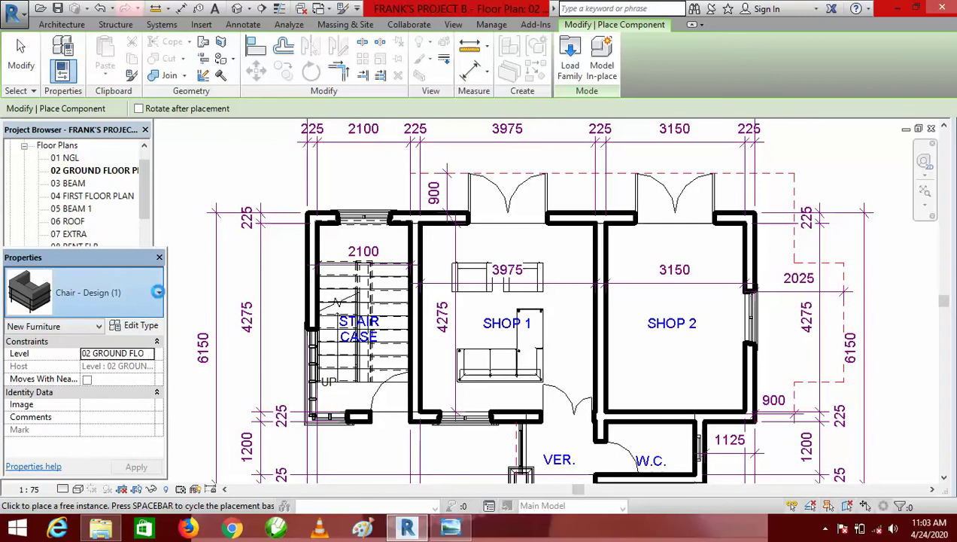
pyautogui.click(157, 292)
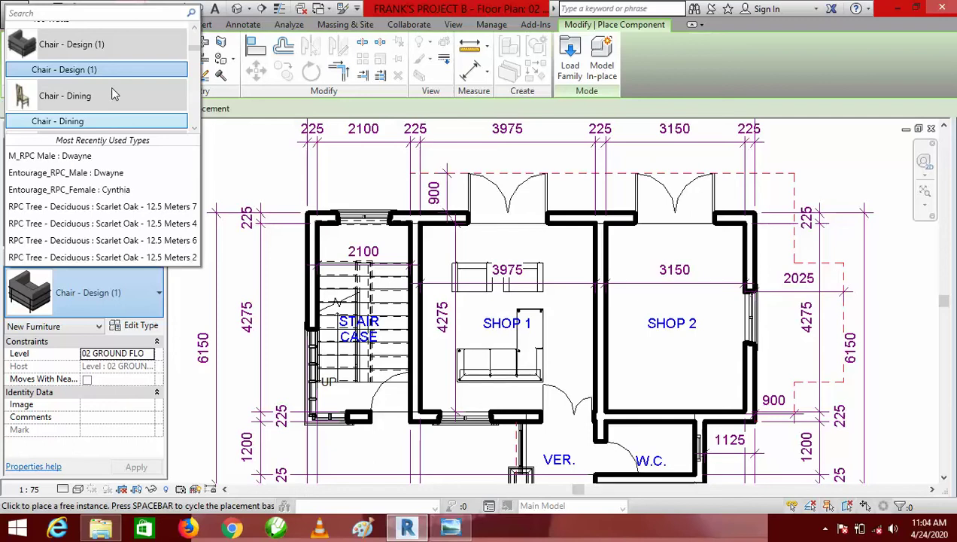
pyautogui.click(195, 131)
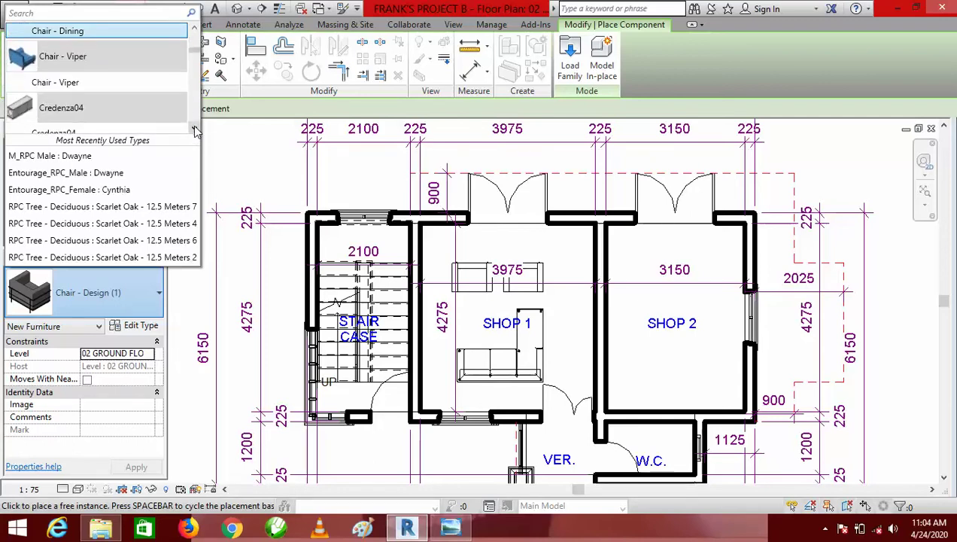
pyautogui.click(194, 131)
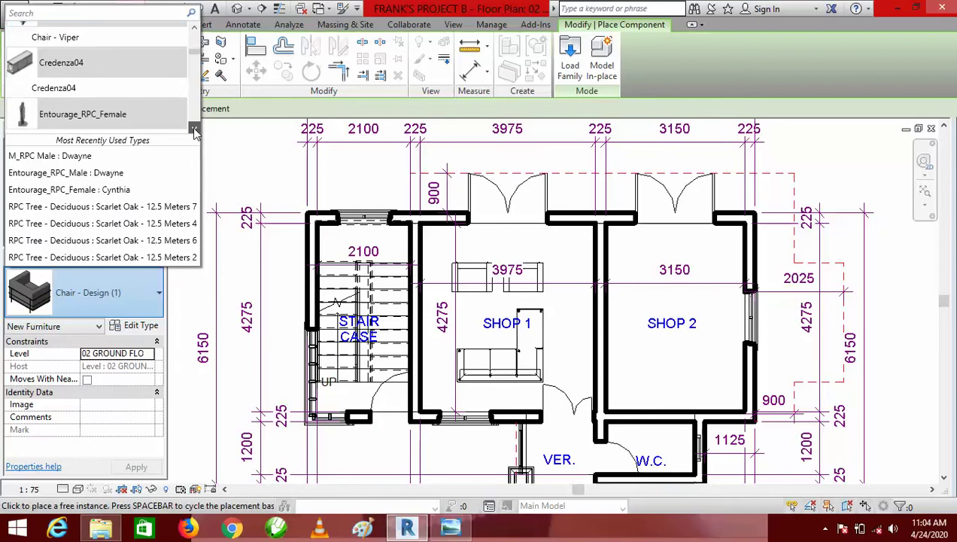
pyautogui.click(195, 132)
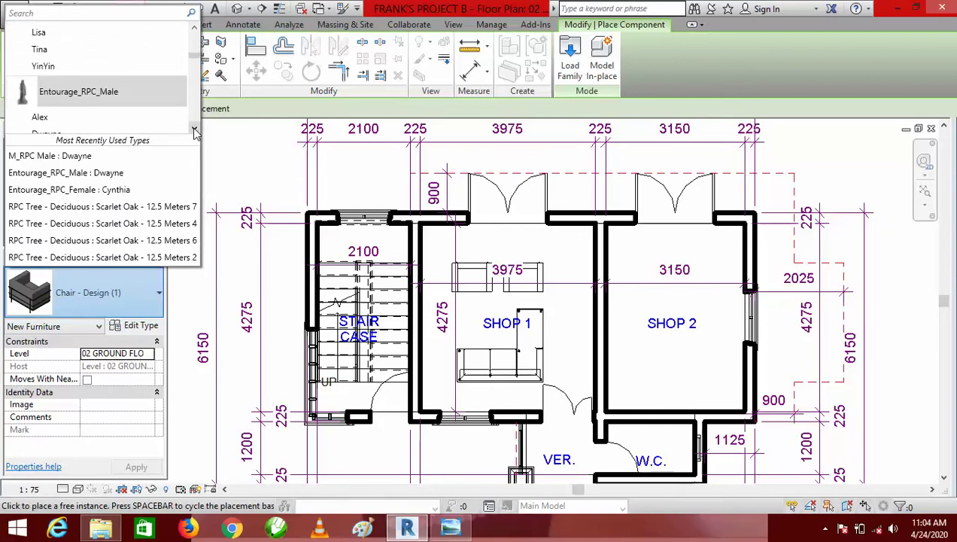
pyautogui.click(195, 132)
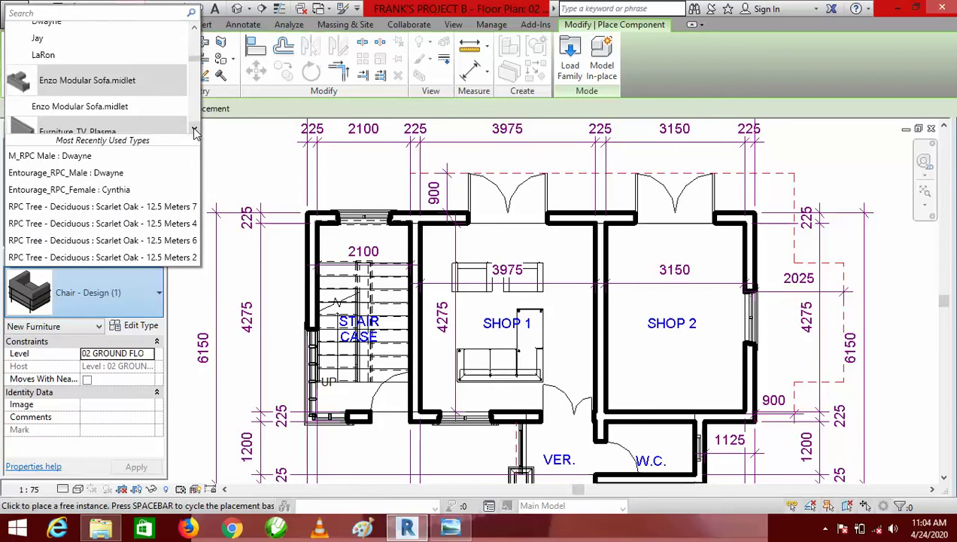
pyautogui.click(195, 132)
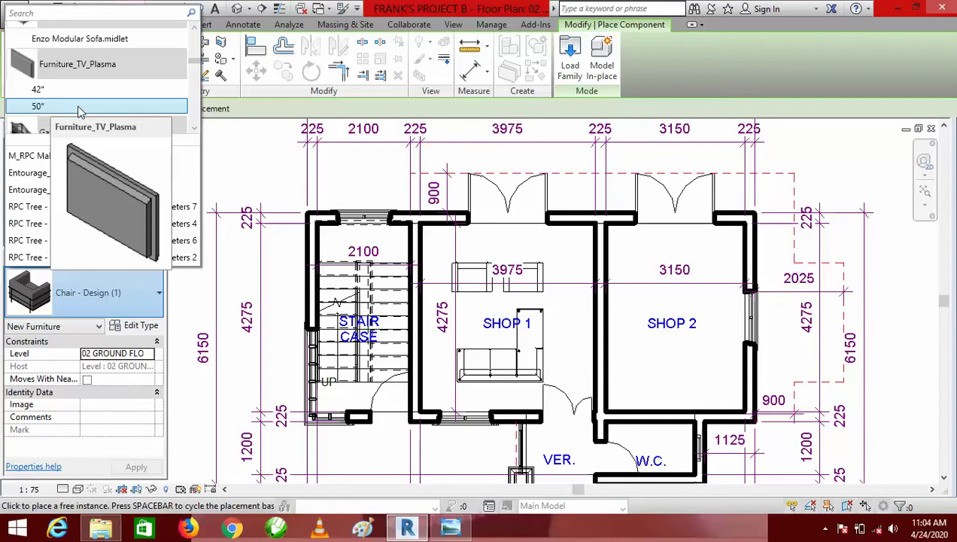
pyautogui.click(195, 31)
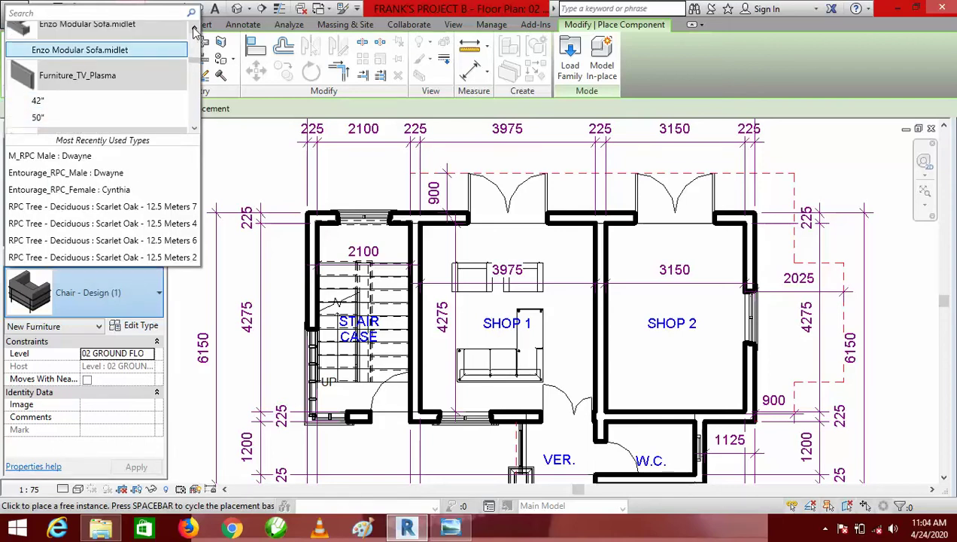
pyautogui.click(194, 31)
pyautogui.click(195, 30)
pyautogui.click(195, 30)
pyautogui.click(195, 31)
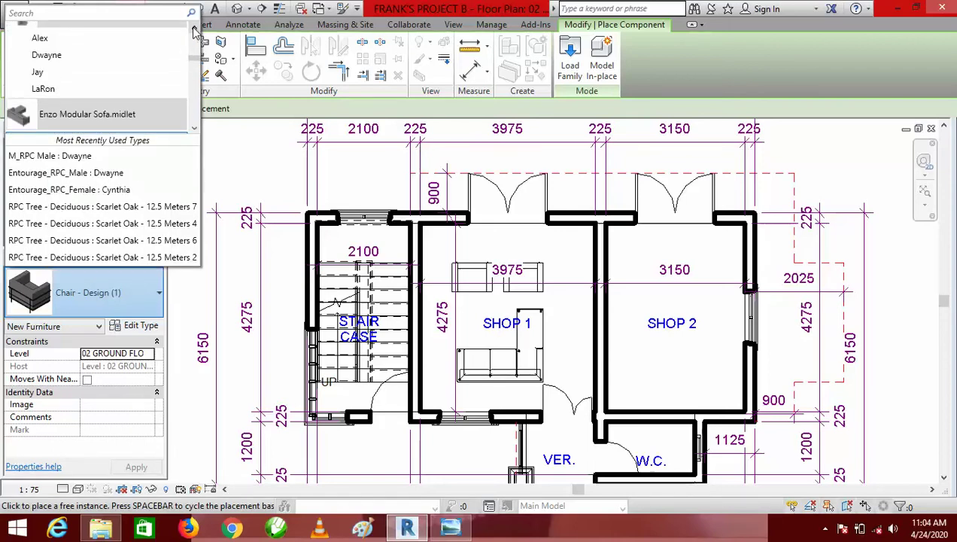
pyautogui.click(195, 132)
pyautogui.click(195, 131)
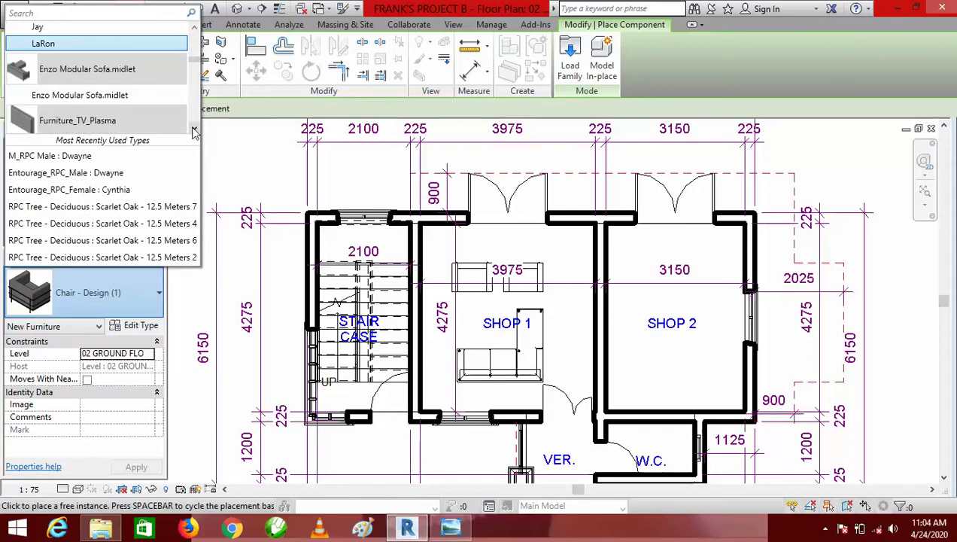
pyautogui.click(195, 132)
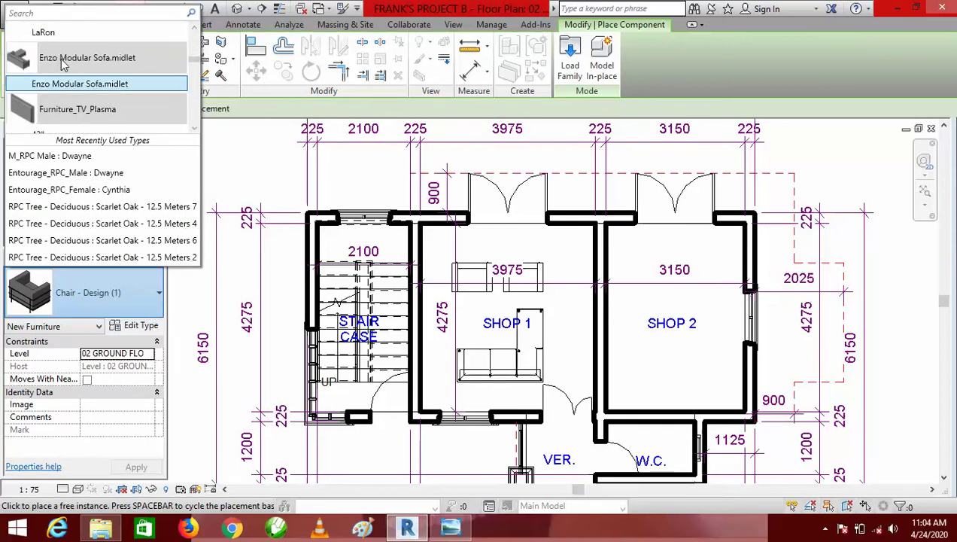
pyautogui.moveTo(53, 64)
# - Examine the component types from the iron gates to the M_Desk sizes, previewing the 1525 x 762mm and 1830 x 915mm desks
pyautogui.click(195, 132)
pyautogui.click(194, 132)
pyautogui.click(195, 132)
pyautogui.click(195, 132)
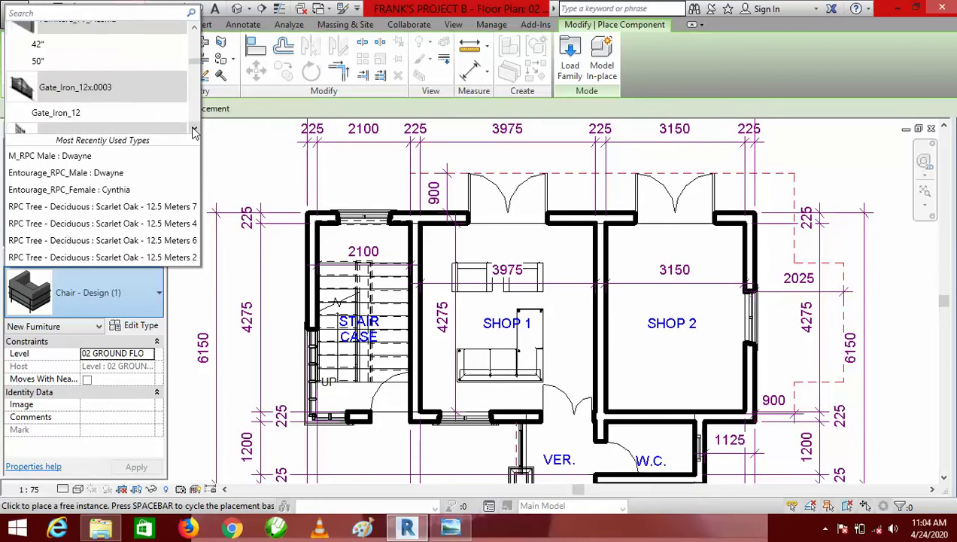
pyautogui.click(195, 131)
pyautogui.click(195, 131)
pyautogui.click(195, 132)
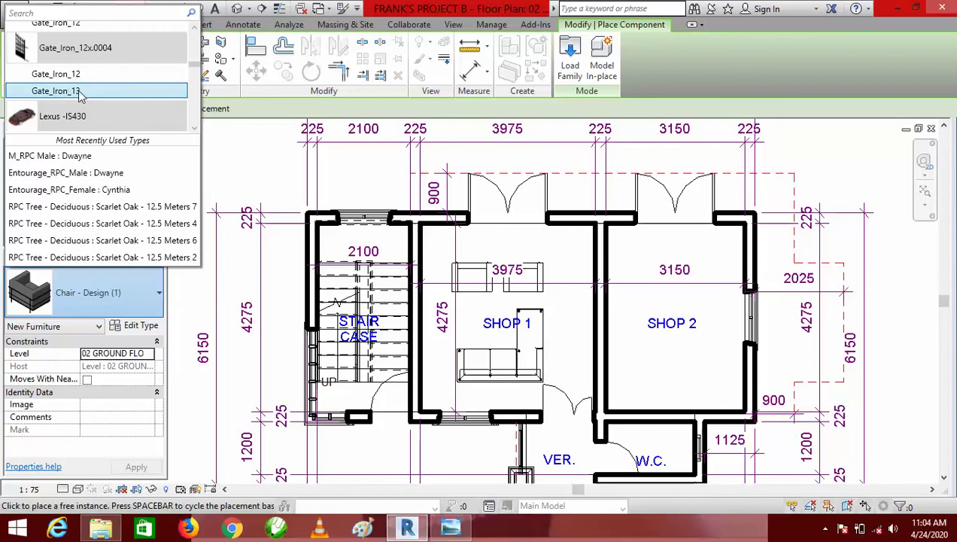
pyautogui.moveTo(84, 97)
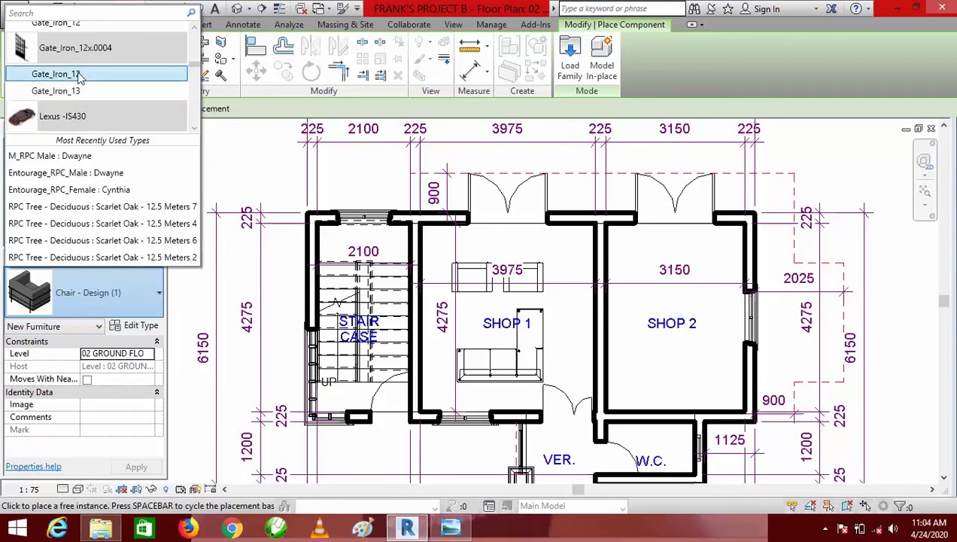
pyautogui.scroll(-5, 193, 132)
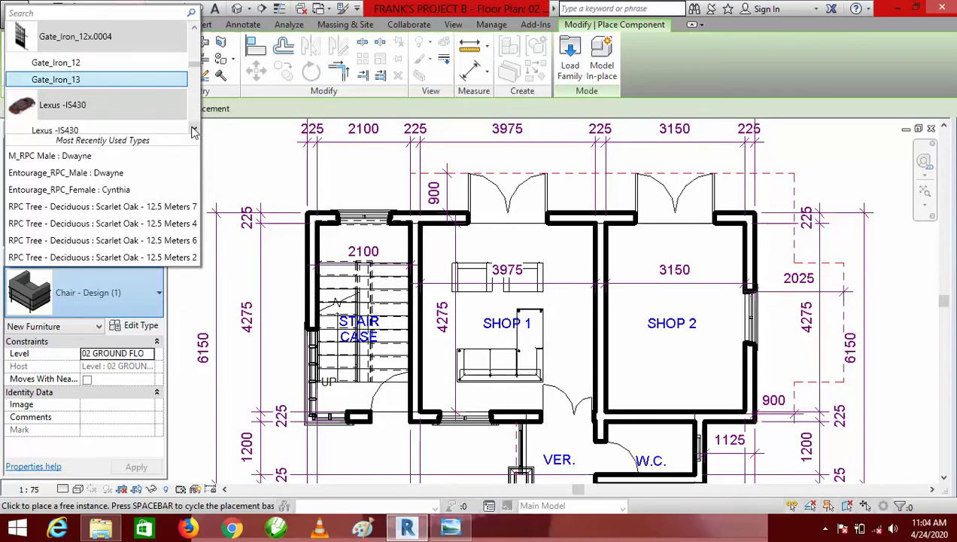
pyautogui.scroll(-3, 193, 132)
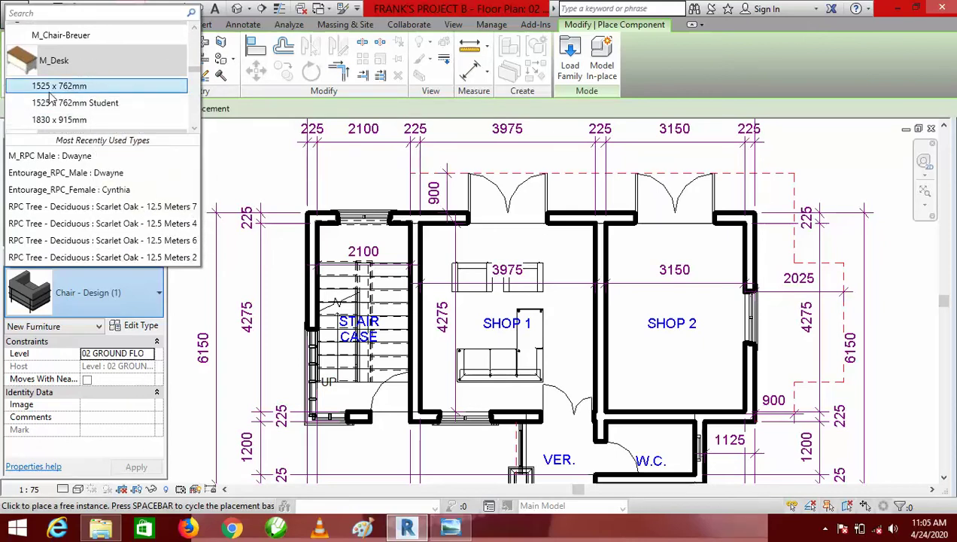
pyautogui.moveTo(43, 95)
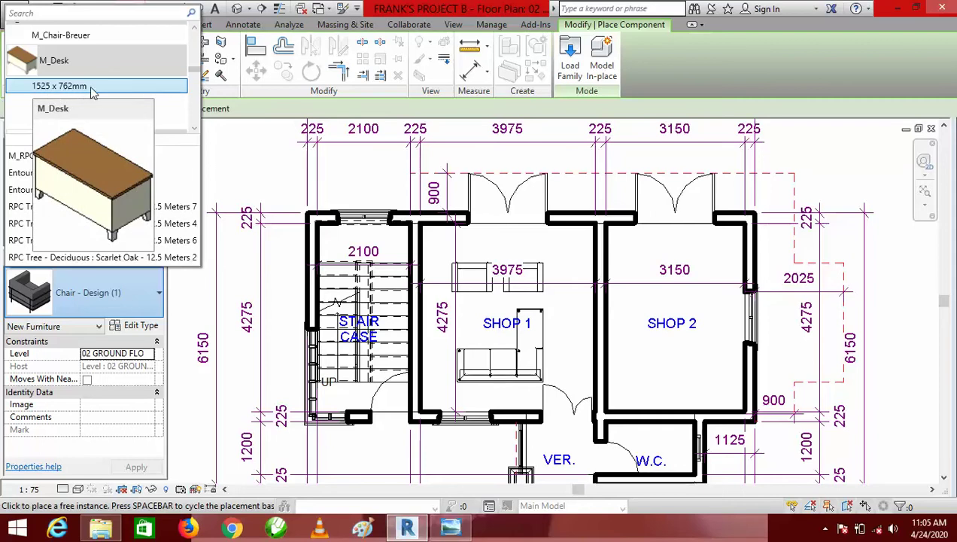
pyautogui.moveTo(39, 111)
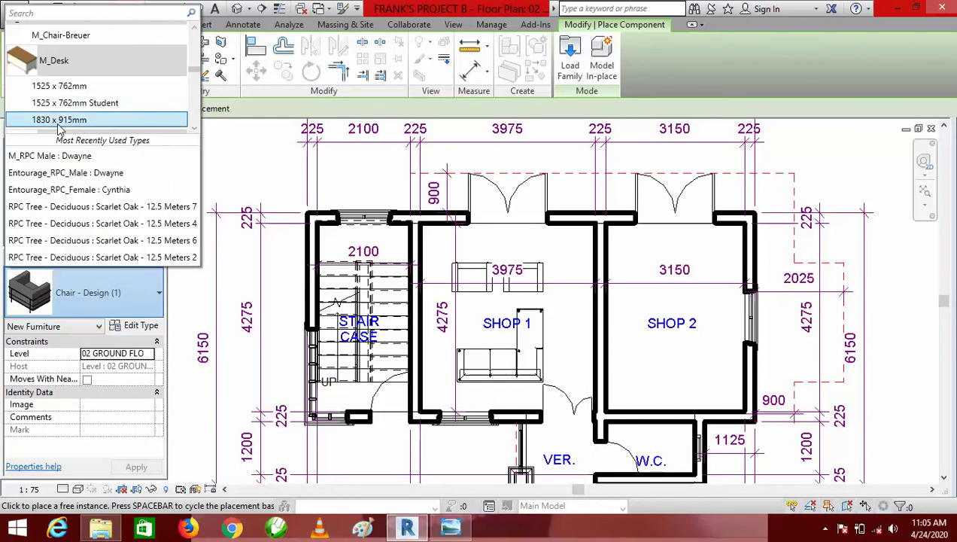
pyautogui.moveTo(43, 129)
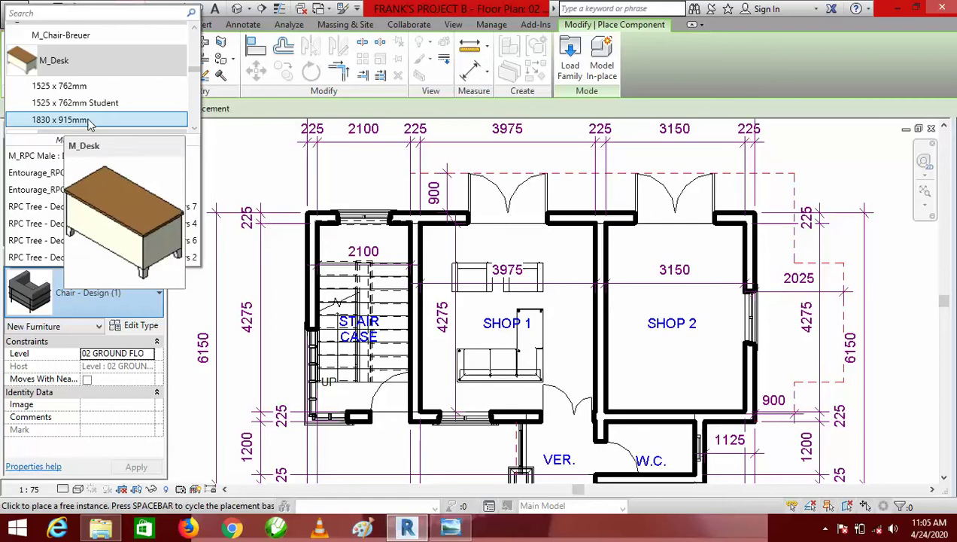
# - Choose the 50" type of Furniture_TV_Plasma as the component for placement
pyautogui.click(193, 130)
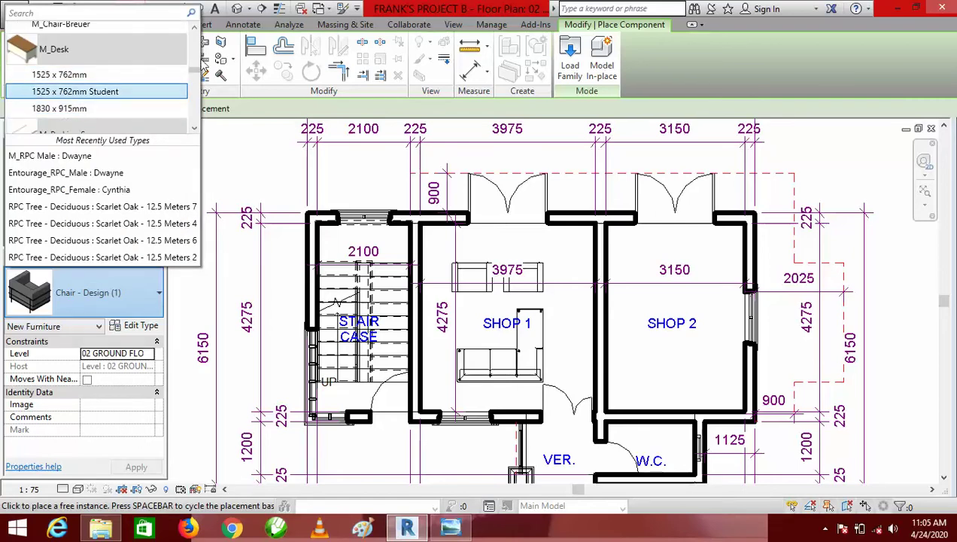
pyautogui.moveTo(195, 132); pyautogui.dragTo(197, 40)
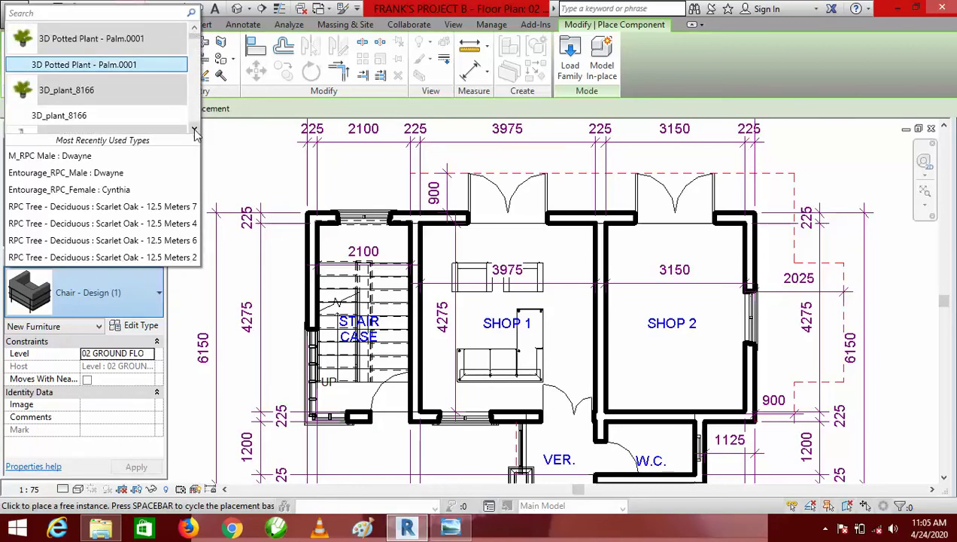
pyautogui.moveTo(195, 131); pyautogui.dragTo(195, 132)
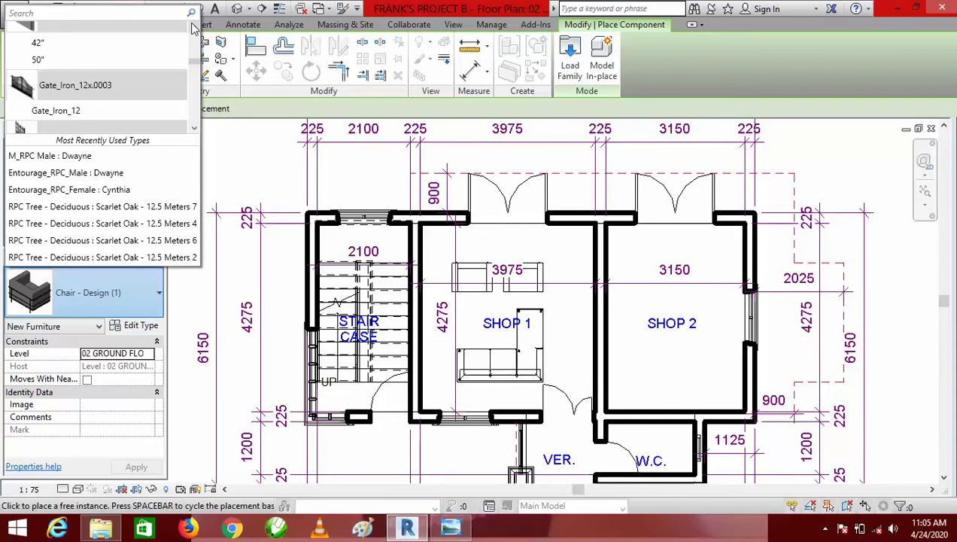
pyautogui.click(195, 29)
pyautogui.click(196, 28)
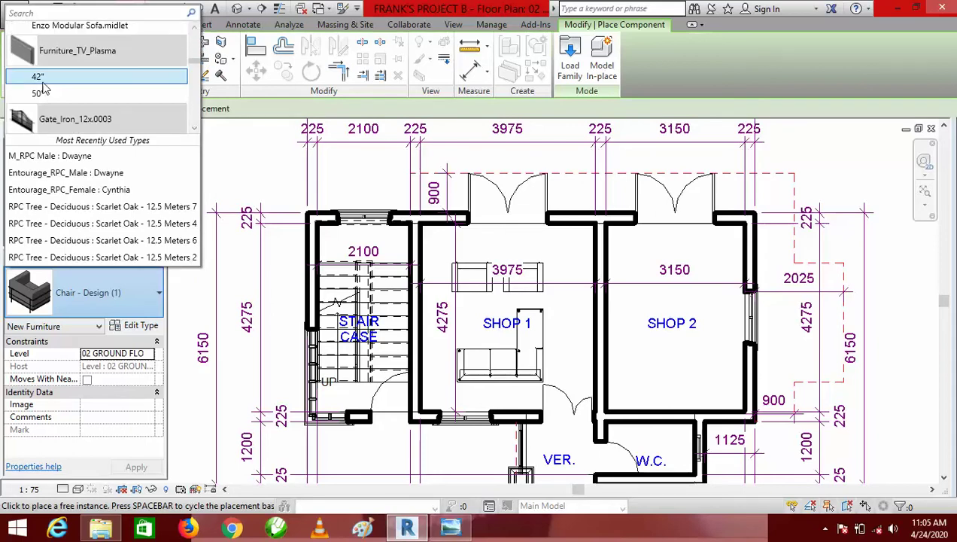
pyautogui.click(83, 95)
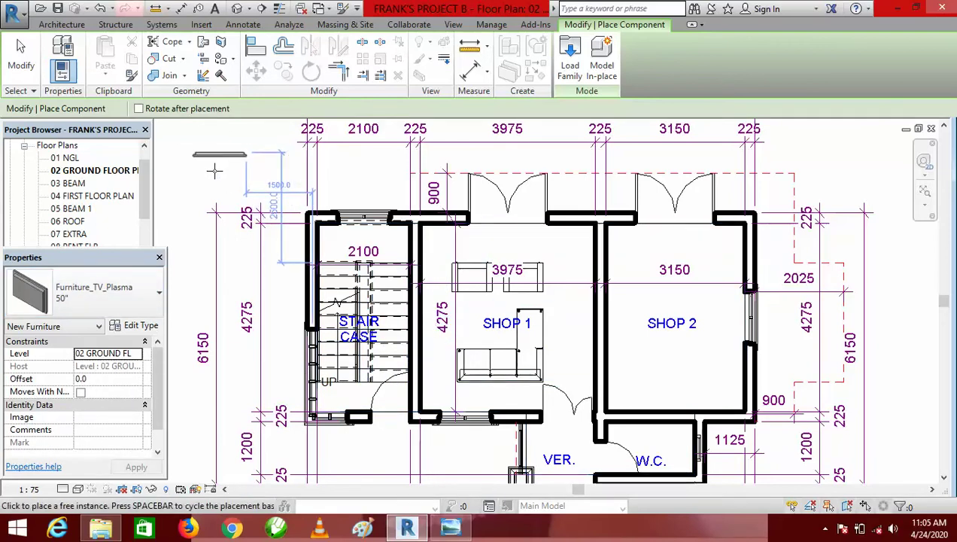
# - Place the 50" plasma TV, rotated a quarter turn, against the wall between the staircase and SHOP 1, and end the placement
pyautogui.scroll(1, 241, 164)
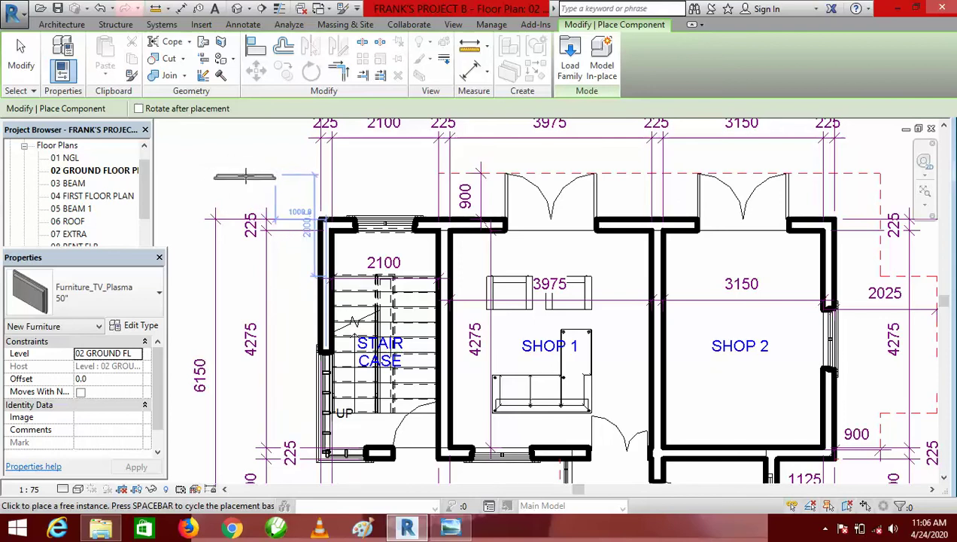
pyautogui.scroll(5, 509, 346)
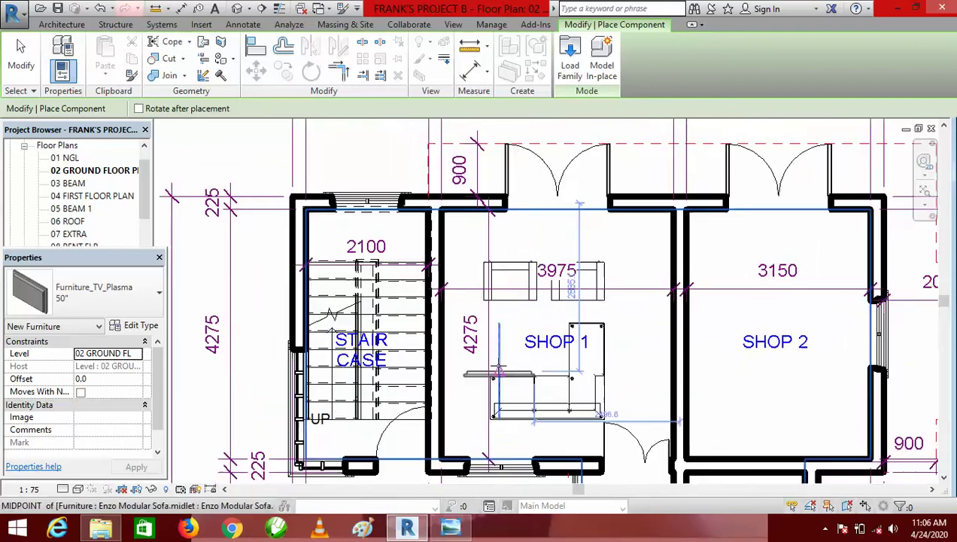
pyautogui.scroll(-2, 500, 286)
pyautogui.scroll(3, 498, 264)
pyautogui.scroll(1, 482, 237)
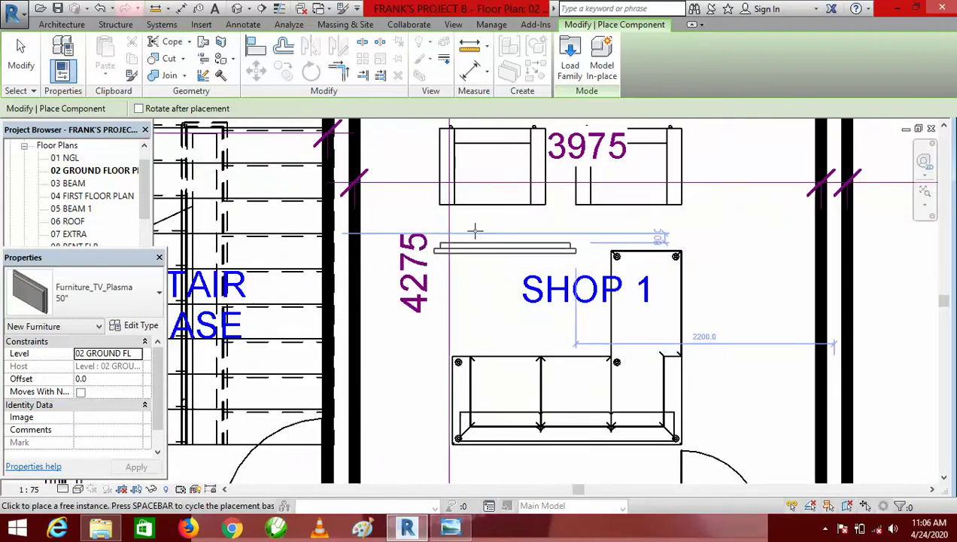
pyautogui.scroll(-2, 462, 229)
pyautogui.scroll(1, 421, 226)
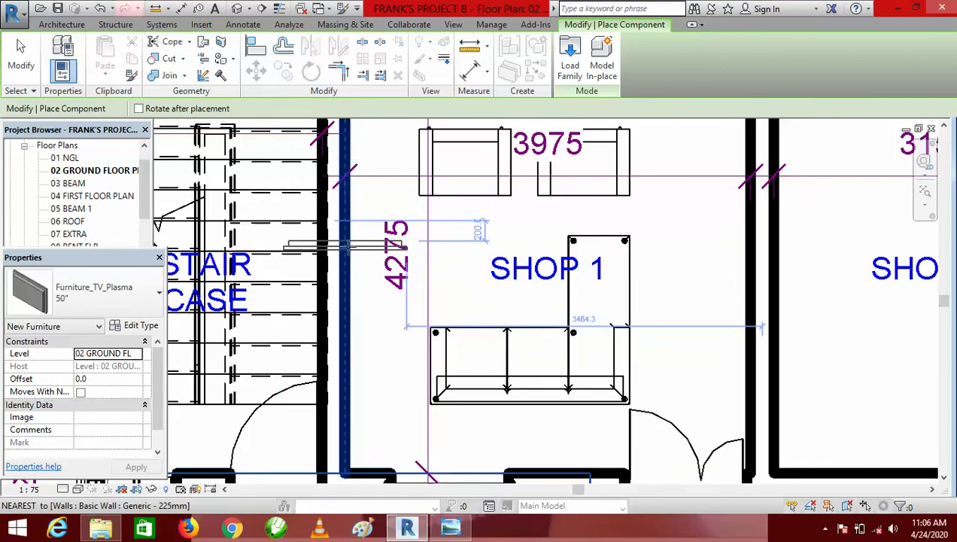
pyautogui.scroll(-2, 346, 194)
pyautogui.scroll(3, 448, 213)
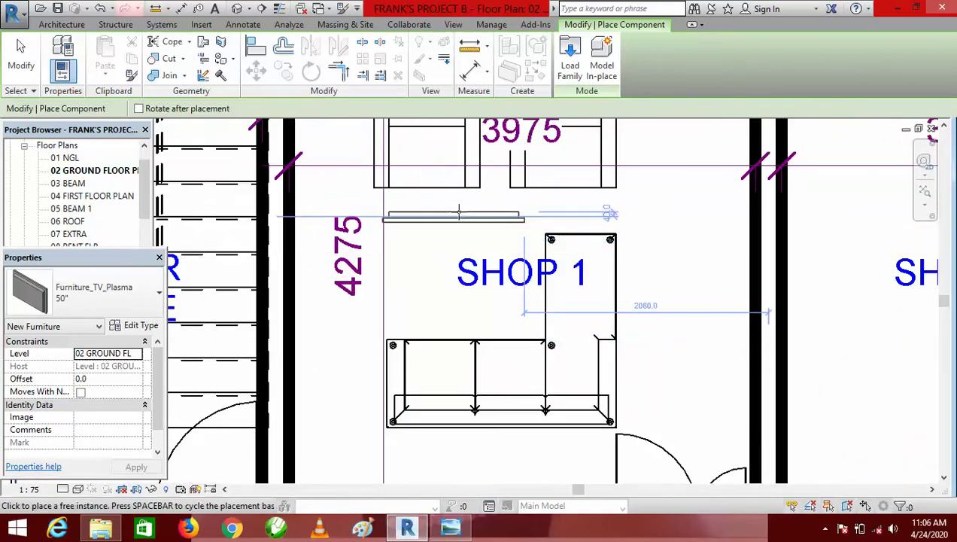
pyautogui.scroll(-1, 438, 222)
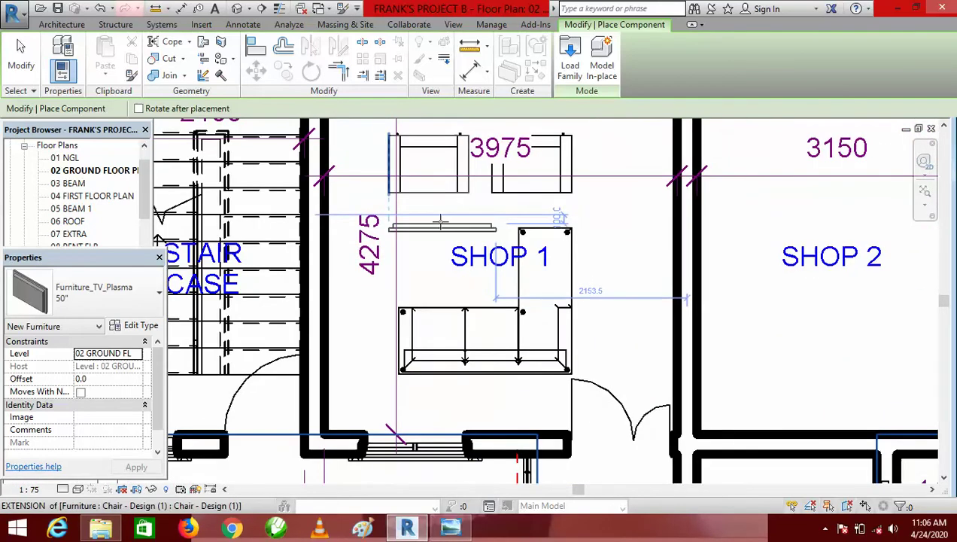
pyautogui.scroll(1, 437, 215)
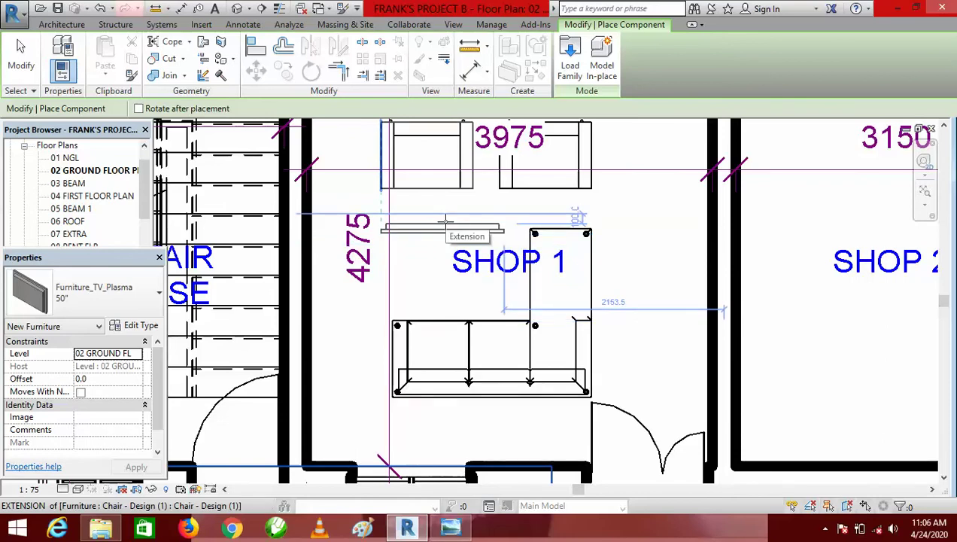
pyautogui.press('space')
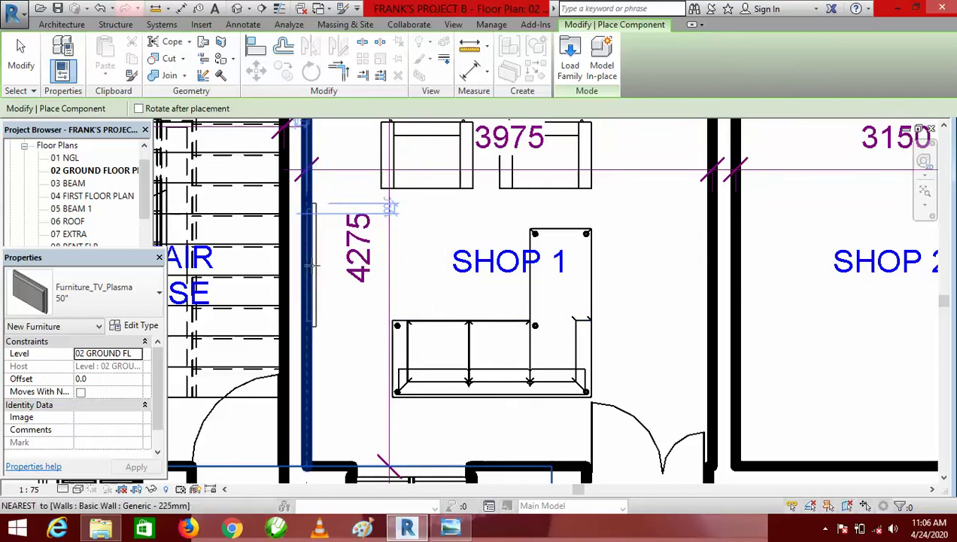
pyautogui.scroll(4, 308, 265)
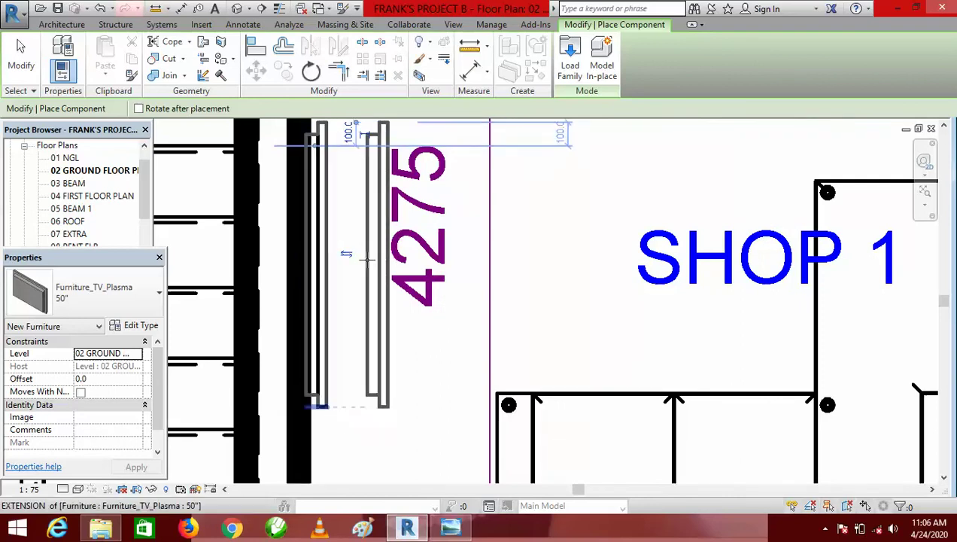
pyautogui.scroll(-4, 376, 256)
pyautogui.scroll(-2, 440, 243)
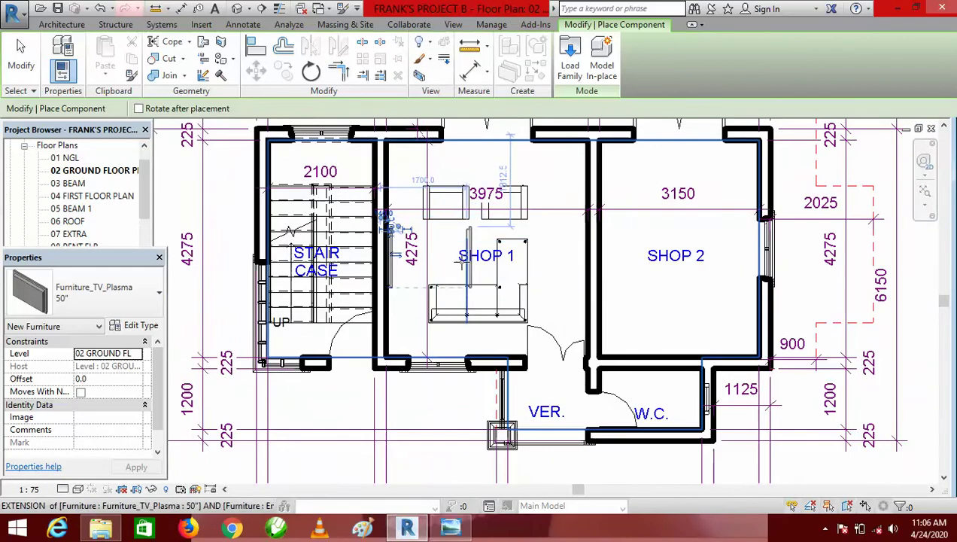
pyautogui.press('Escape')
pyautogui.press('Escape')
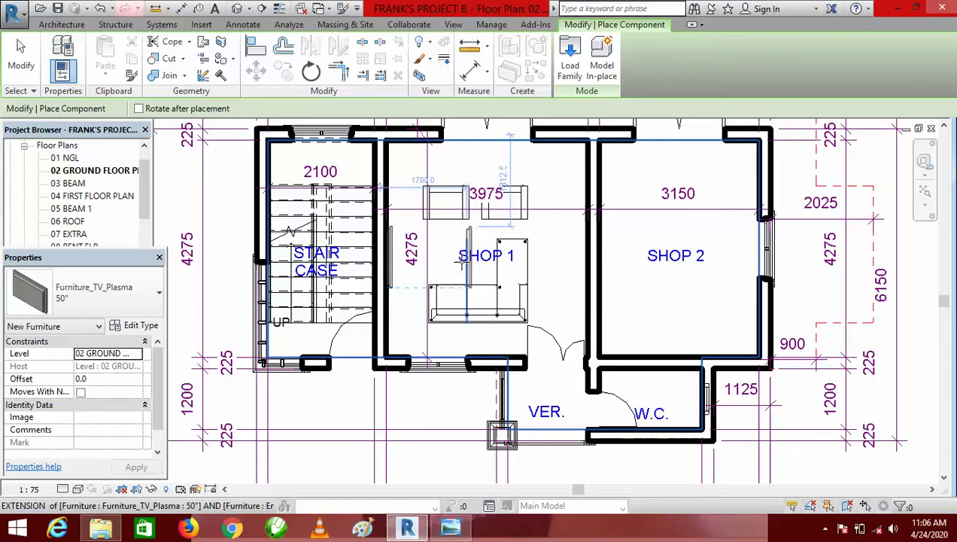
pyautogui.scroll(2, 419, 271)
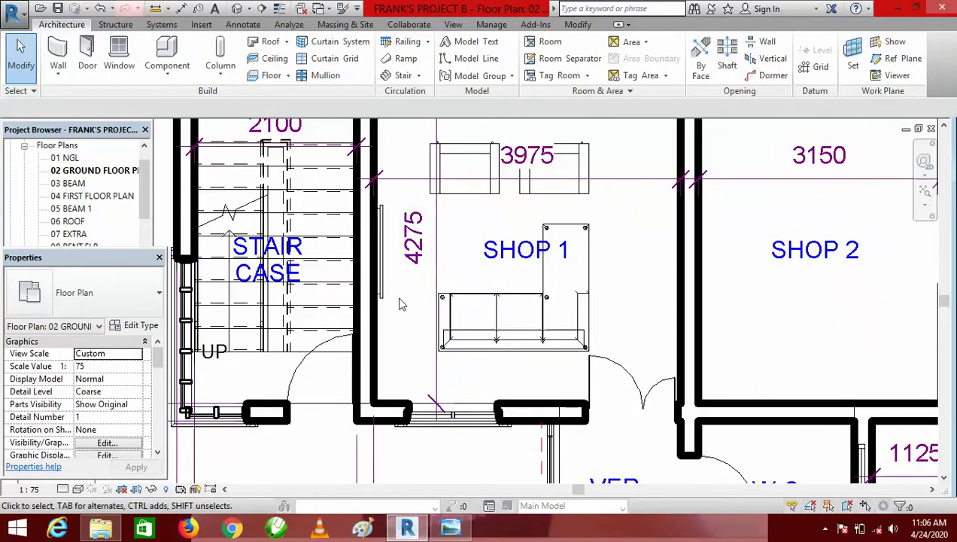
pyautogui.scroll(1, 391, 302)
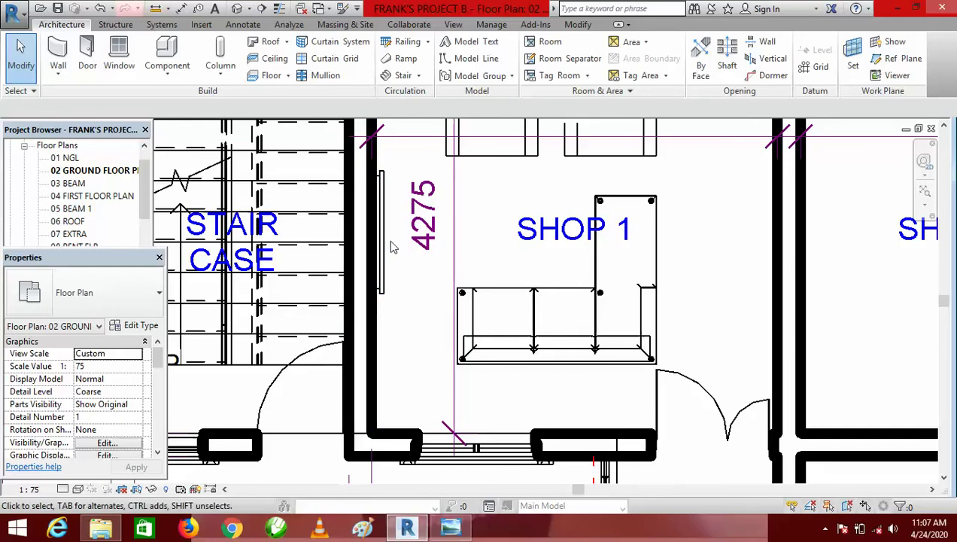
pyautogui.scroll(2, 384, 259)
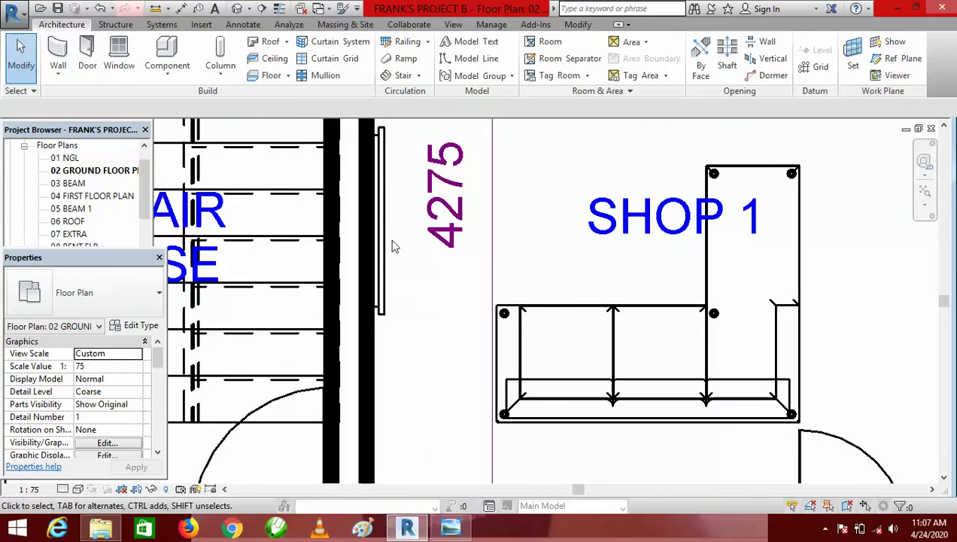
pyautogui.scroll(-2, 397, 280)
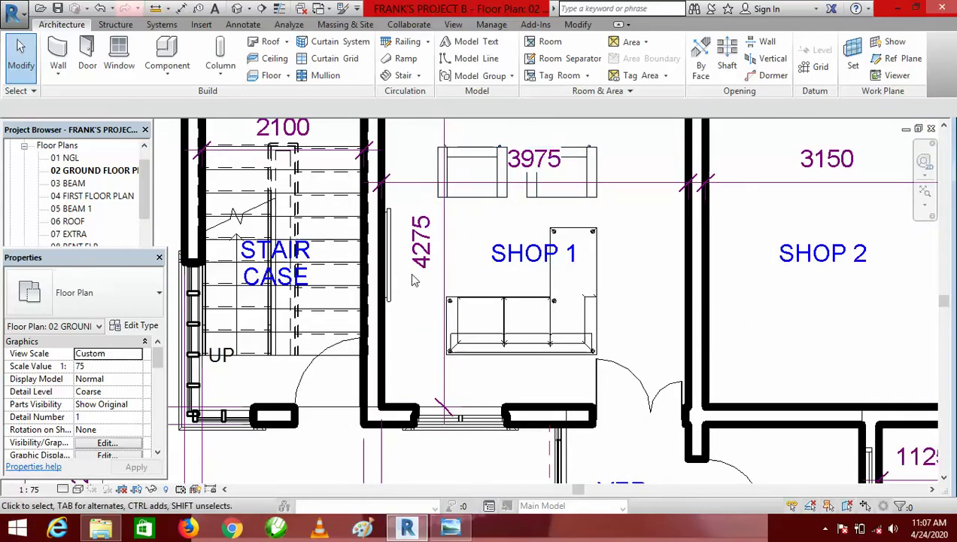
pyautogui.scroll(2, 401, 270)
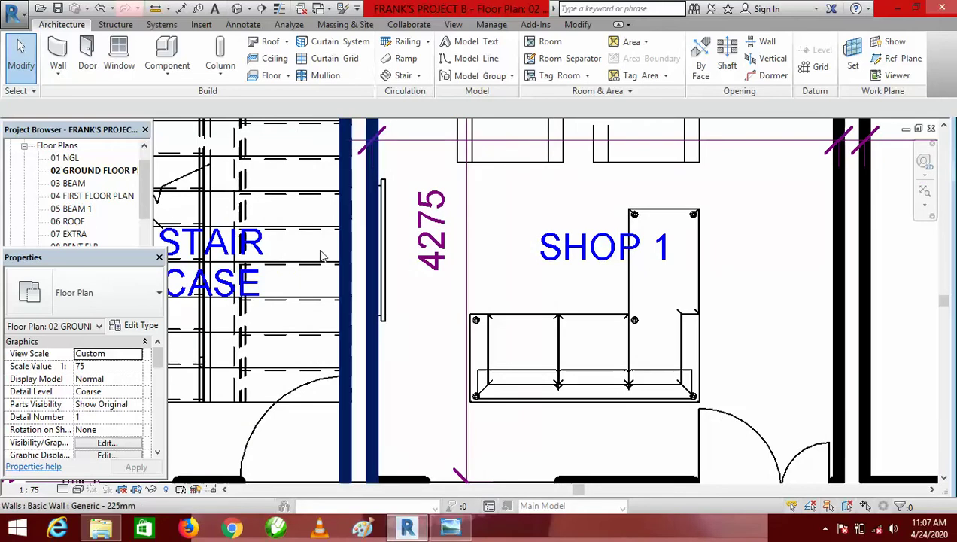
pyautogui.scroll(-2, 321, 256)
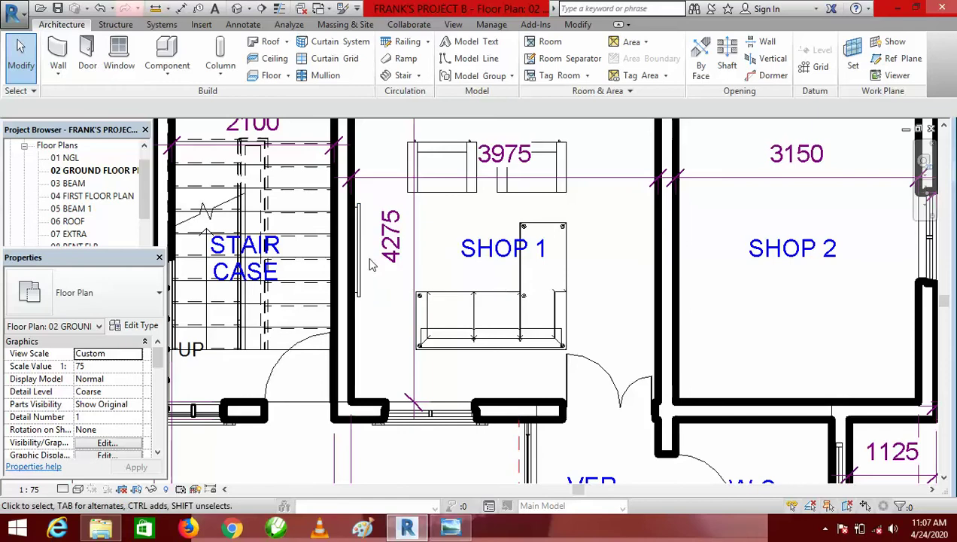
# - Start loading another component family and look through the table families in the Tables folder inside Furniture
pyautogui.click(167, 52)
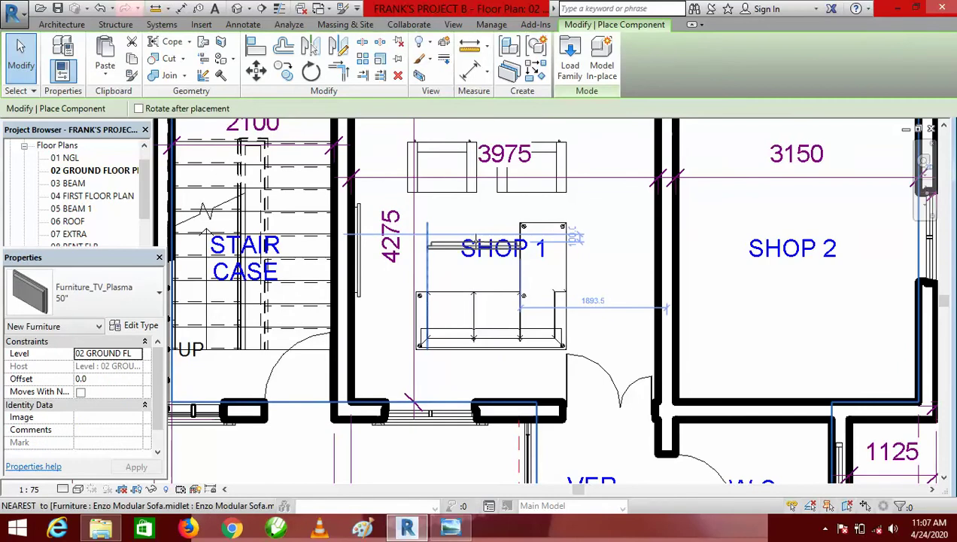
pyautogui.click(570, 66)
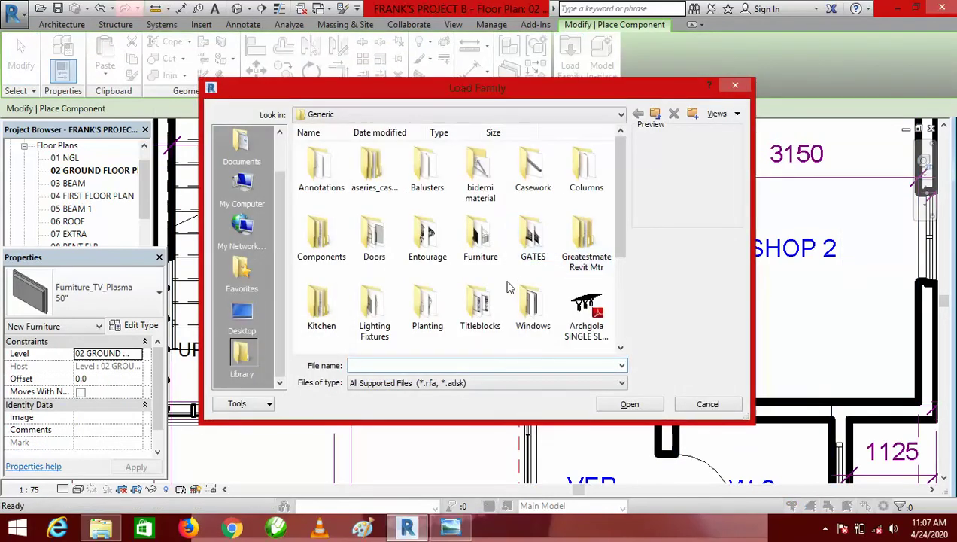
pyautogui.doubleClick(483, 237)
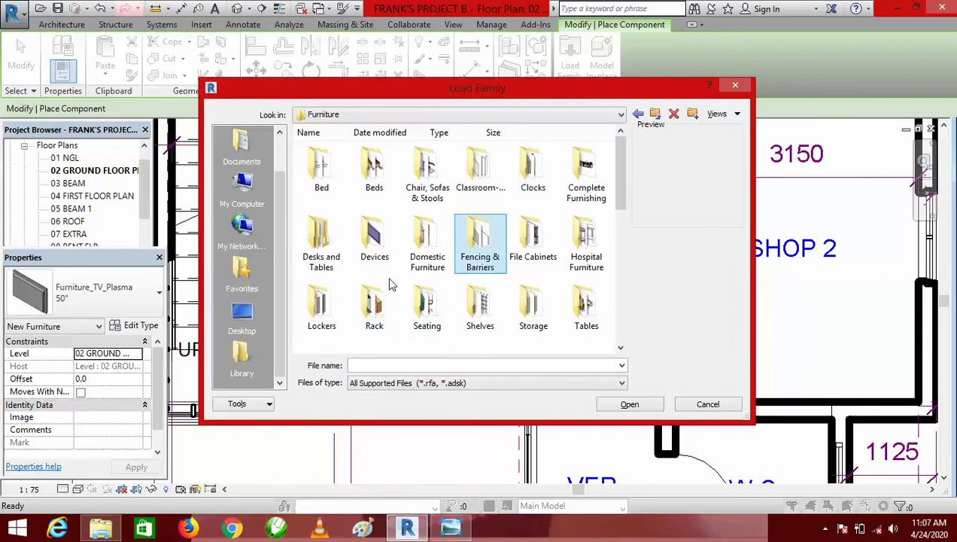
pyautogui.doubleClick(585, 305)
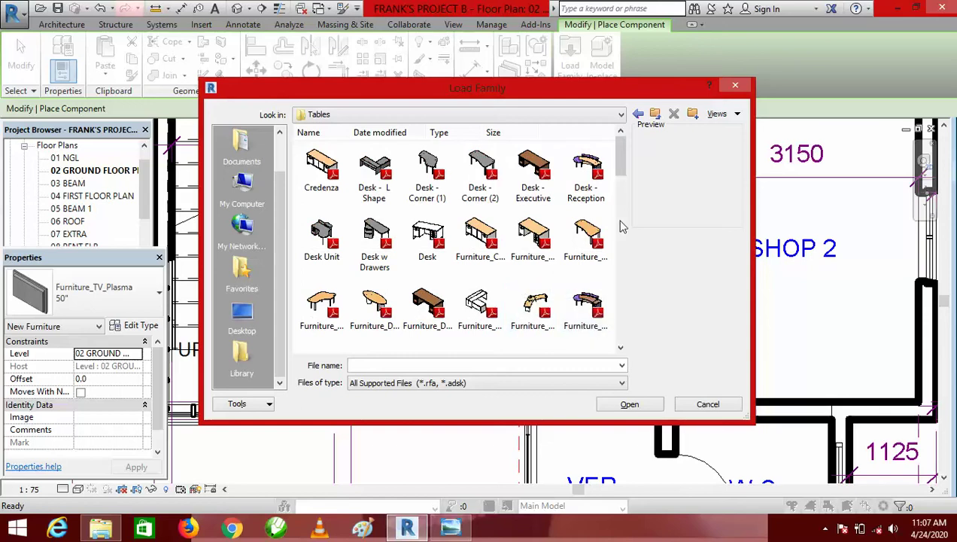
pyautogui.moveTo(620, 350); pyautogui.dragTo(621, 350)
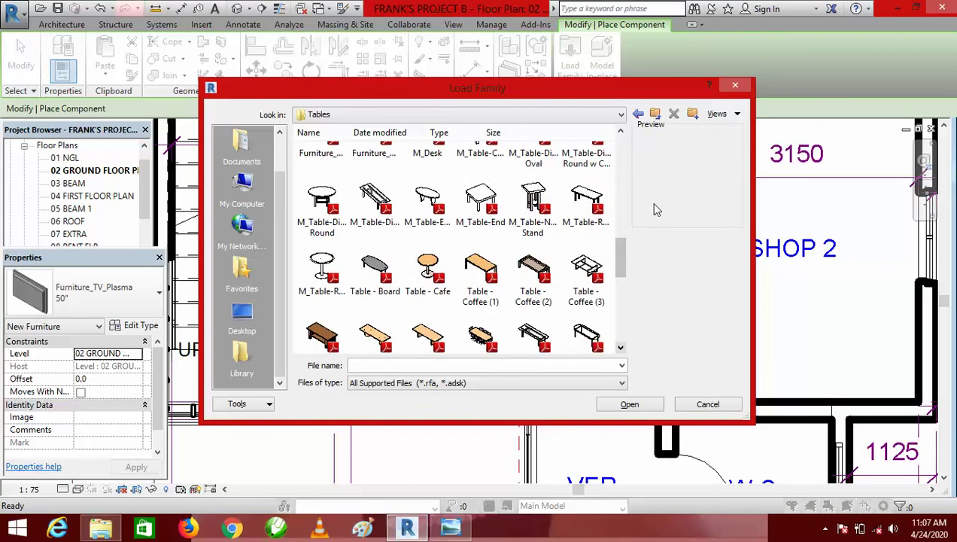
pyautogui.click(638, 115)
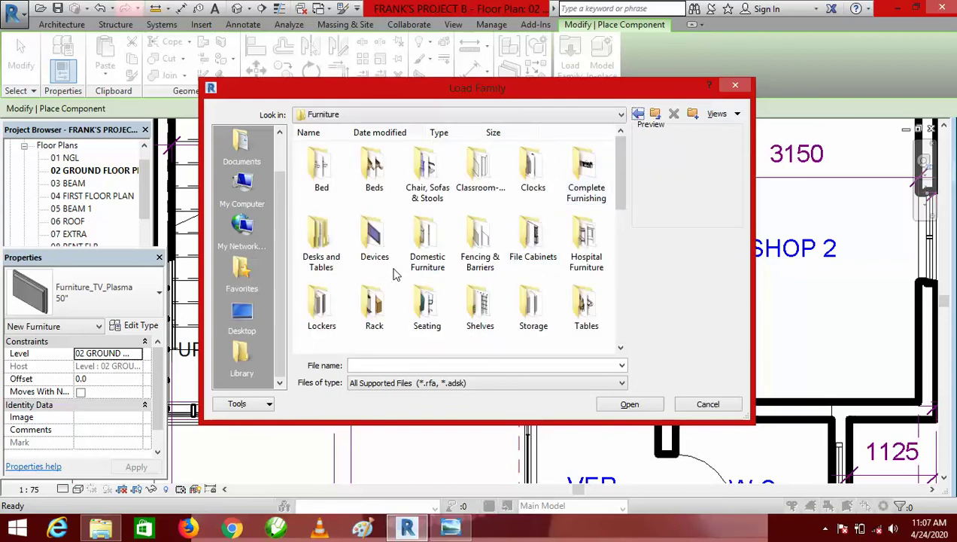
# - Look through the Desks and Tables subfolders of the Desks and Tables folder for a suitable furniture family
pyautogui.doubleClick(325, 239)
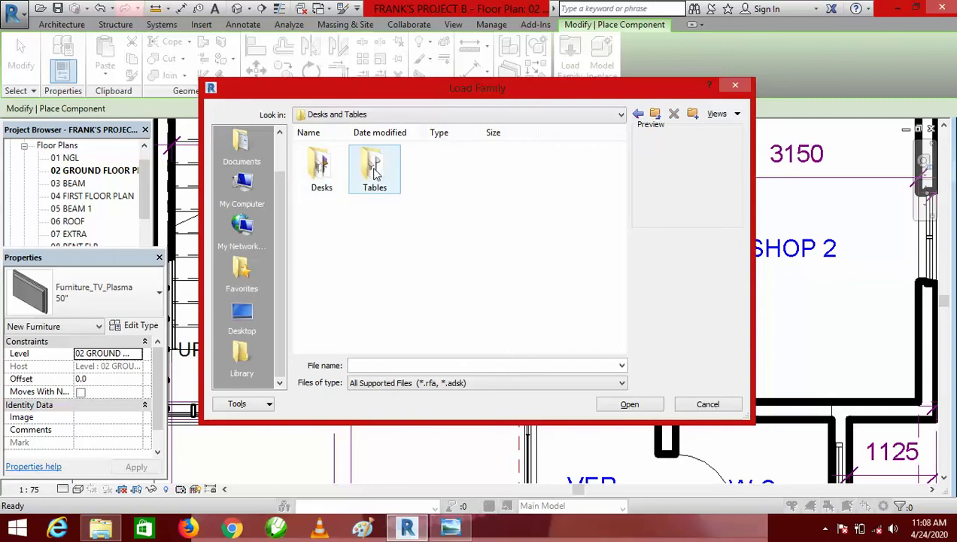
pyautogui.doubleClick(324, 168)
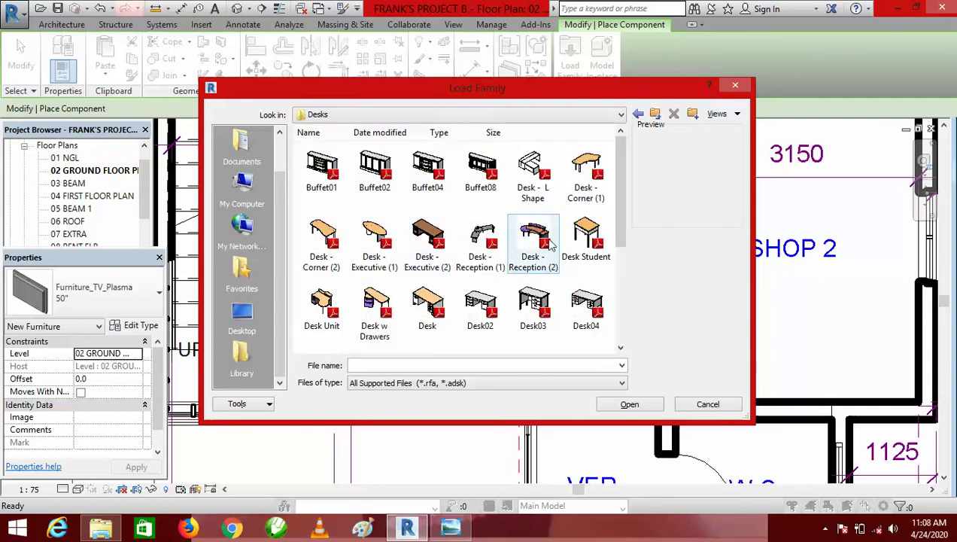
pyautogui.scroll(-3, 622, 217)
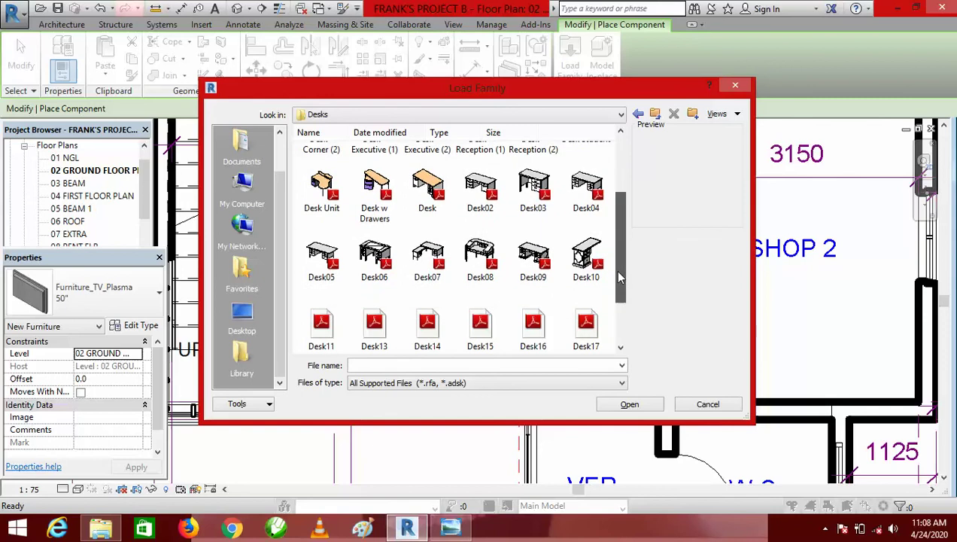
pyautogui.click(638, 116)
pyautogui.doubleClick(376, 175)
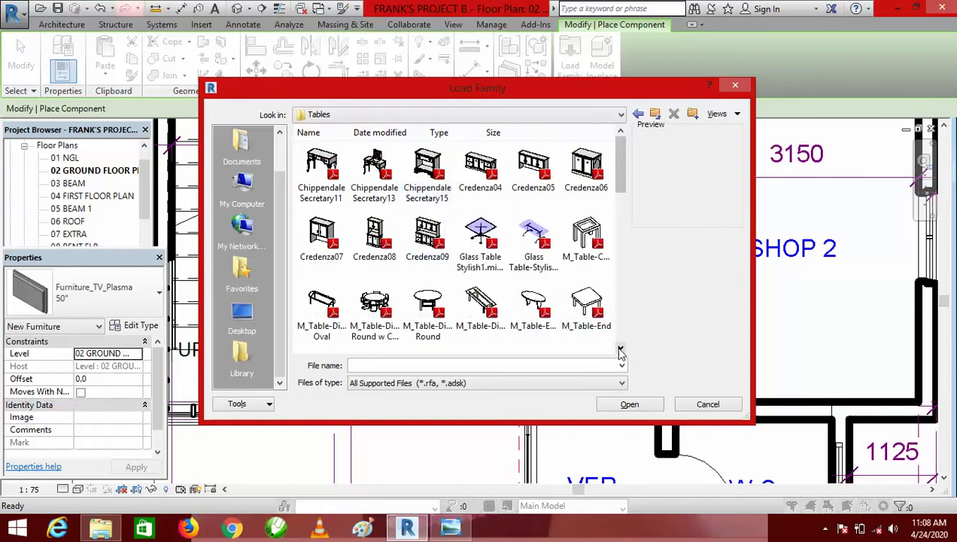
pyautogui.scroll(-5, 621, 352)
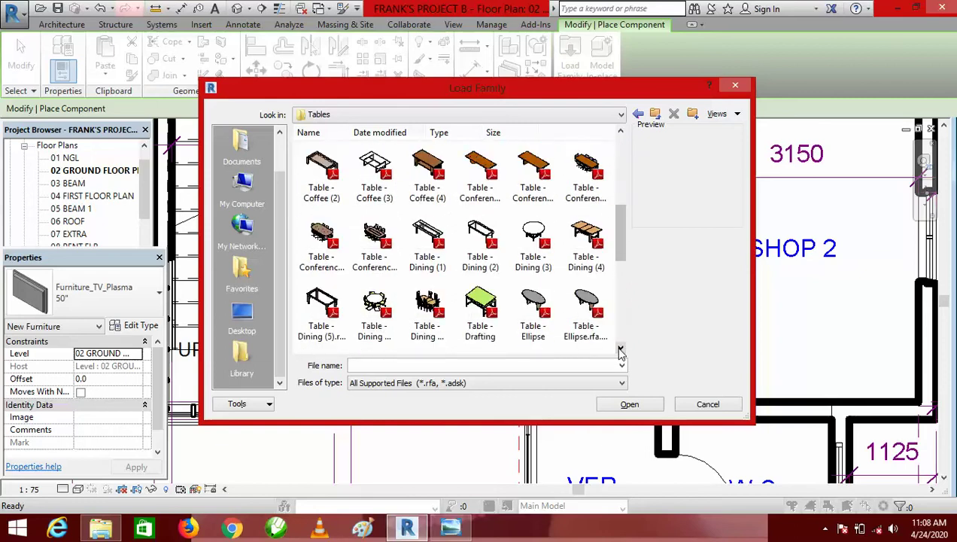
pyautogui.scroll(-4, 621, 351)
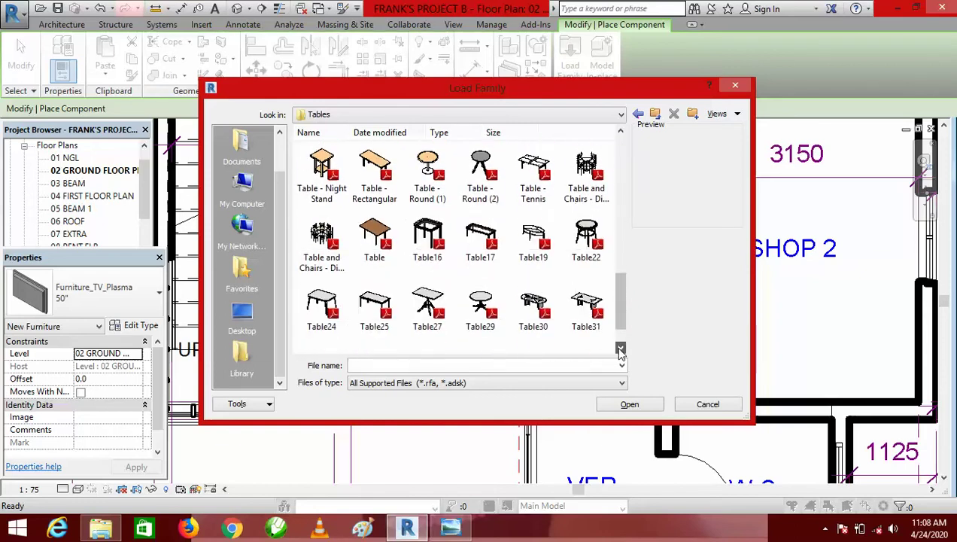
# - Load the Locker02 component family from the Lockers folder inside Furniture
pyautogui.click(637, 115)
pyautogui.click(637, 114)
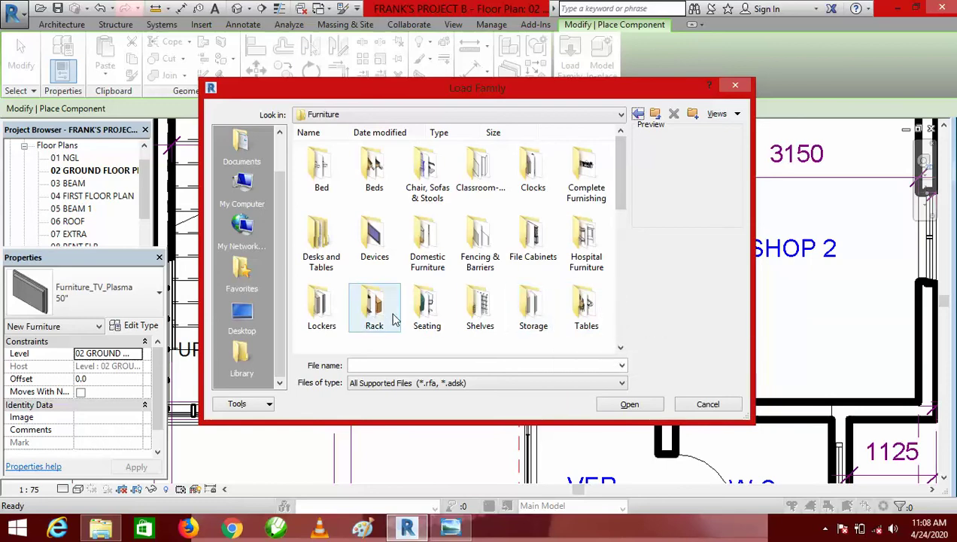
pyautogui.doubleClick(324, 308)
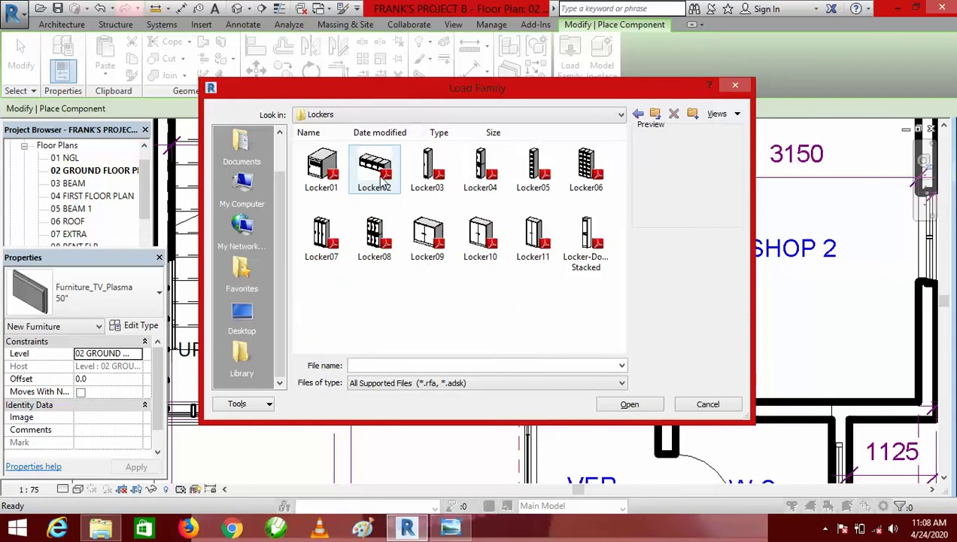
pyautogui.doubleClick(375, 170)
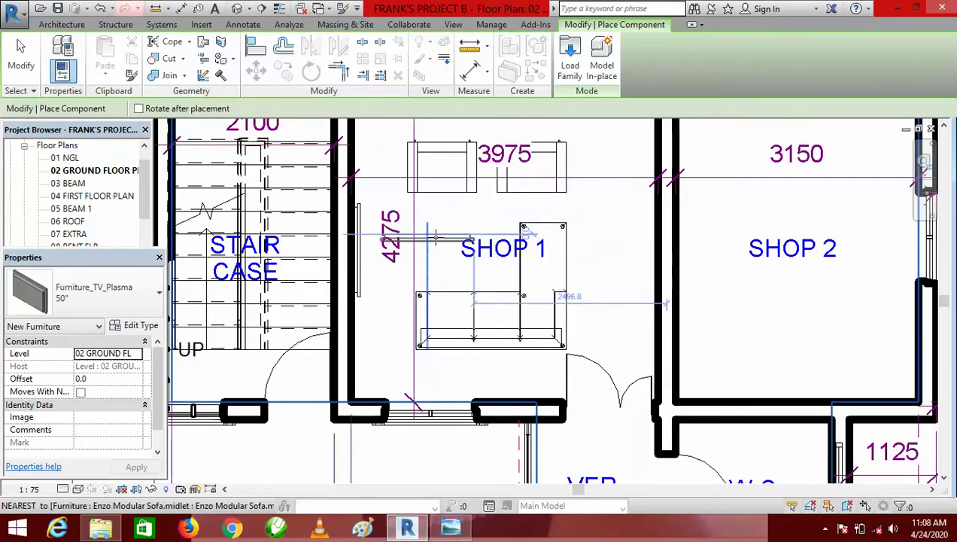
pyautogui.scroll(3, 469, 228)
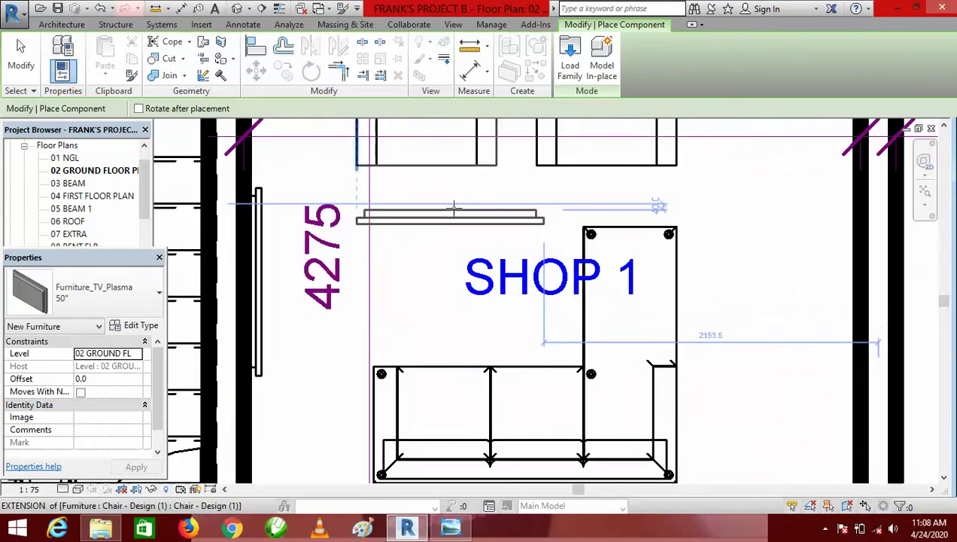
pyautogui.scroll(-1, 472, 231)
pyautogui.scroll(-2, 473, 232)
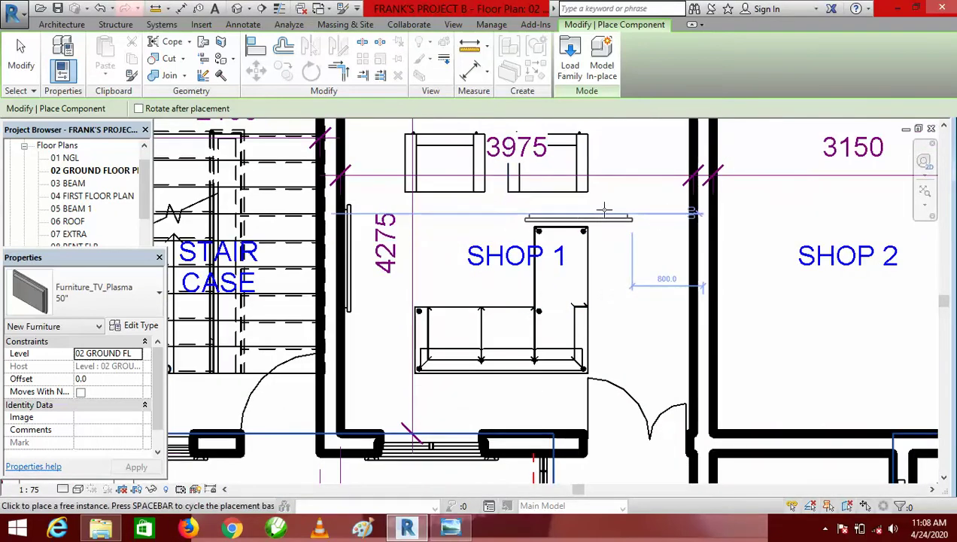
pyautogui.scroll(-1, 593, 225)
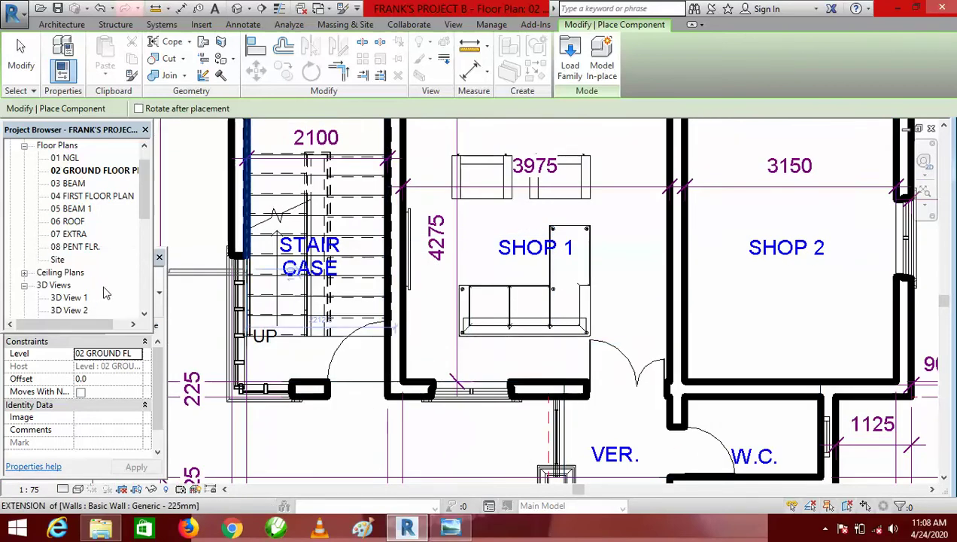
# - Change the component type being placed from the plasma TV to the loaded Locker02 family
pyautogui.click(150, 302)
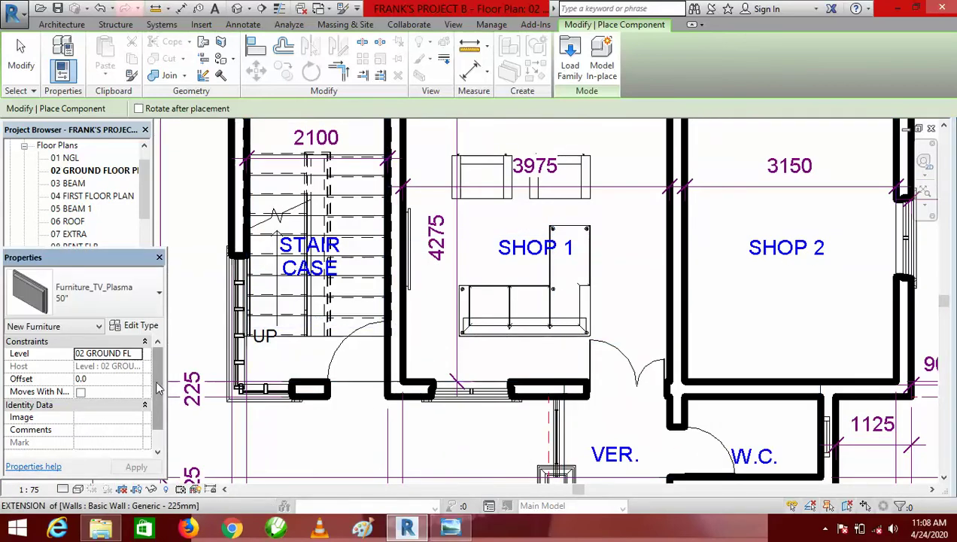
pyautogui.click(159, 299)
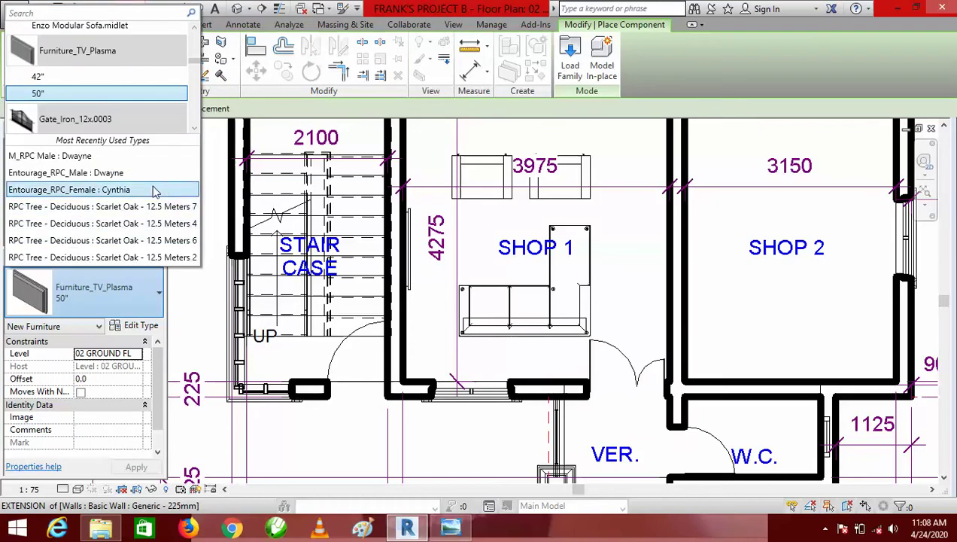
pyautogui.click(195, 130)
pyautogui.click(195, 129)
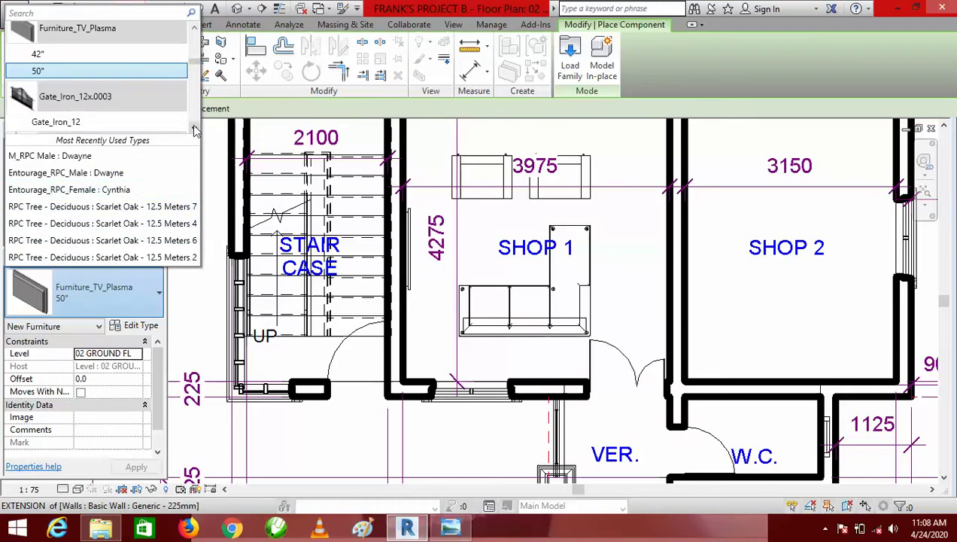
pyautogui.click(194, 129)
pyautogui.click(194, 129)
pyautogui.click(194, 129)
pyautogui.click(194, 129)
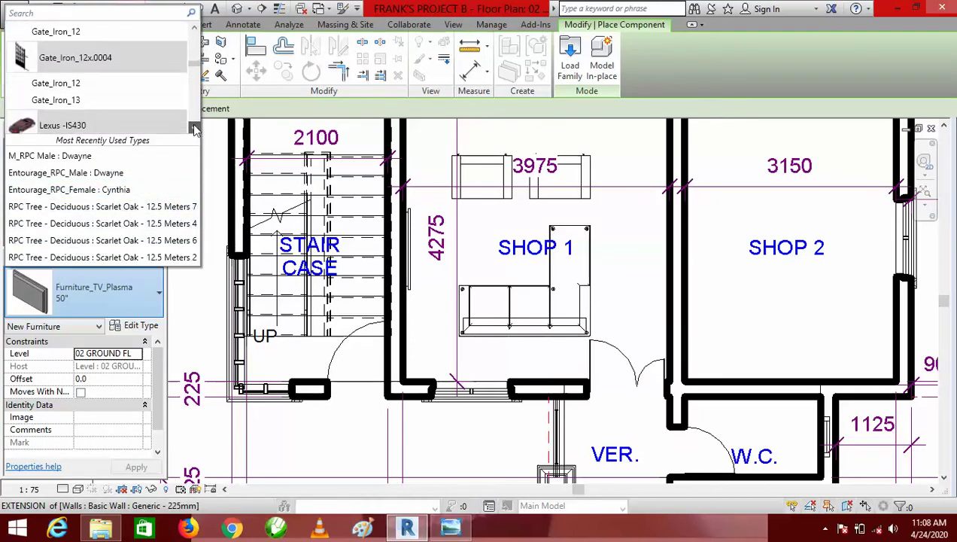
pyautogui.click(194, 129)
pyautogui.click(194, 130)
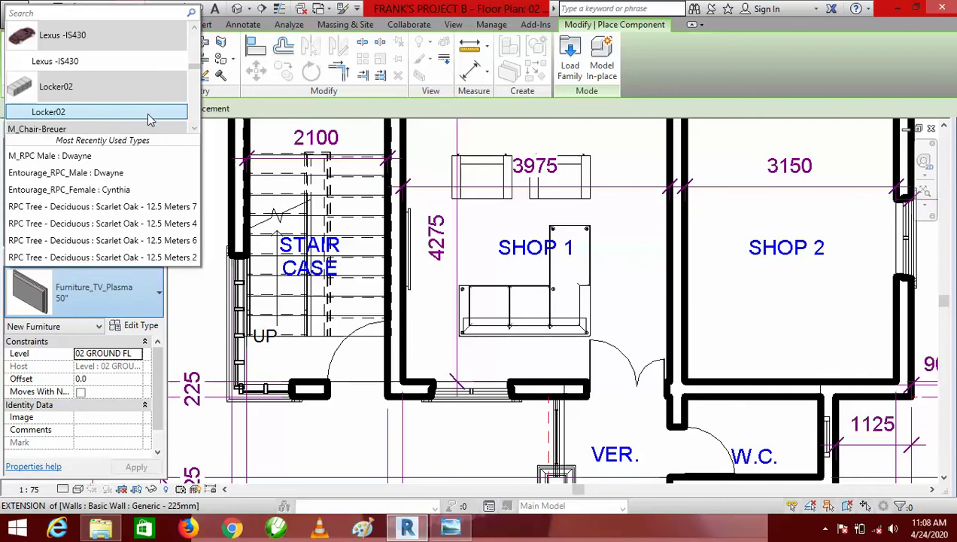
pyautogui.click(194, 129)
pyautogui.click(194, 130)
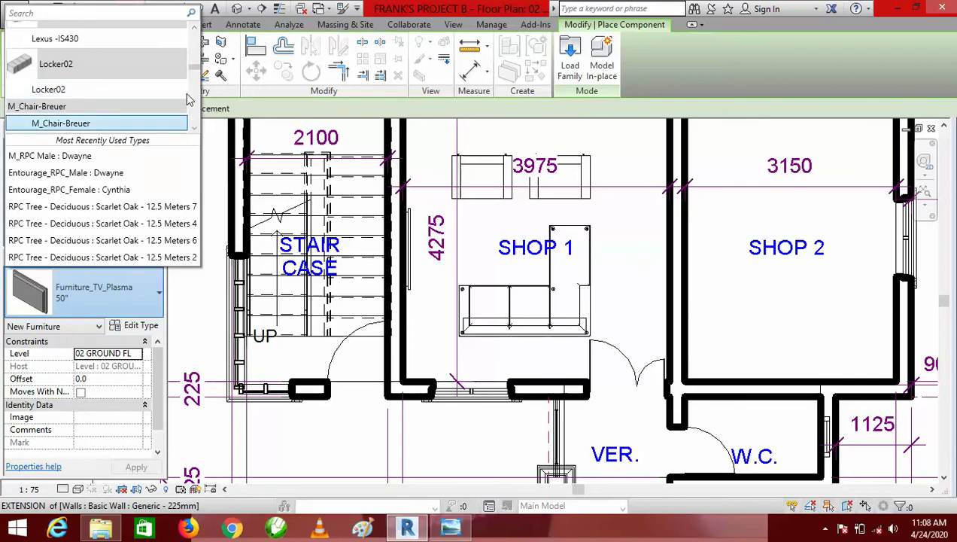
pyautogui.moveTo(98, 97)
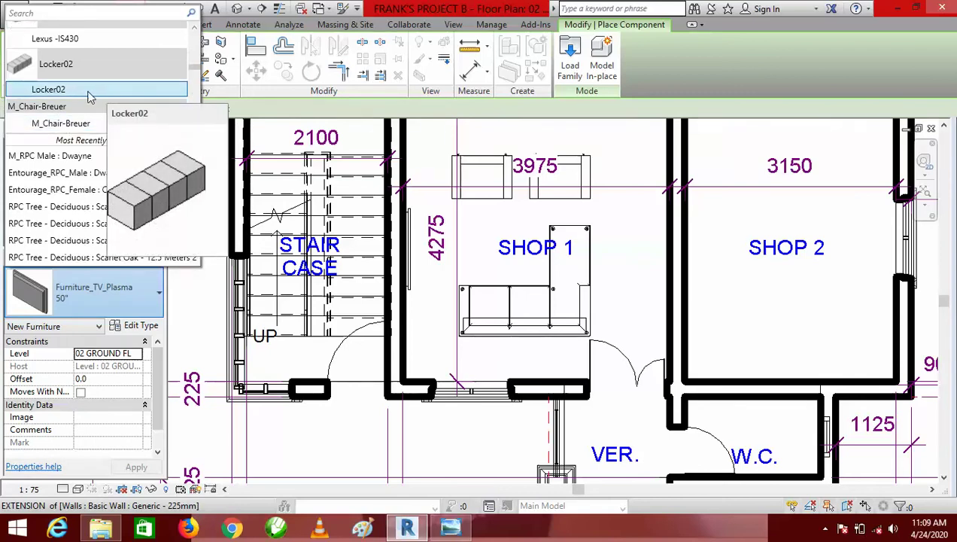
pyautogui.click(88, 91)
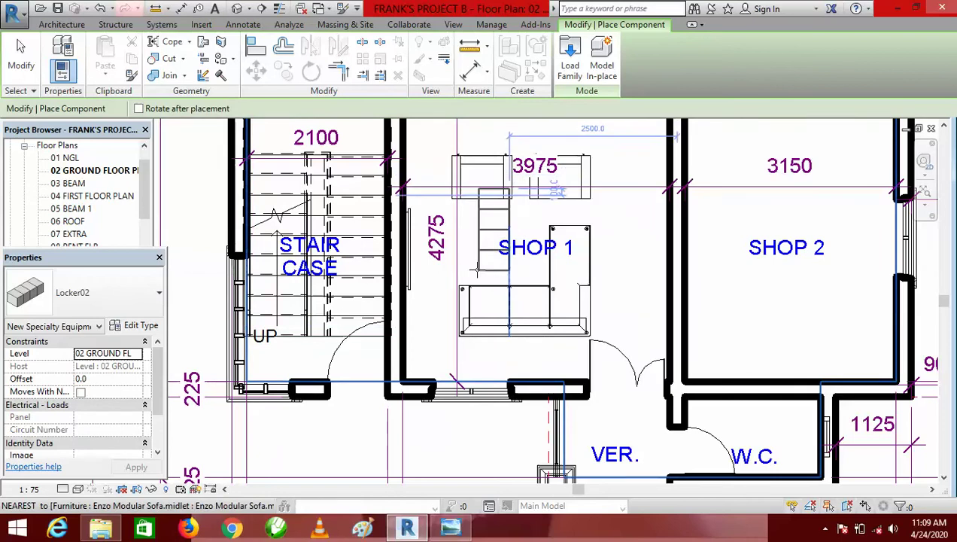
# - Place the Locker02 unit in SHOP 1 with one end against the modular sofa's front edge, near its outer corner, and end the placement
pyautogui.scroll(3, 465, 271)
pyautogui.scroll(-3, 452, 277)
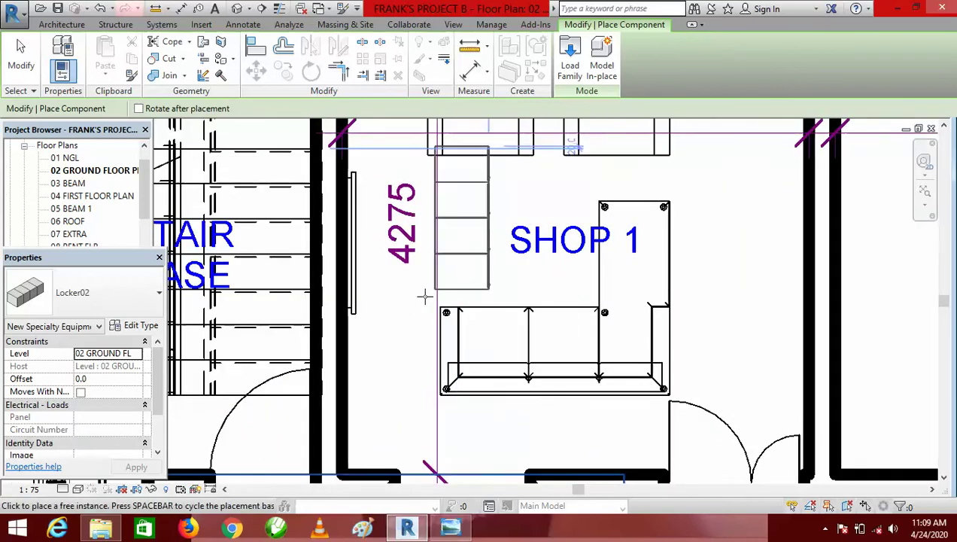
pyautogui.scroll(-2, 432, 299)
pyautogui.scroll(2, 416, 295)
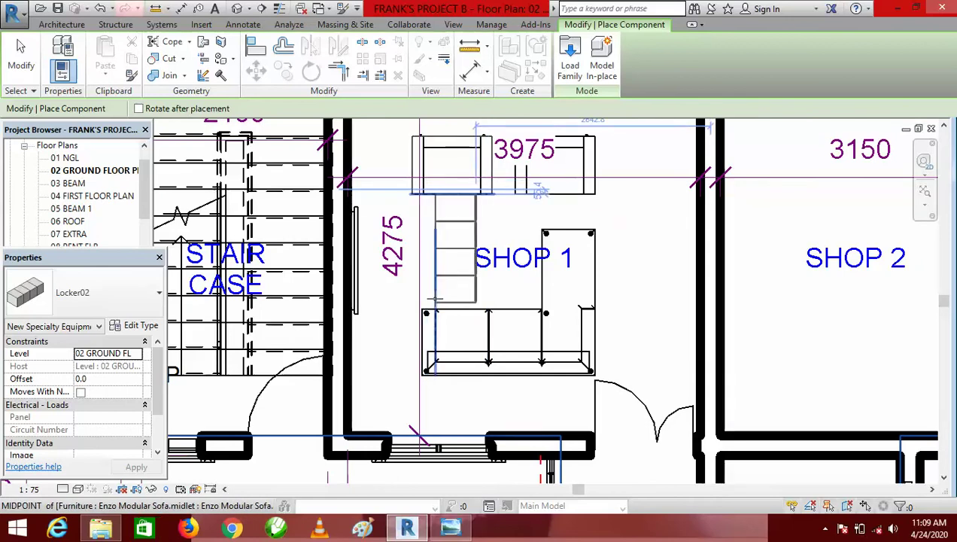
pyautogui.scroll(1, 423, 300)
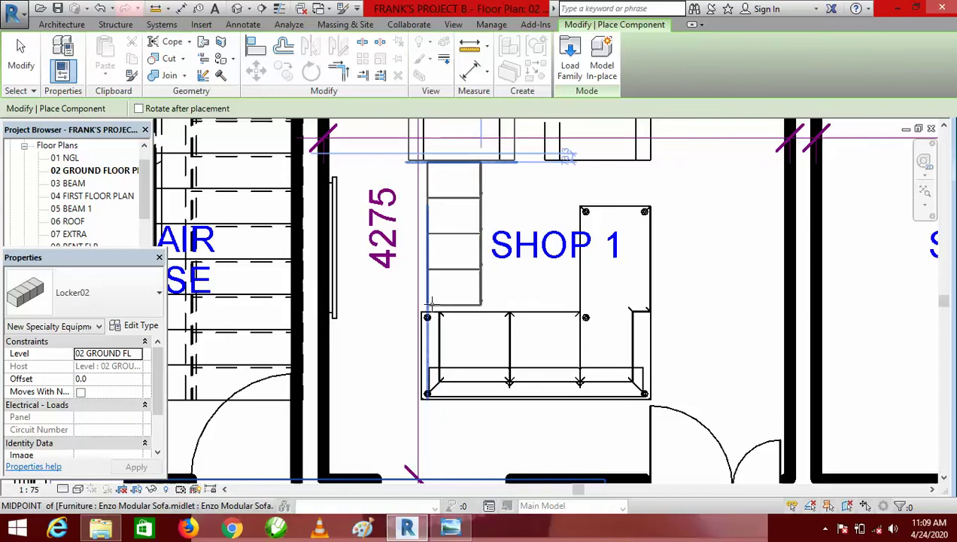
pyautogui.scroll(3, 432, 303)
pyautogui.scroll(2, 432, 303)
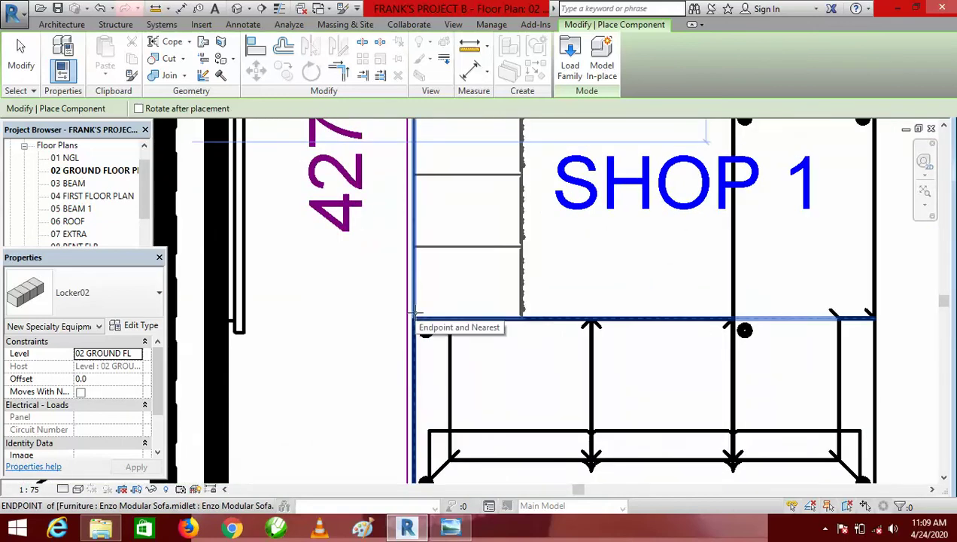
pyautogui.scroll(-4, 418, 308)
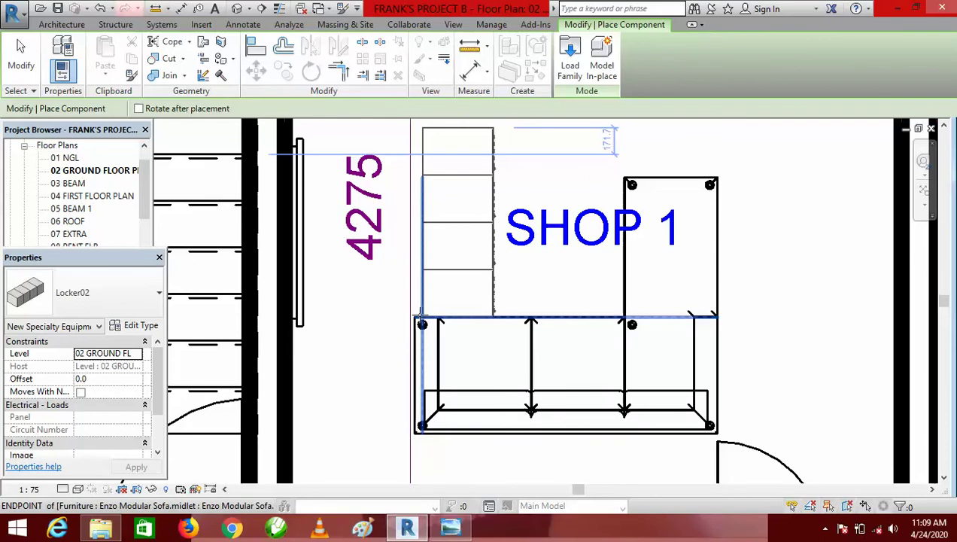
pyautogui.click(420, 316)
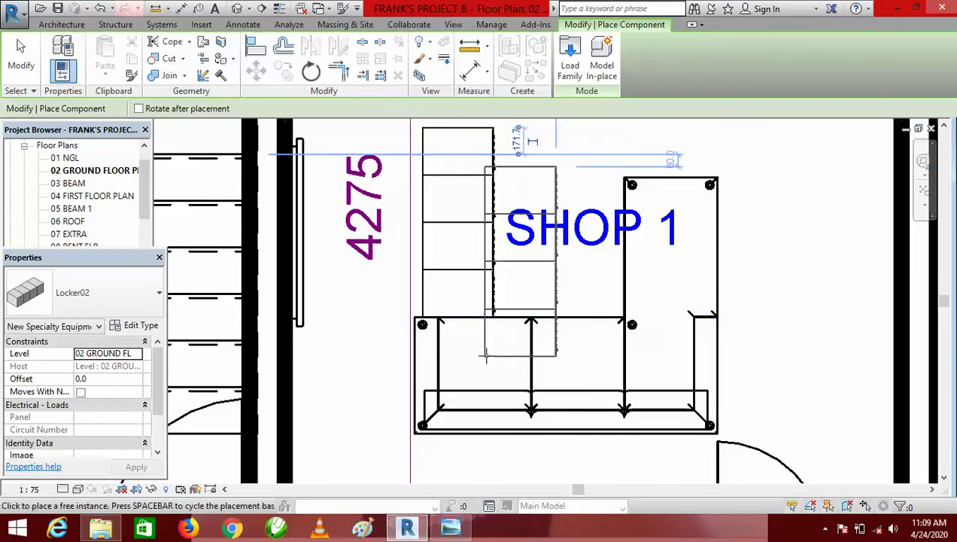
pyautogui.press('Escape')
pyautogui.press('Escape')
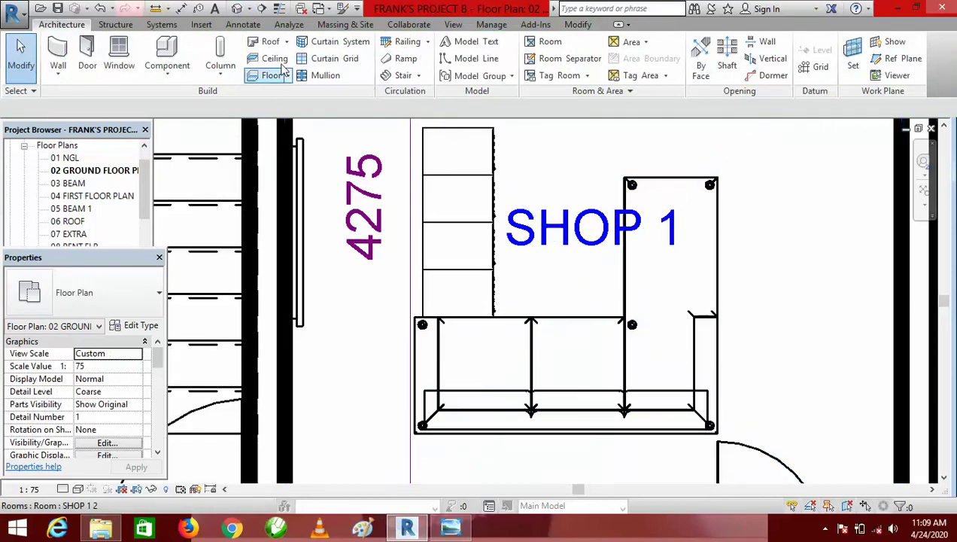
pyautogui.click(249, 11)
pyautogui.click(259, 43)
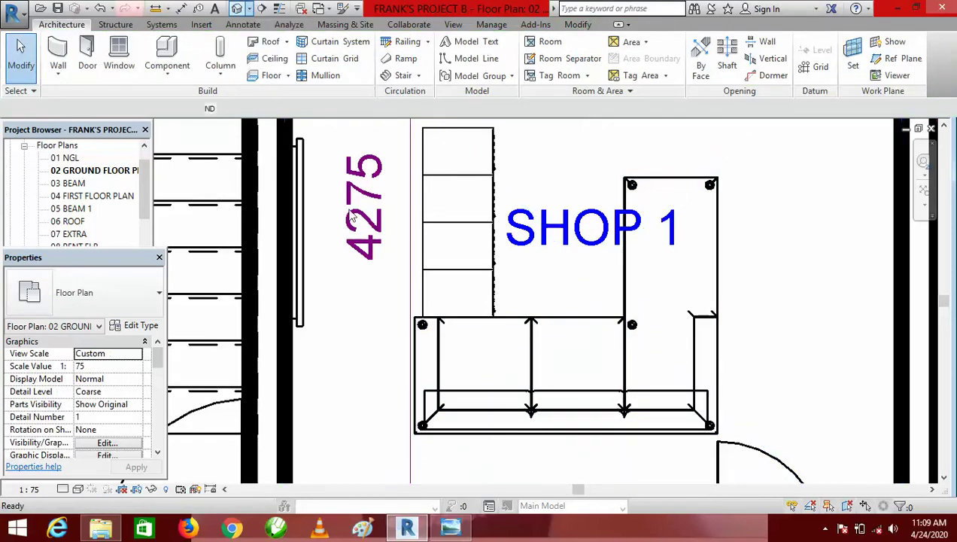
pyautogui.scroll(-3, 391, 309)
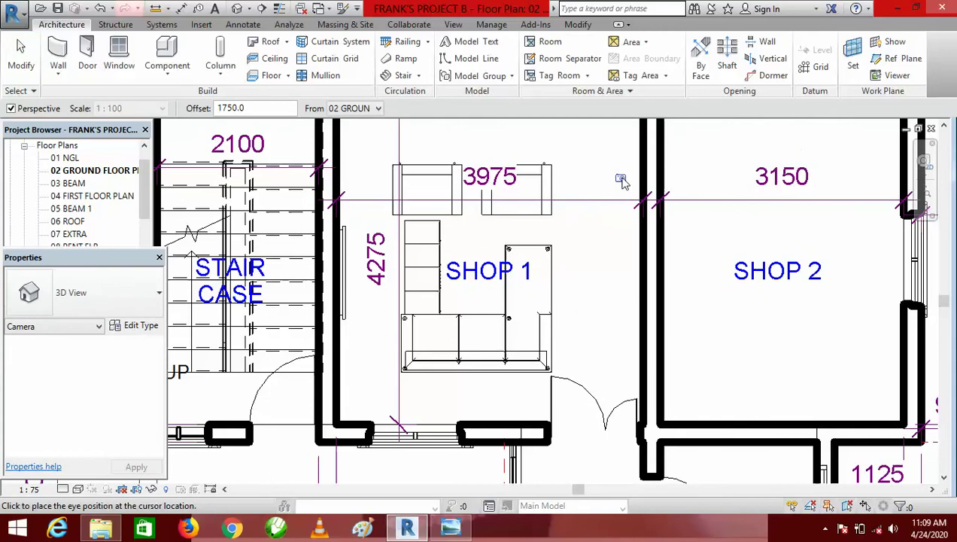
pyautogui.press('Escape')
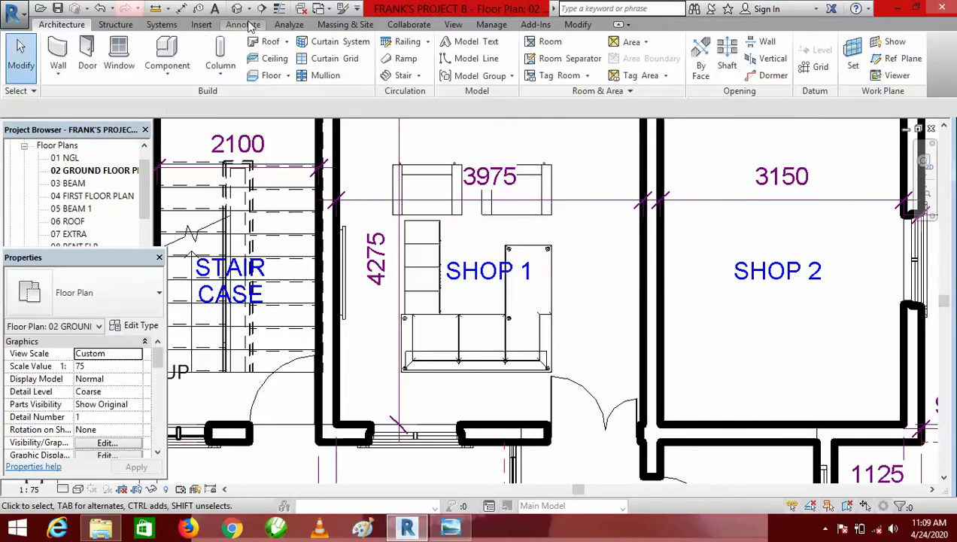
pyautogui.click(251, 12)
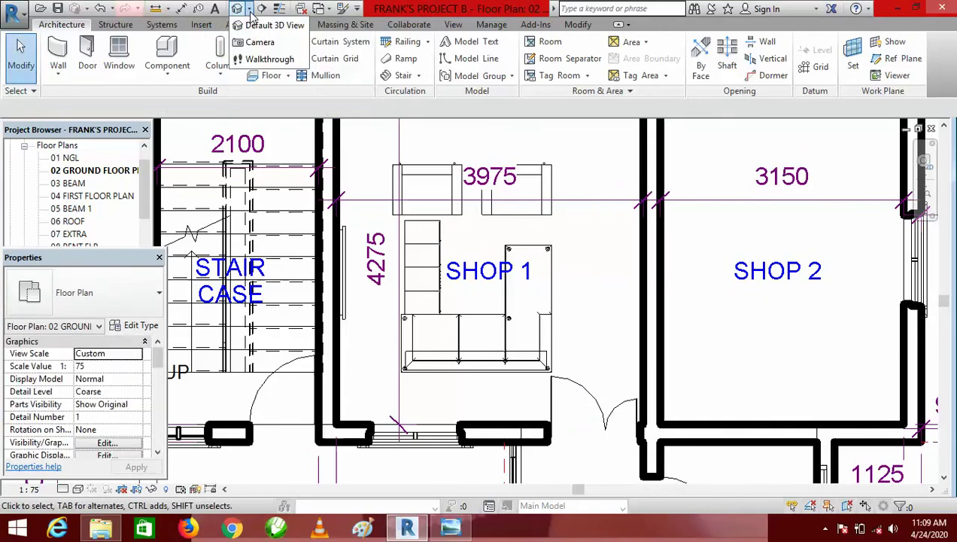
pyautogui.click(259, 43)
pyautogui.press('Escape')
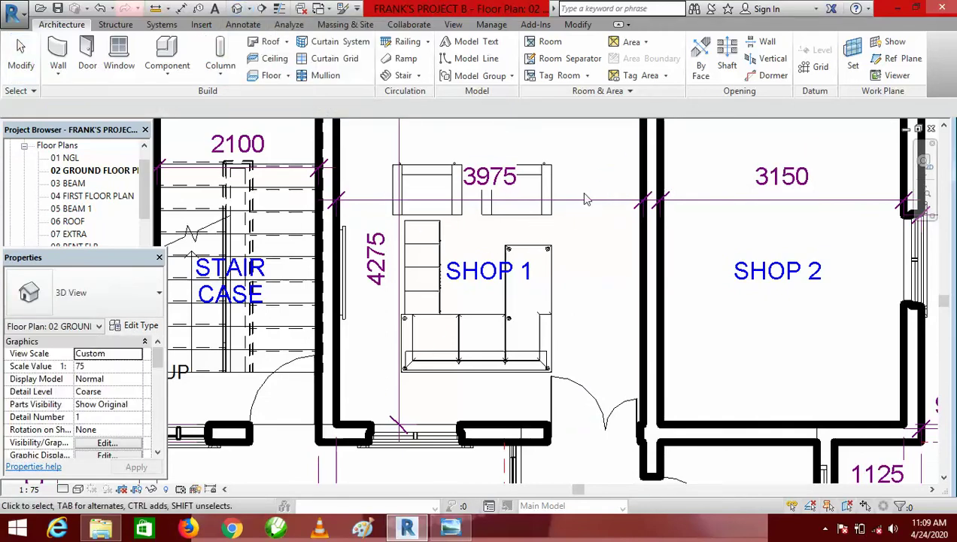
# - Create a perspective camera view inside SHOP 1, looking diagonally from the SHOP 2 side across the furniture towards the TV wall
pyautogui.click(251, 12)
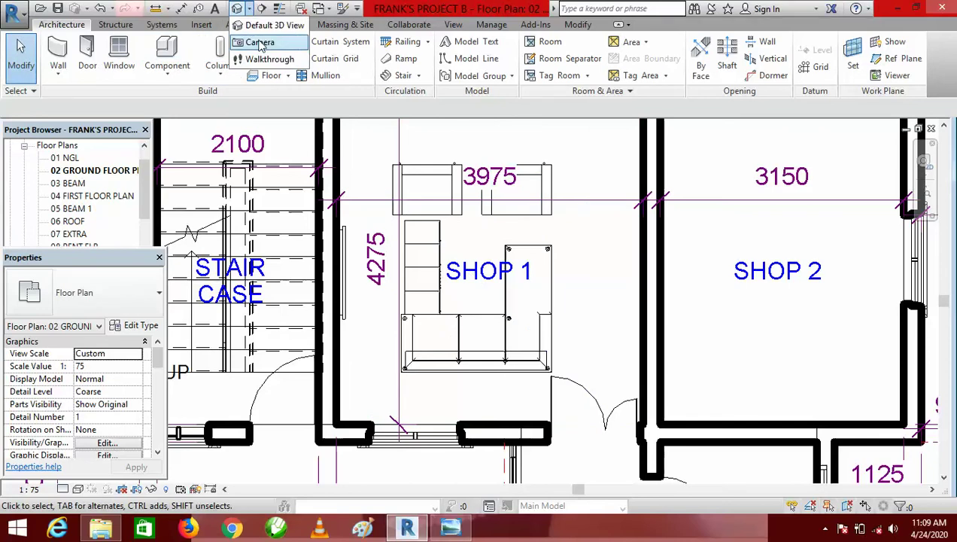
pyautogui.click(260, 44)
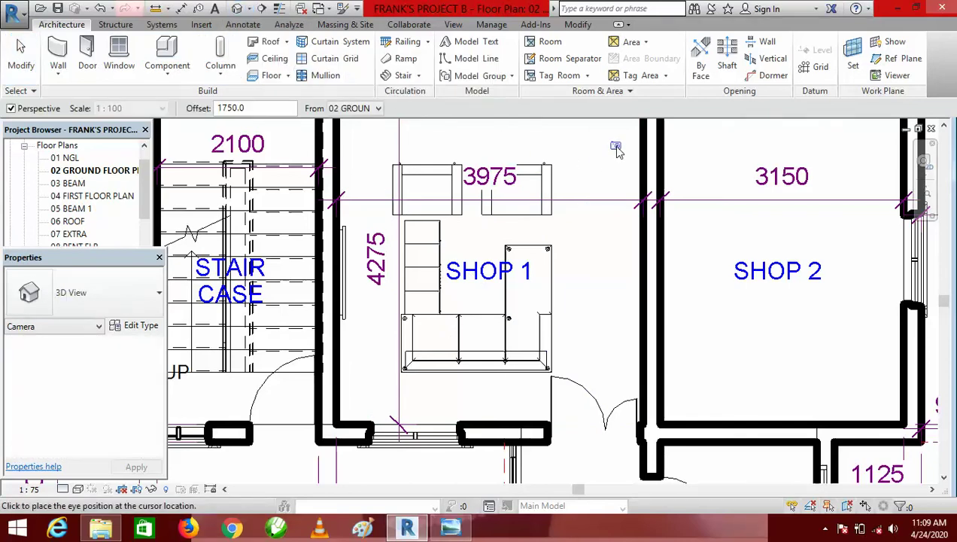
pyautogui.click(426, 299)
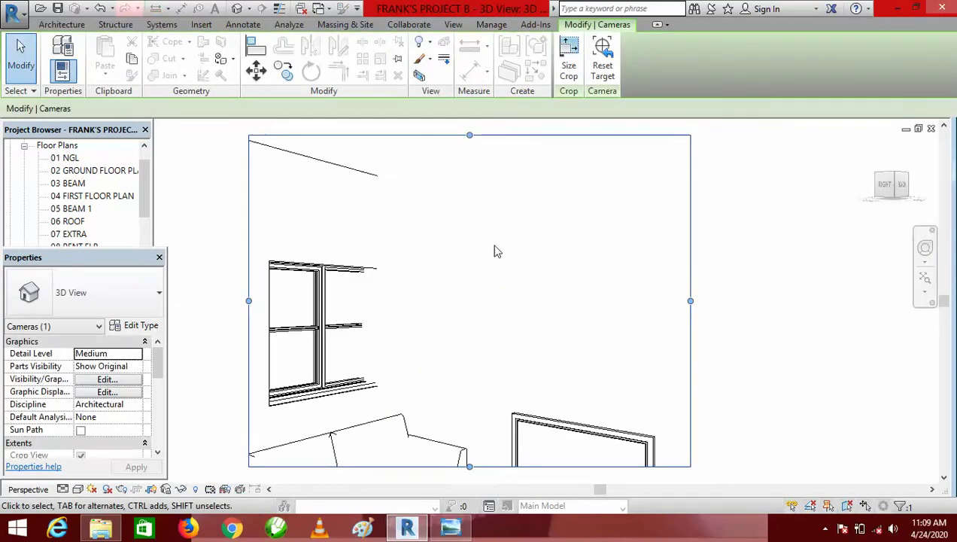
# - Enlarge the camera view's crop region downwards and on both sides to take in the sofa, locker, TV and armchairs
pyautogui.scroll(-4, 496, 251)
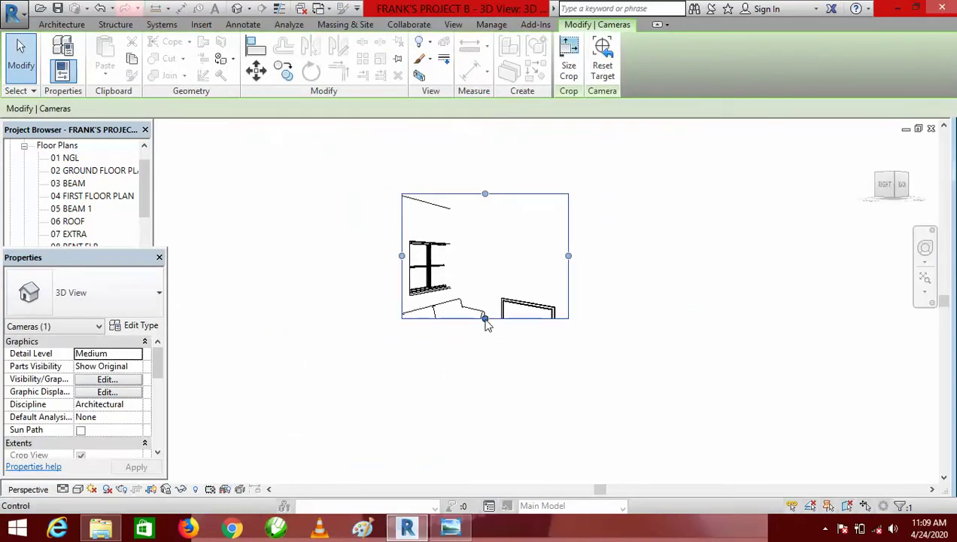
pyautogui.moveTo(486, 319); pyautogui.dragTo(485, 395)
pyautogui.moveTo(568, 294); pyautogui.dragTo(624, 295)
pyautogui.scroll(3, 503, 385)
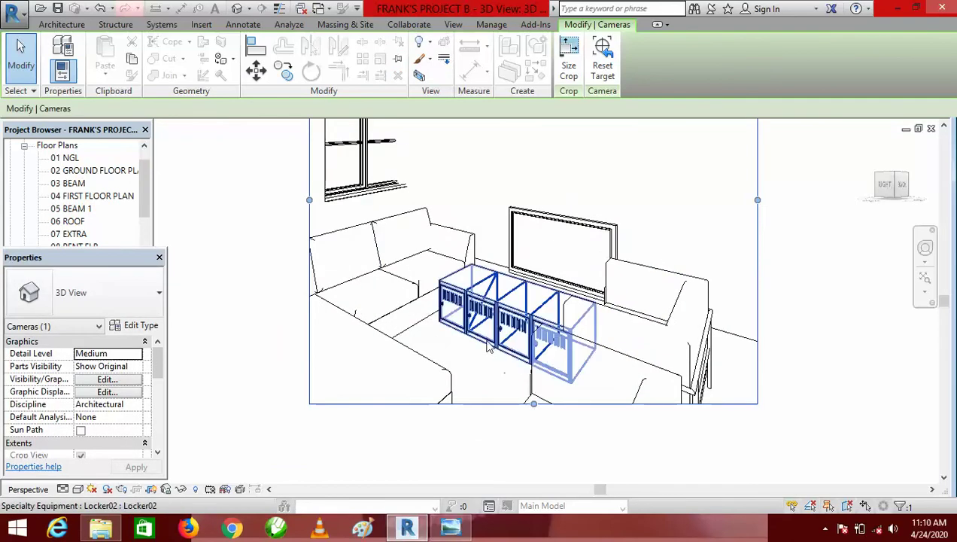
pyautogui.scroll(2, 488, 345)
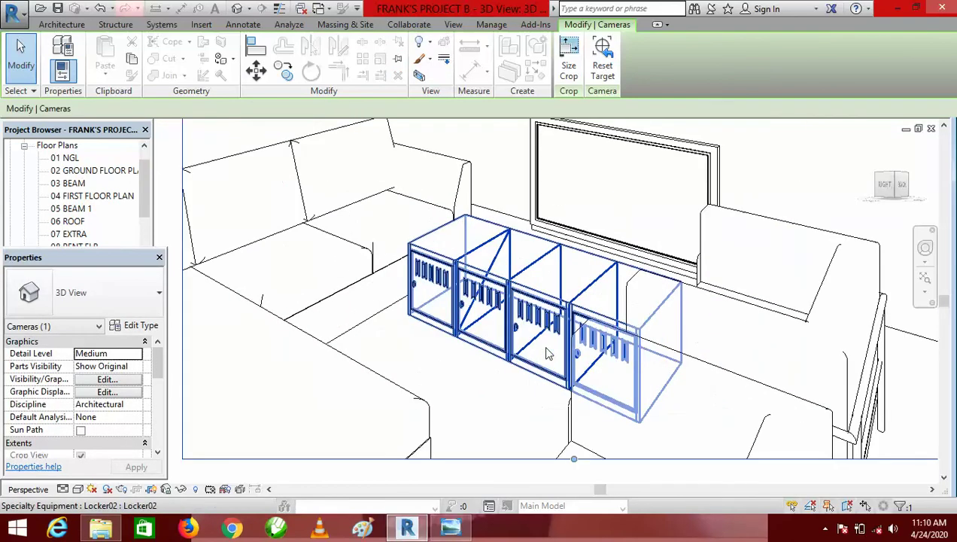
pyautogui.scroll(-2, 538, 299)
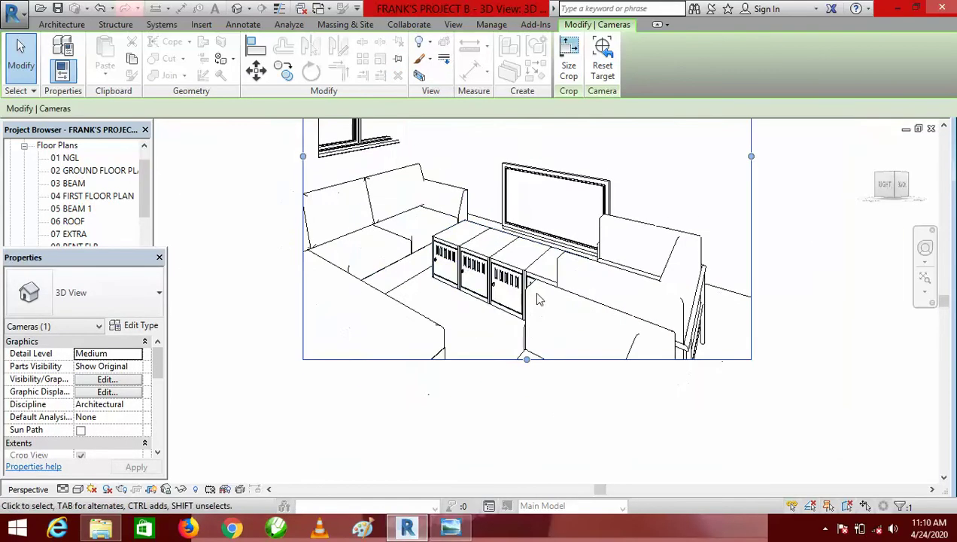
pyautogui.scroll(-4, 538, 299)
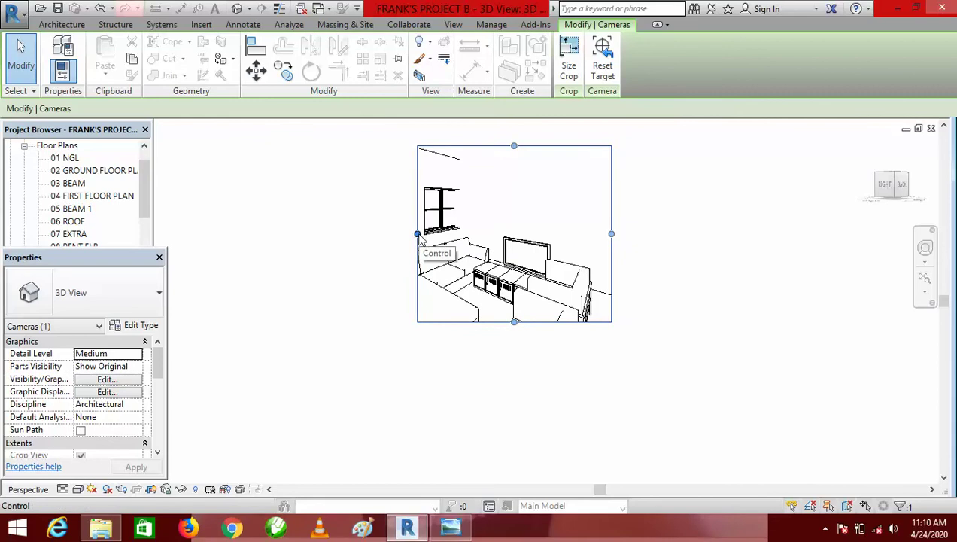
pyautogui.moveTo(417, 234); pyautogui.dragTo(366, 234)
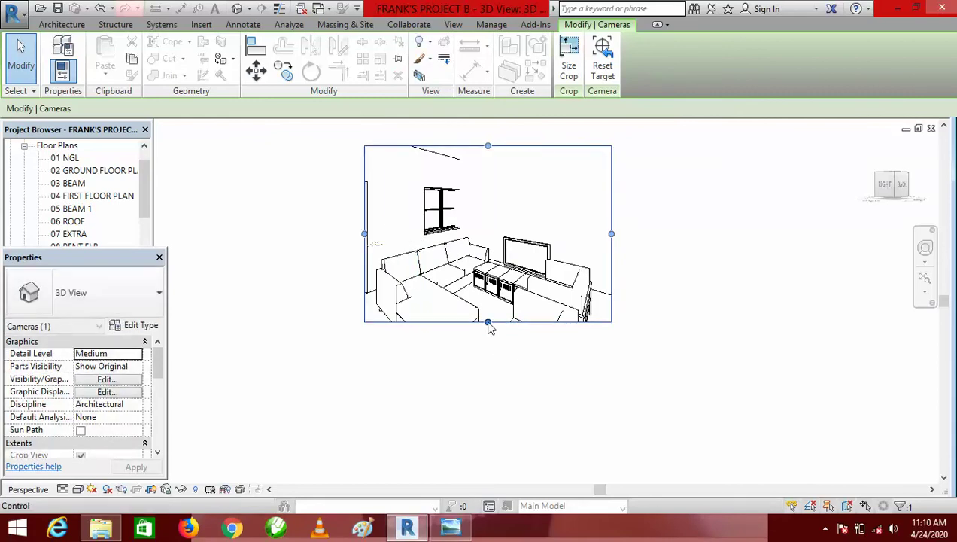
pyautogui.moveTo(487, 324); pyautogui.dragTo(487, 370)
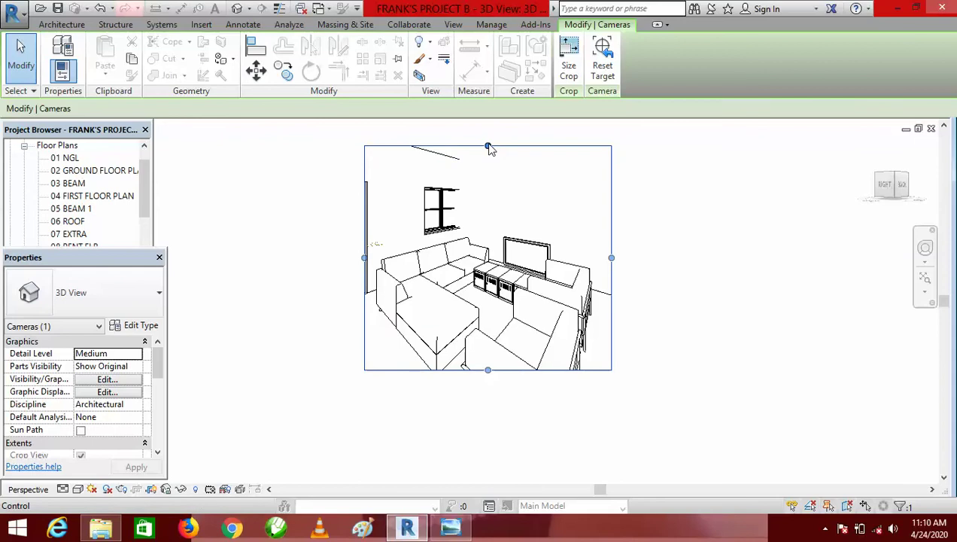
# - Set the camera view's visual style to Realistic and examine the furniture around the locker and plasma TV up close
pyautogui.scroll(2, 513, 212)
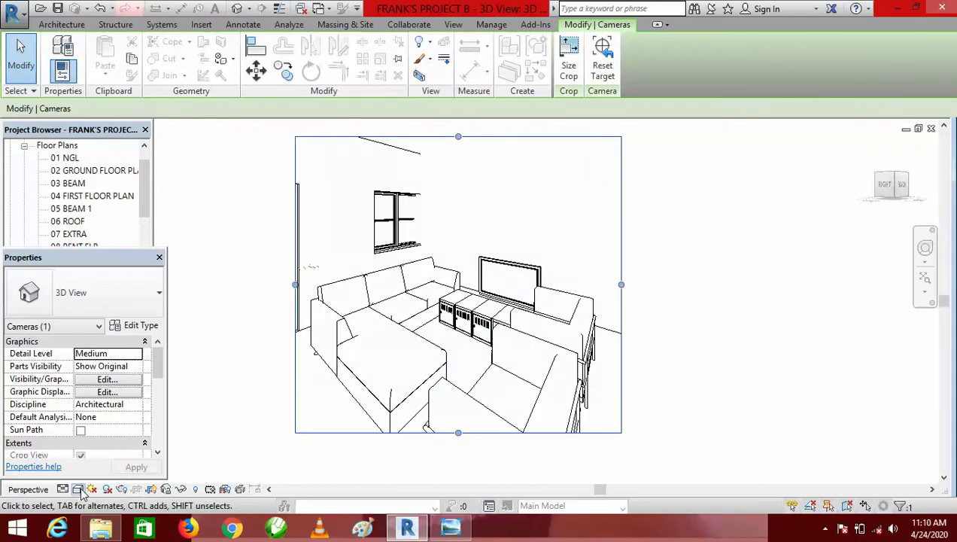
pyautogui.click(78, 489)
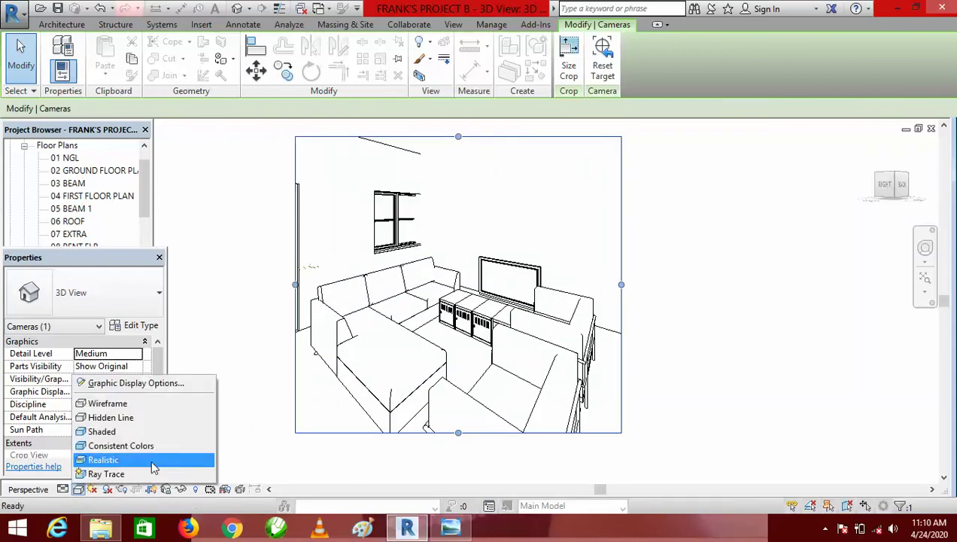
pyautogui.click(194, 465)
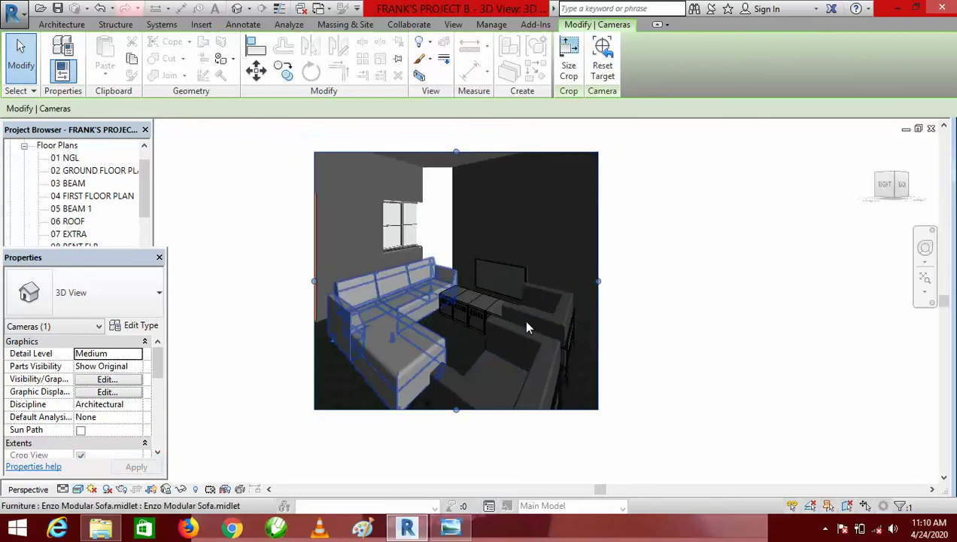
pyautogui.scroll(2, 593, 267)
pyautogui.scroll(-1, 645, 295)
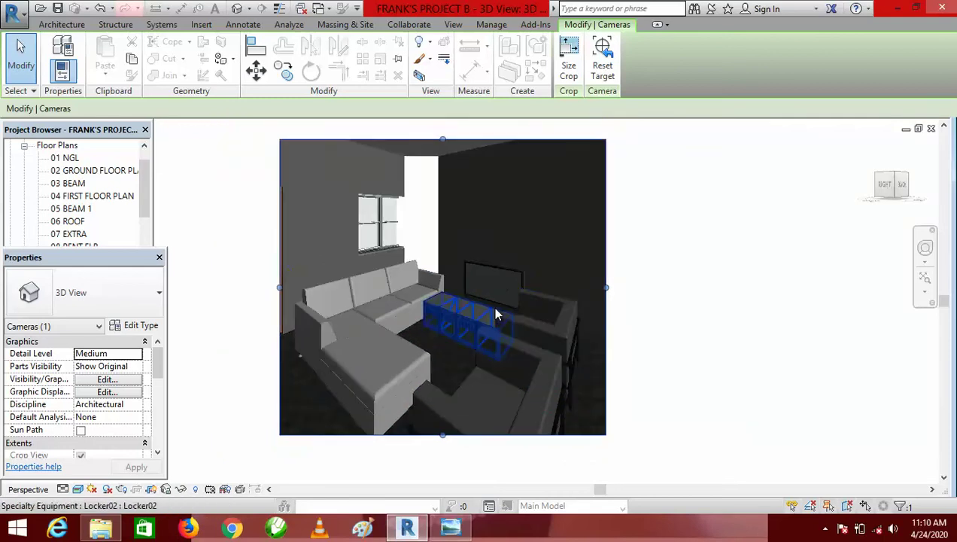
pyautogui.scroll(3, 496, 315)
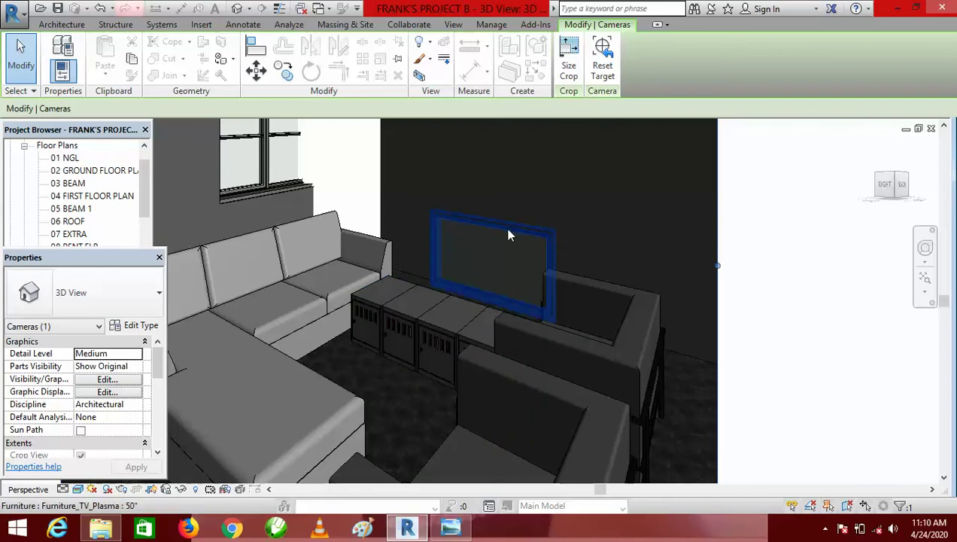
# - Return to the 02 GROUND FLOOR PLAN view and shift Locker02 in SHOP 1 away from the sofa towards the plasma TV
pyautogui.scroll(-3, 527, 160)
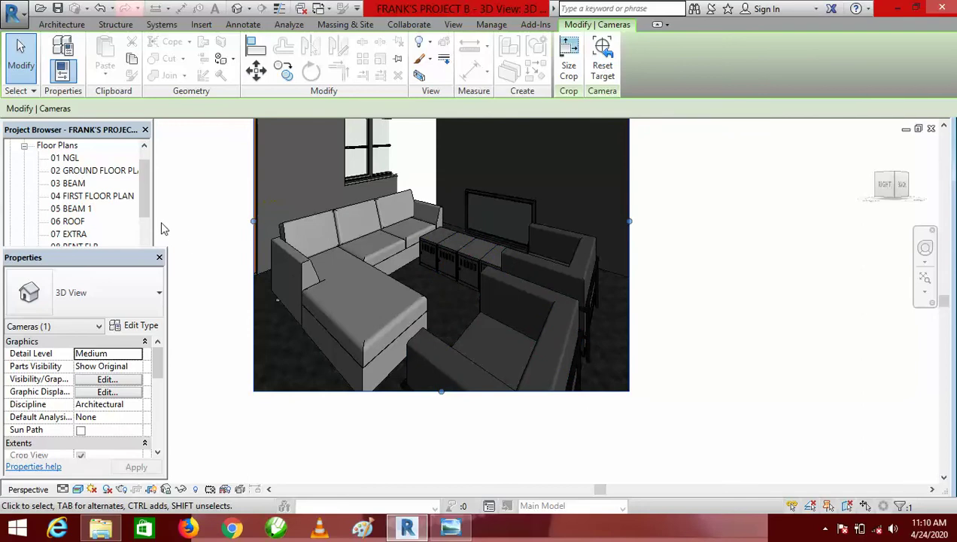
pyautogui.doubleClick(90, 170)
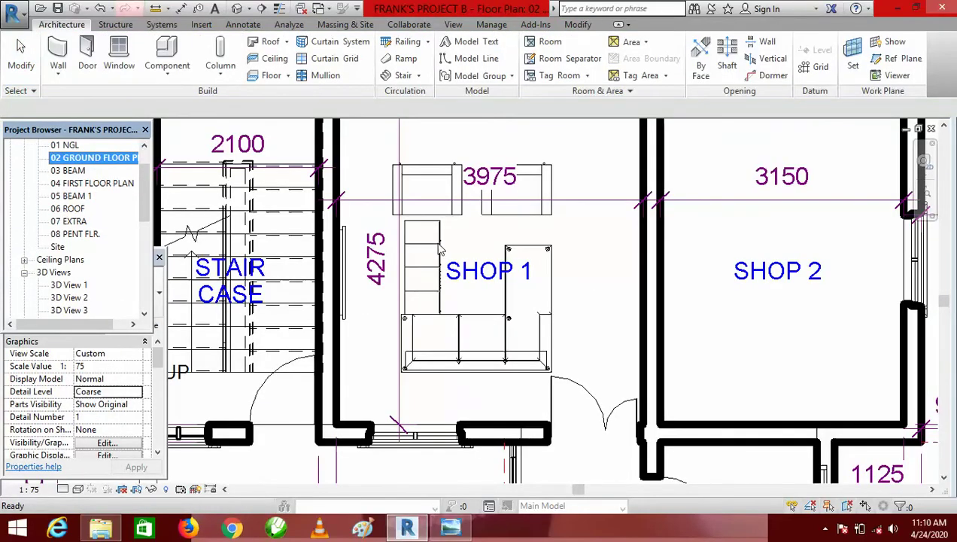
pyautogui.click(481, 239)
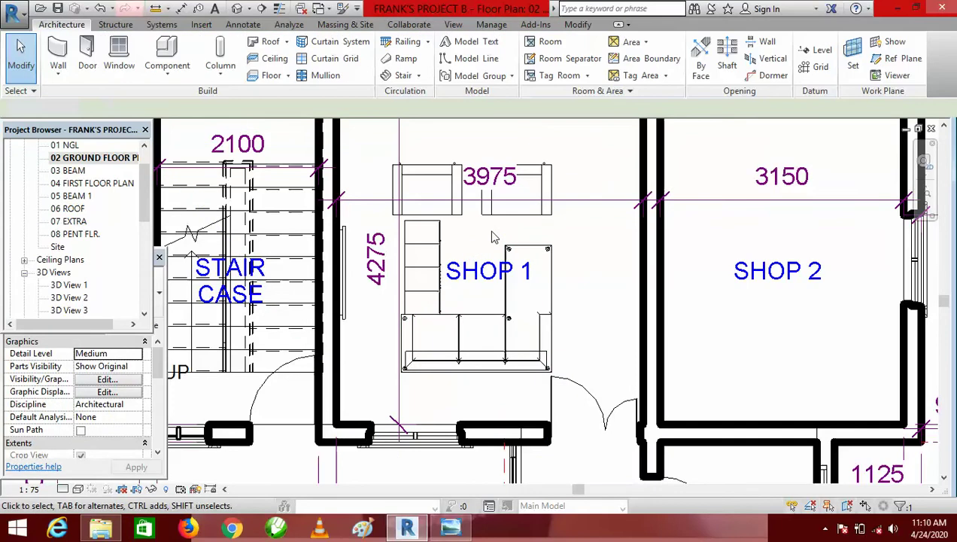
pyautogui.click(421, 244)
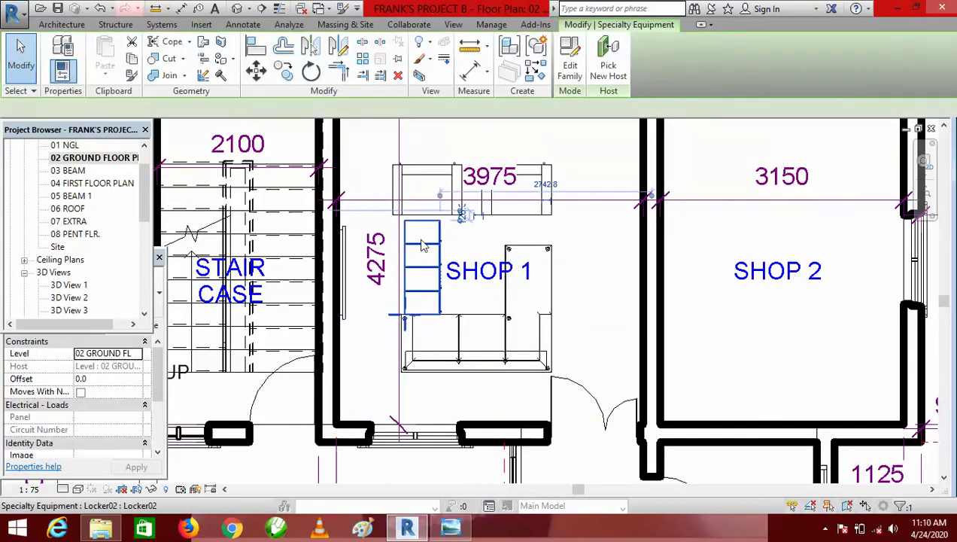
pyautogui.scroll(-3, 509, 213)
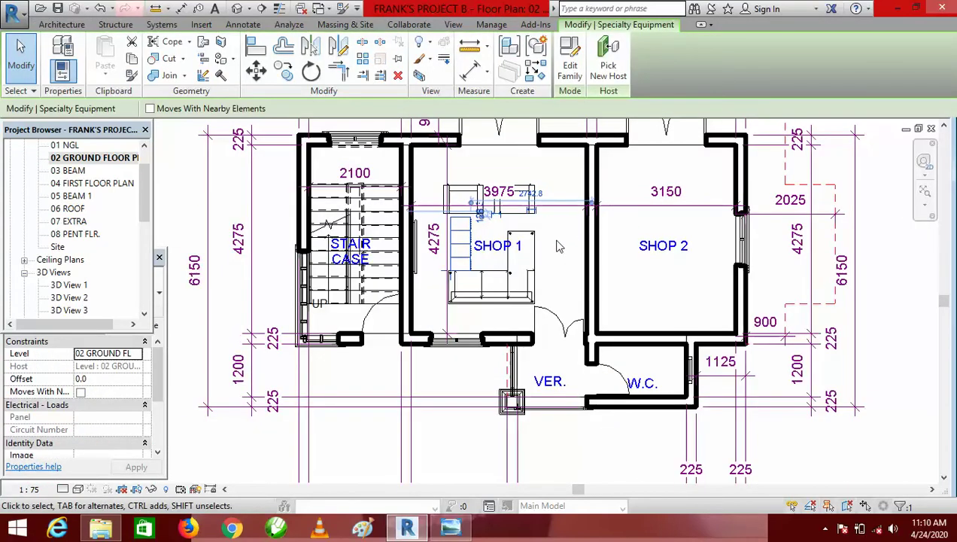
pyautogui.scroll(2, 439, 248)
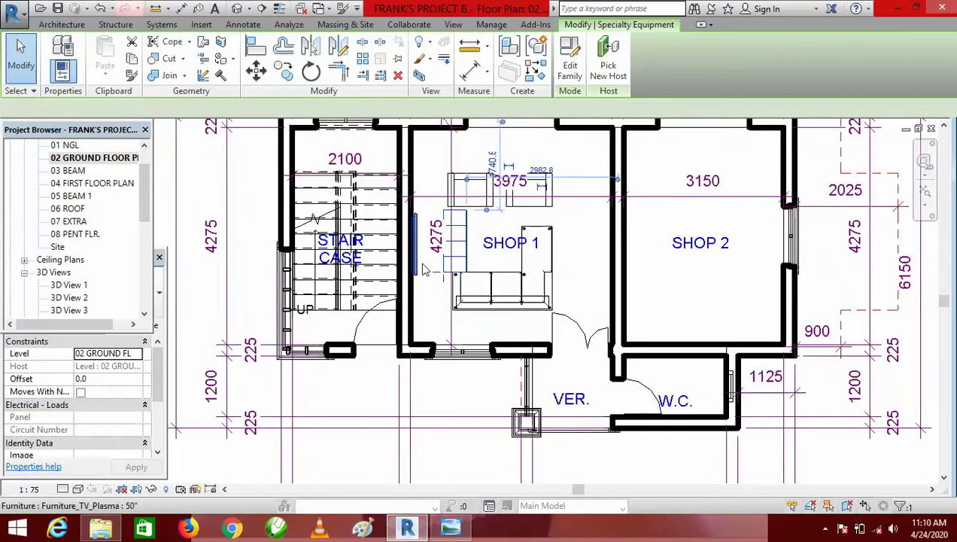
pyautogui.scroll(2, 439, 248)
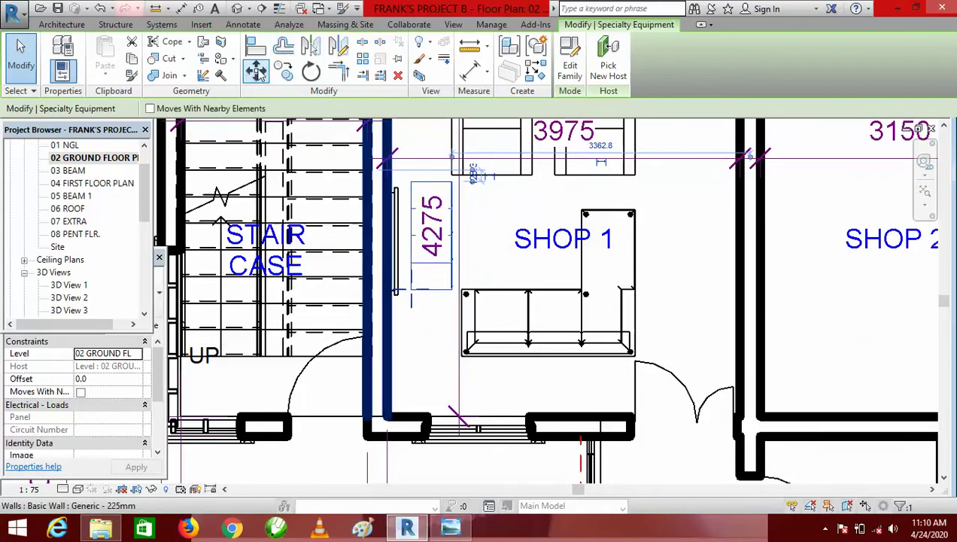
# - Move Locker02 horizontally by its back corner until its back meets the wall between the staircase and SHOP 1
pyautogui.moveTo(435, 184); pyautogui.dragTo(433, 185)
pyautogui.press('m')
pyautogui.press('v')
pyautogui.scroll(3, 433, 184)
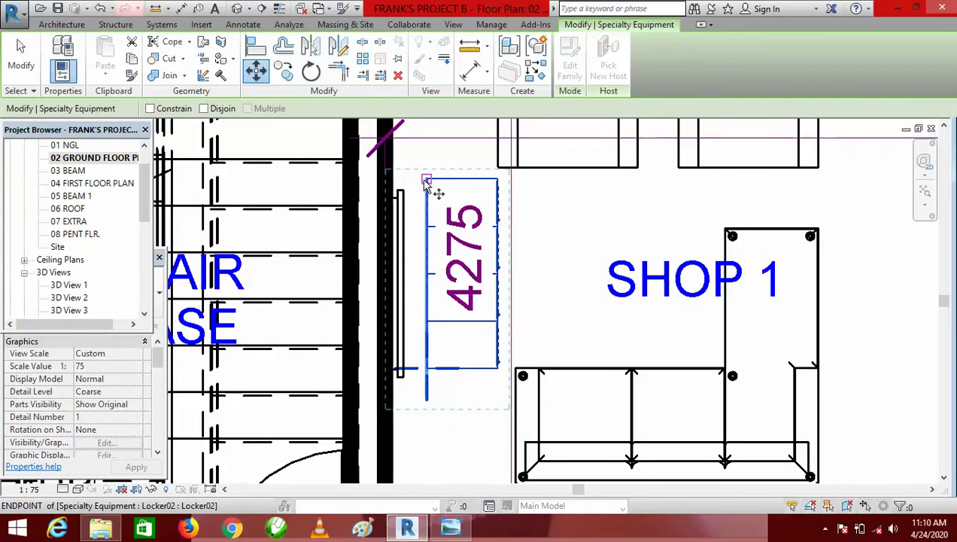
pyautogui.click(426, 183)
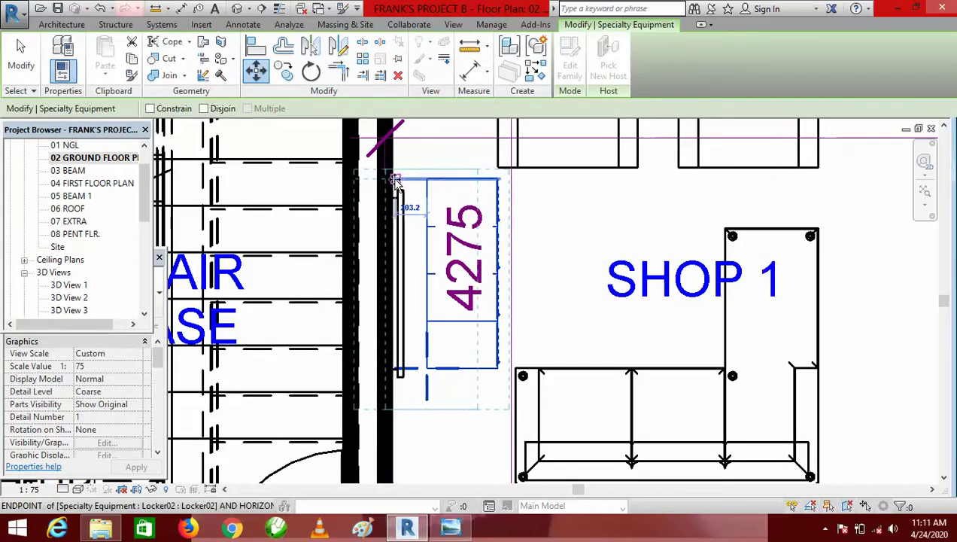
pyautogui.click(386, 181)
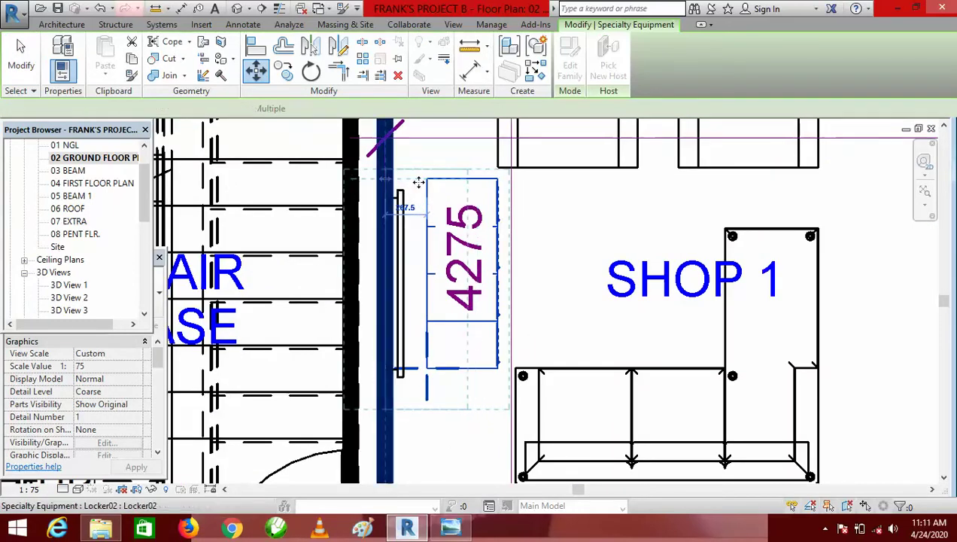
# - Nudge the 50" plasma TV along the staircase wall until its lower end in plan lines up with the end of Locker02
pyautogui.scroll(-2, 464, 224)
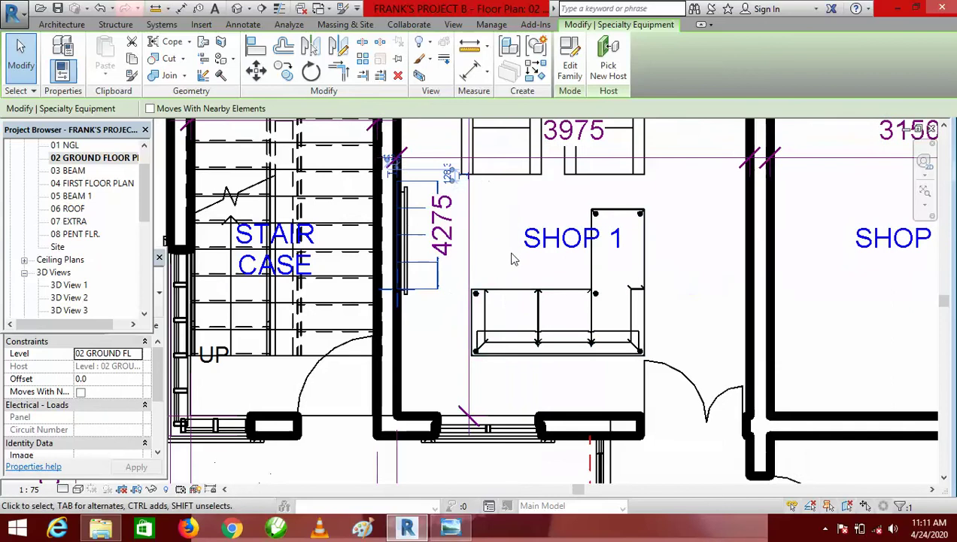
pyautogui.click(500, 217)
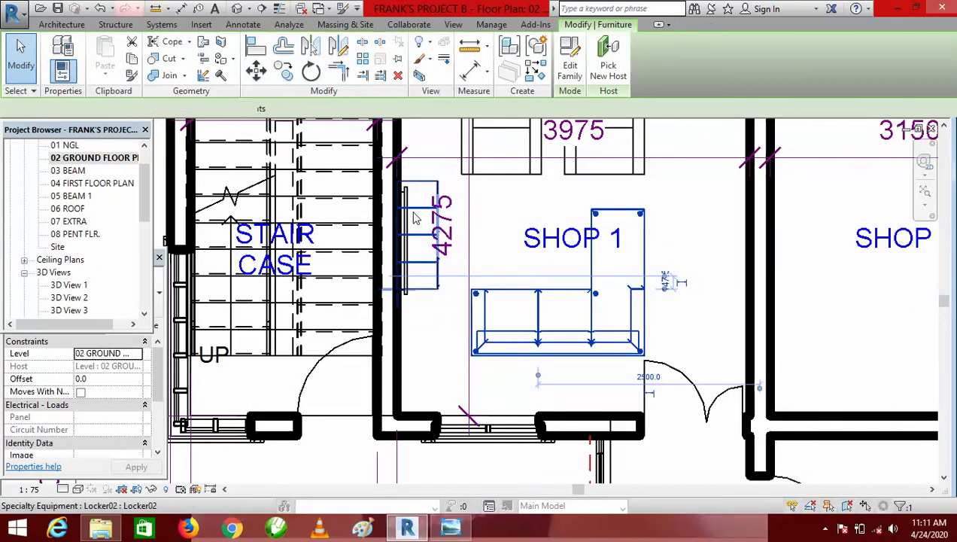
pyautogui.click(716, 210)
pyautogui.scroll(2, 421, 222)
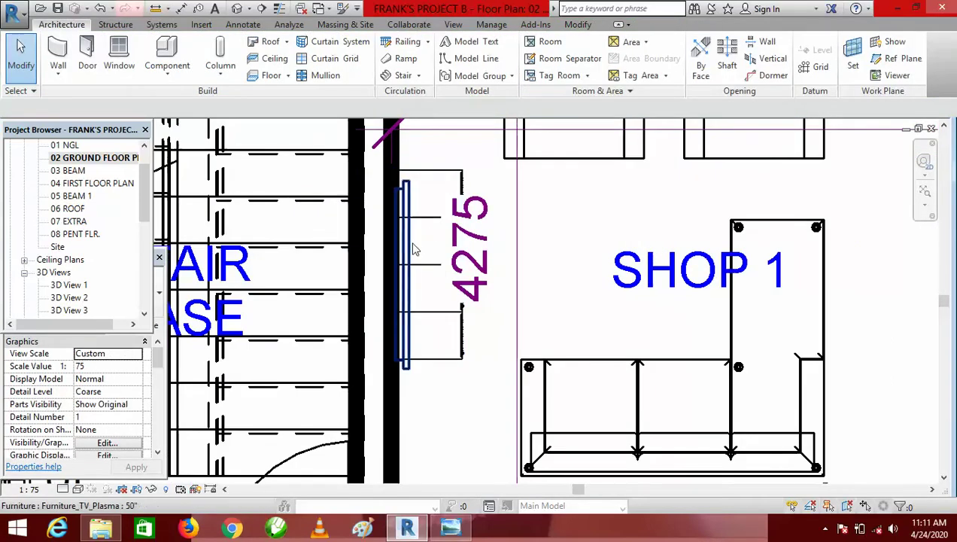
pyautogui.click(412, 249)
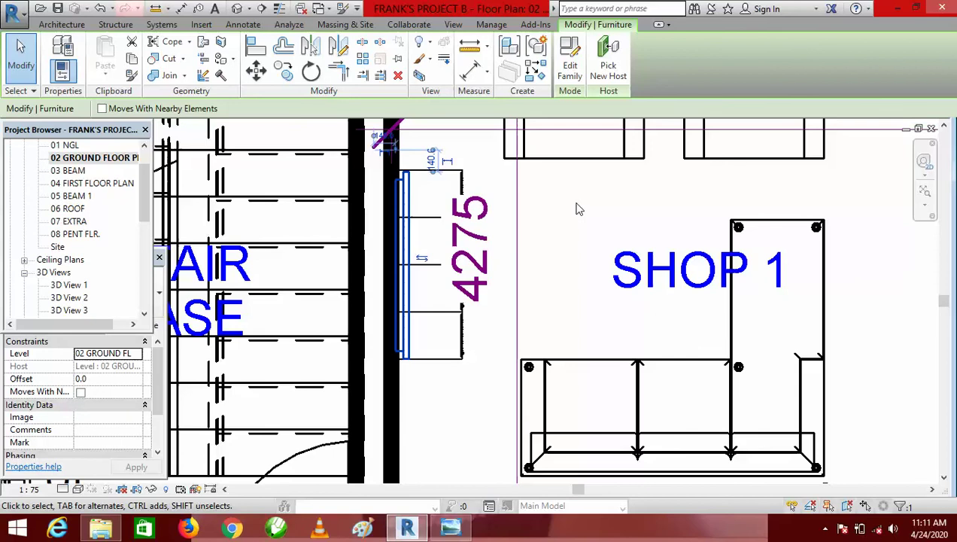
pyautogui.press('Up')
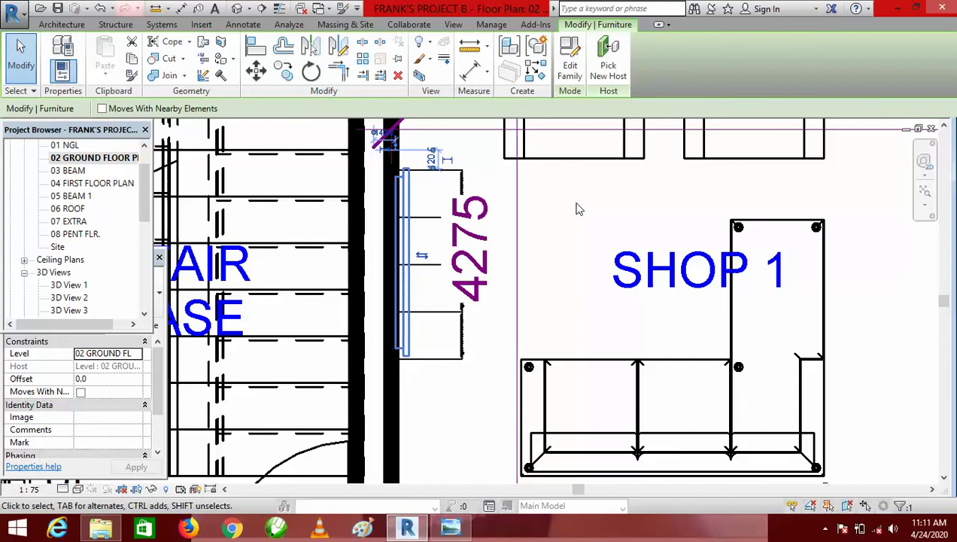
pyautogui.scroll(2, 503, 268)
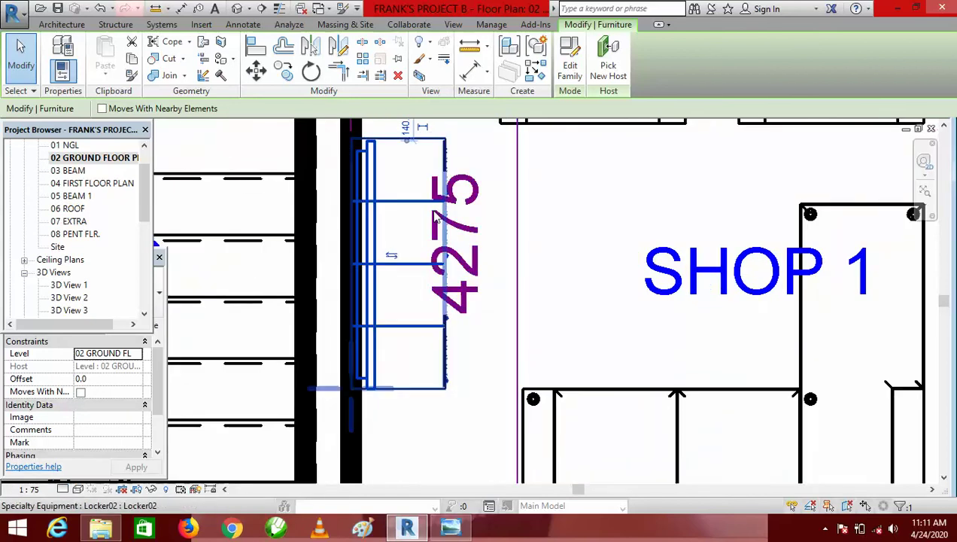
pyautogui.press('Up')
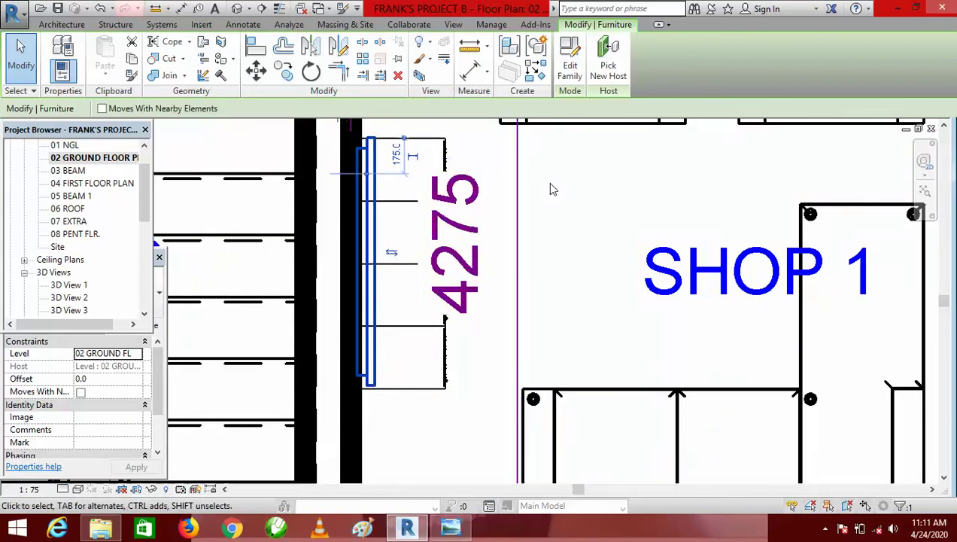
pyautogui.click(552, 188)
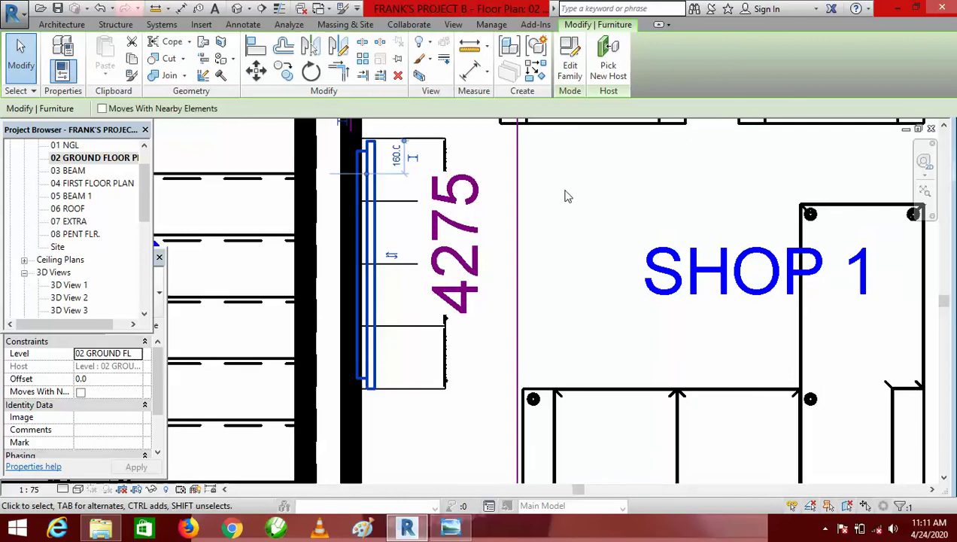
pyautogui.scroll(-1, 421, 282)
pyautogui.scroll(2, 425, 275)
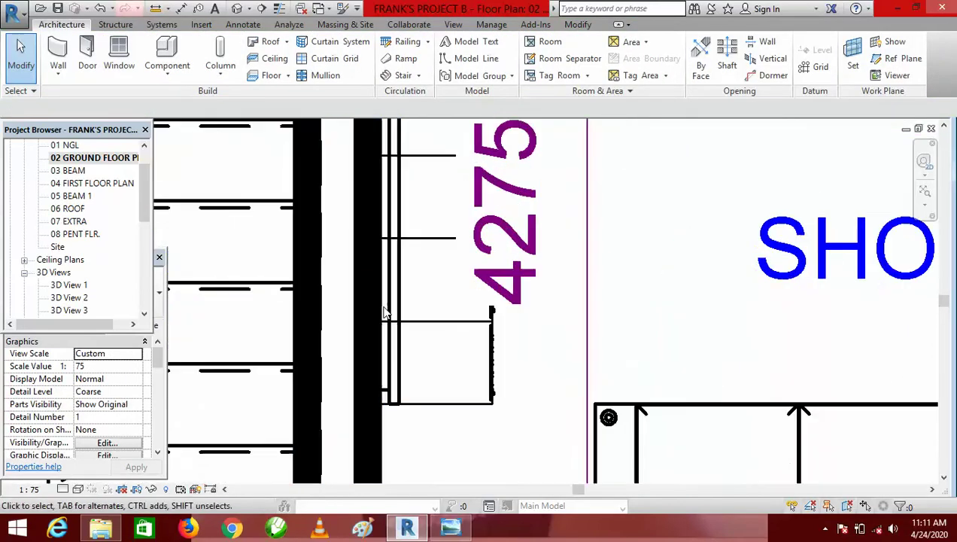
# - Set the plasma TV's offset from the ground floor level to 1200 and apply it
pyautogui.scroll(-1, 425, 275)
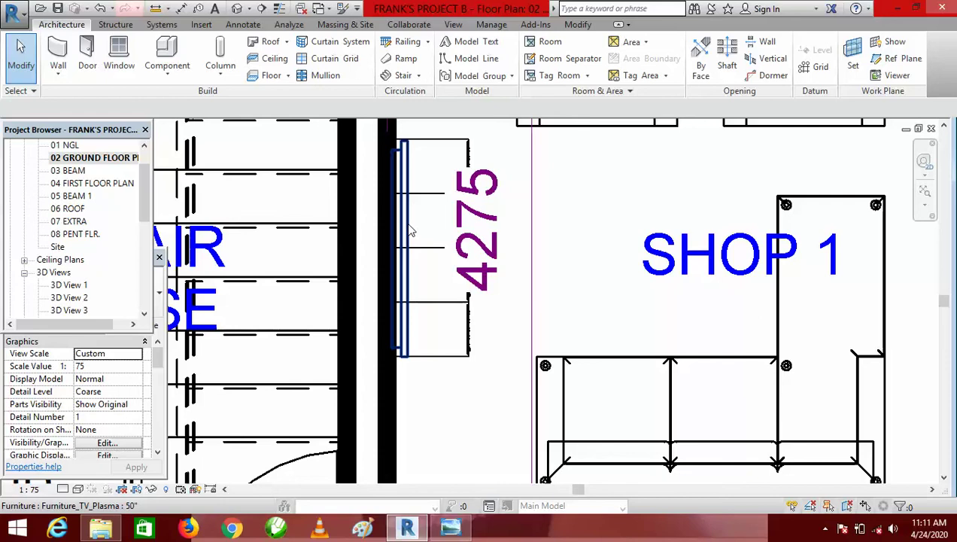
pyautogui.click(410, 231)
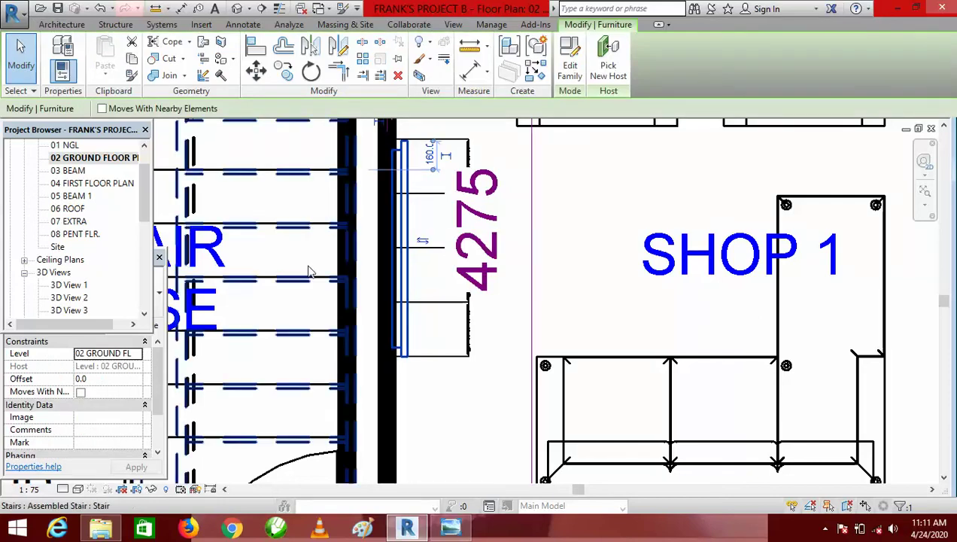
pyautogui.click(39, 362)
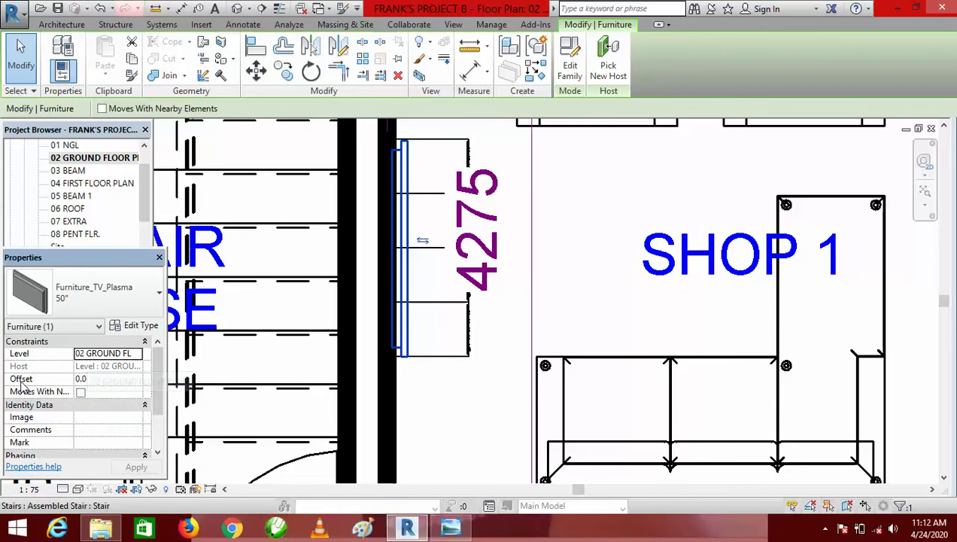
pyautogui.click(104, 379)
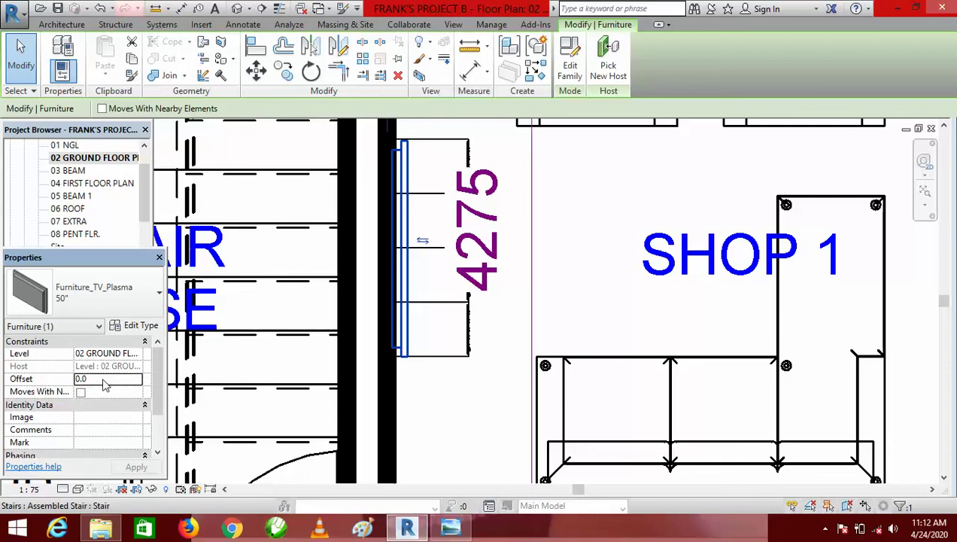
pyautogui.write('12')
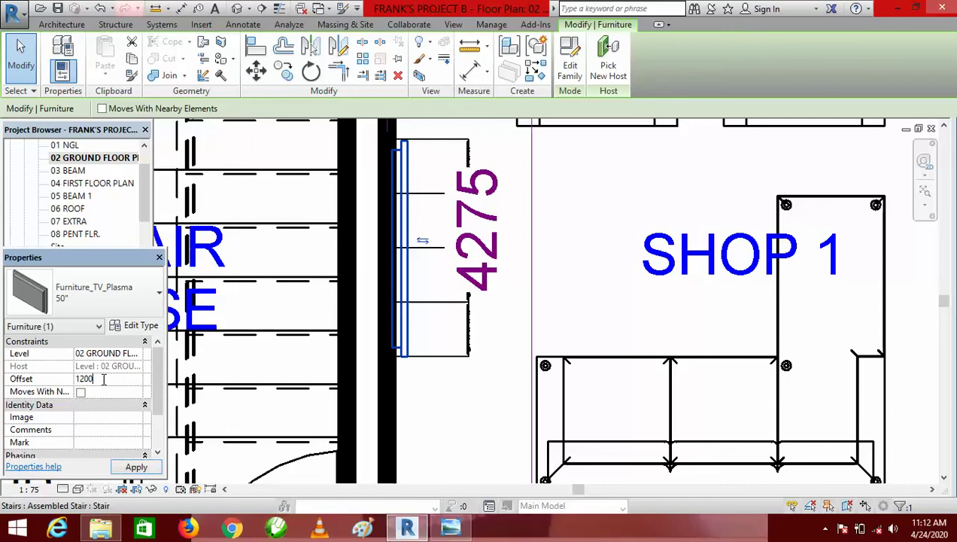
pyautogui.click(137, 467)
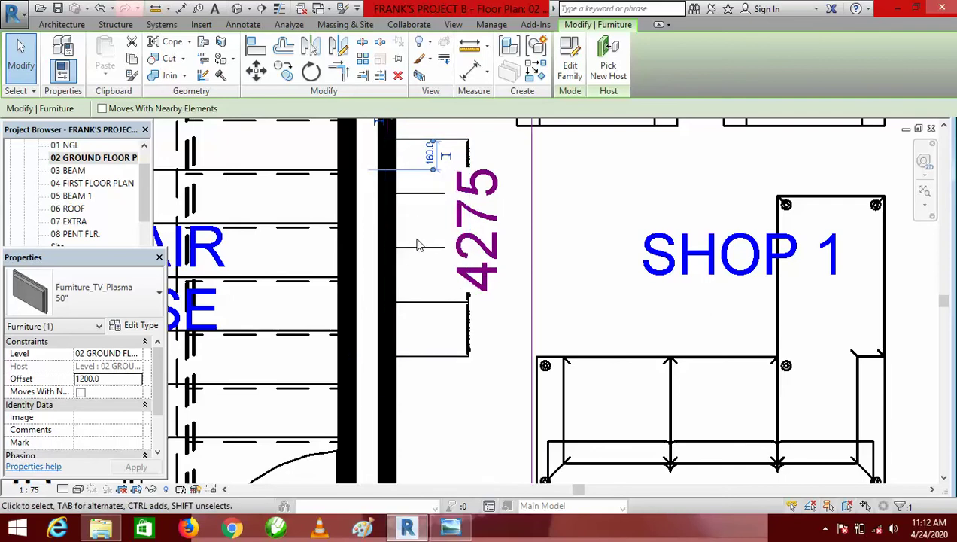
# - Open the camera view 3D View 7 and examine the plasma TV's height above the locker and the furniture layout
pyautogui.scroll(-2, 425, 324)
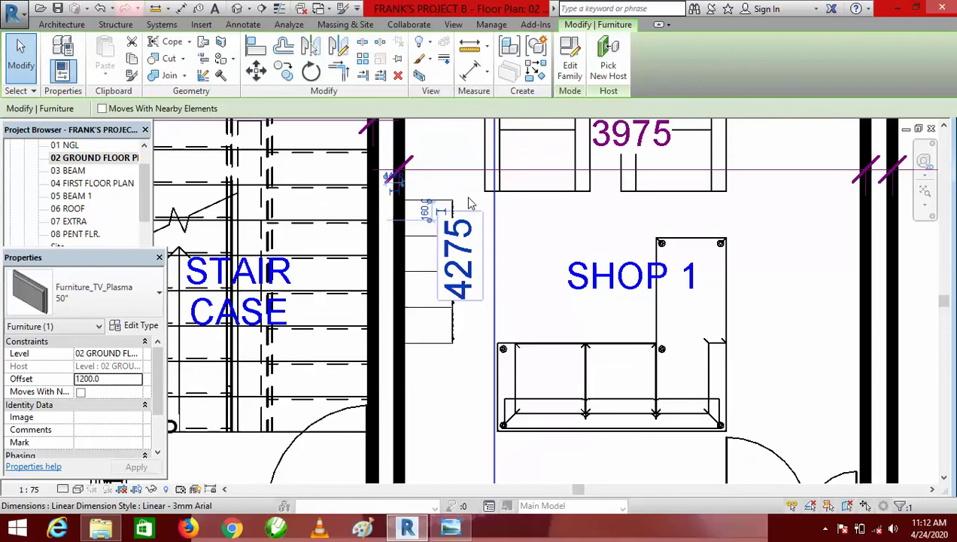
pyautogui.scroll(-3, 395, 326)
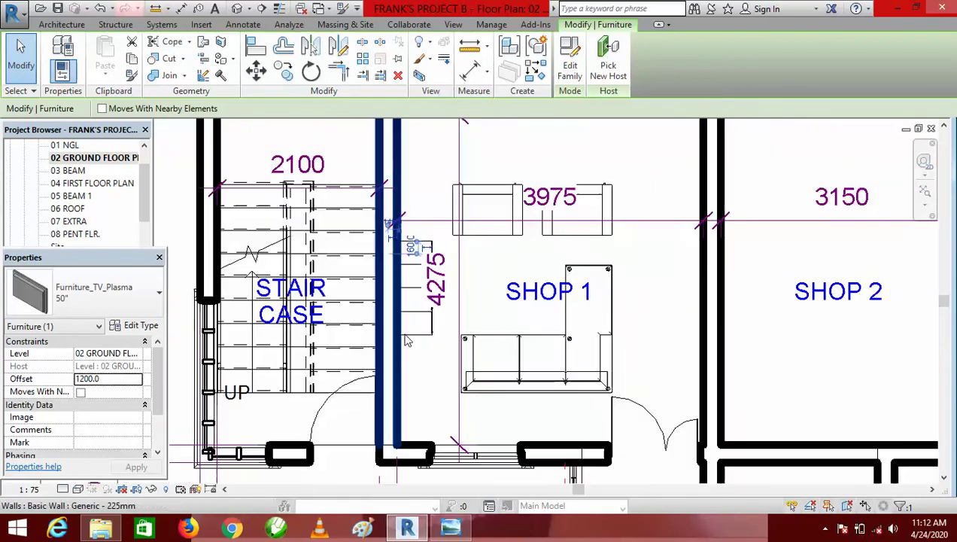
pyautogui.scroll(-2, 481, 256)
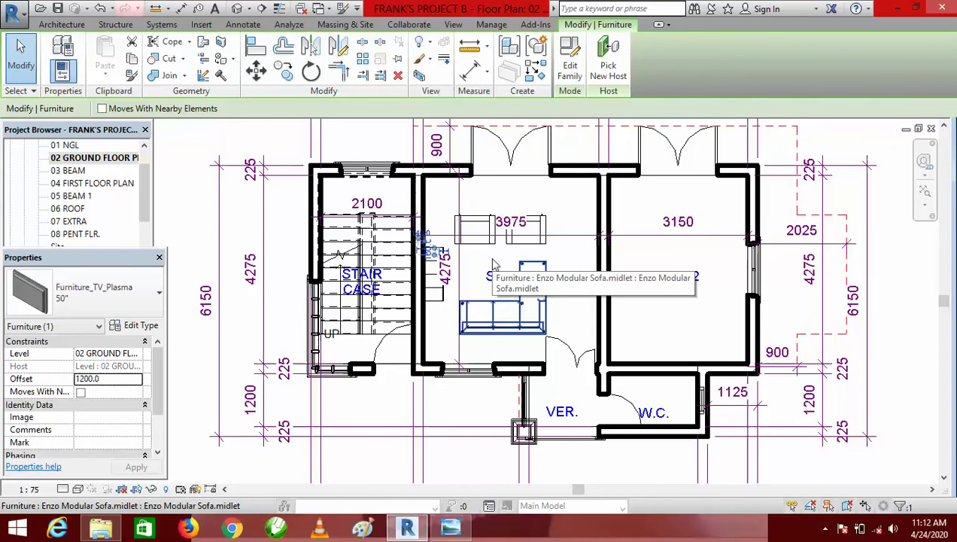
pyautogui.click(133, 158)
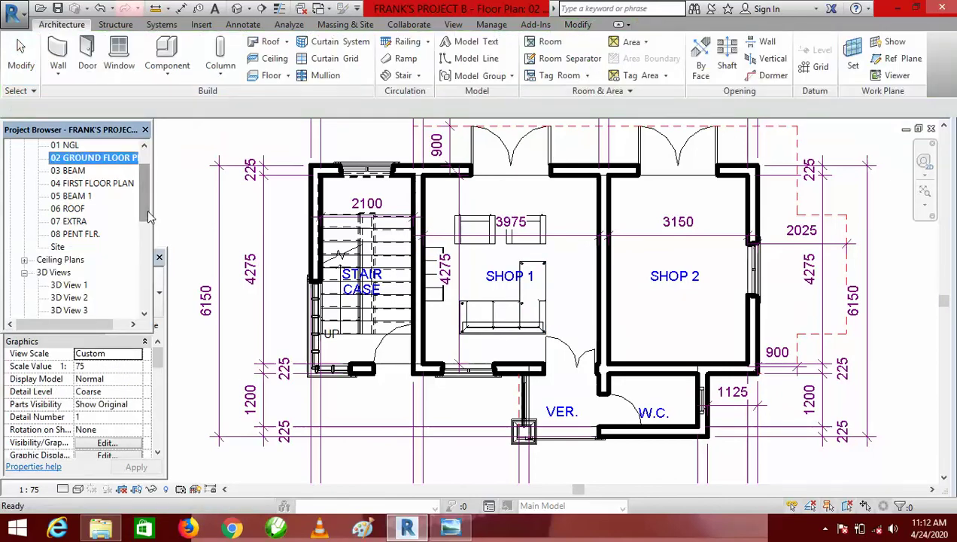
pyautogui.click(143, 315)
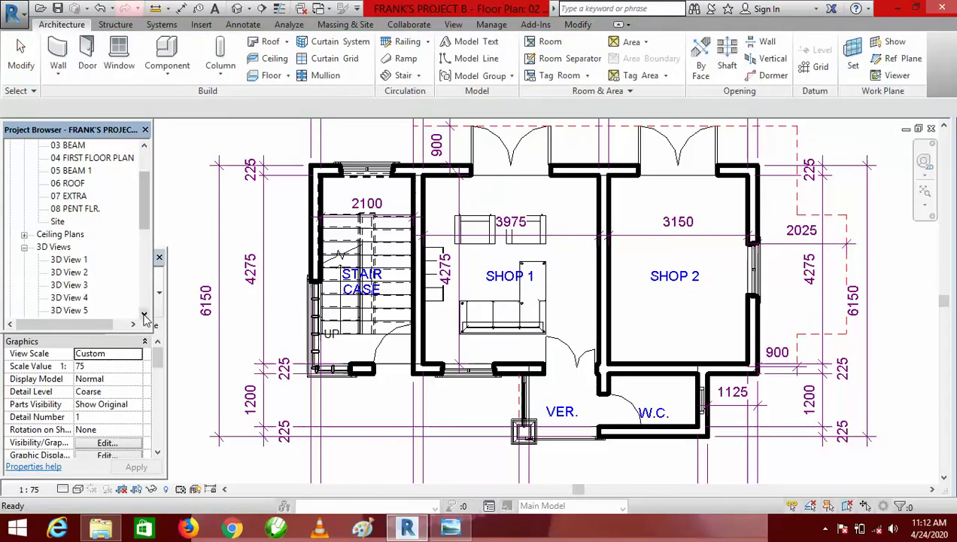
pyautogui.click(144, 315)
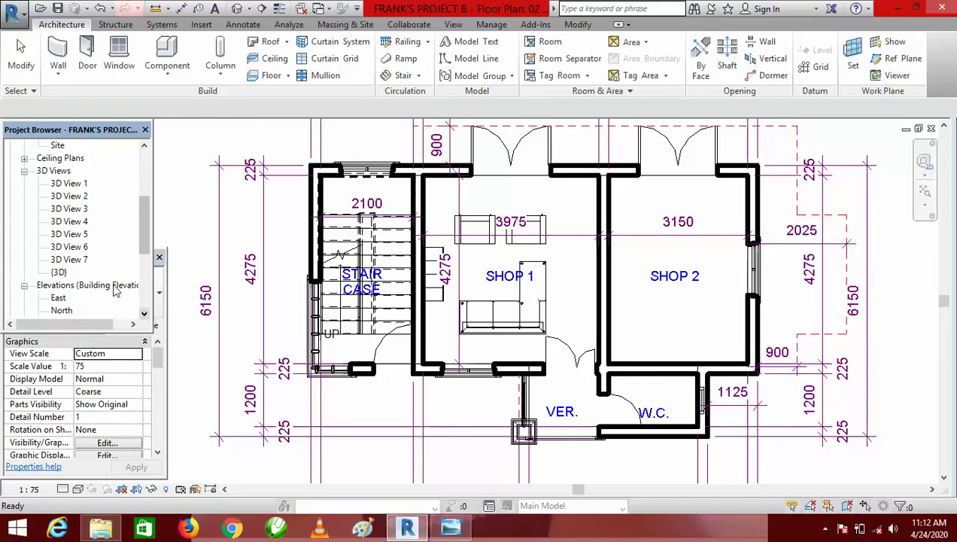
pyautogui.doubleClick(70, 260)
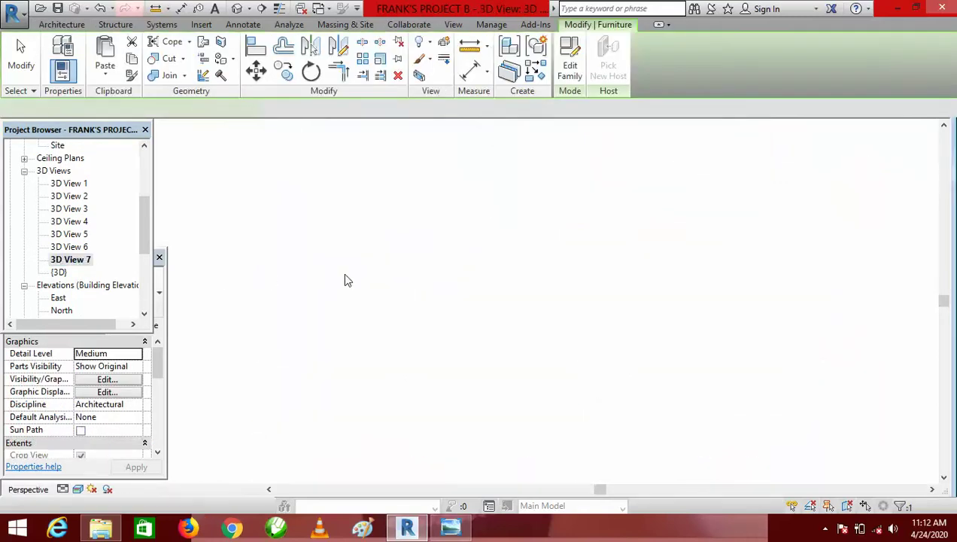
pyautogui.scroll(-3, 480, 297)
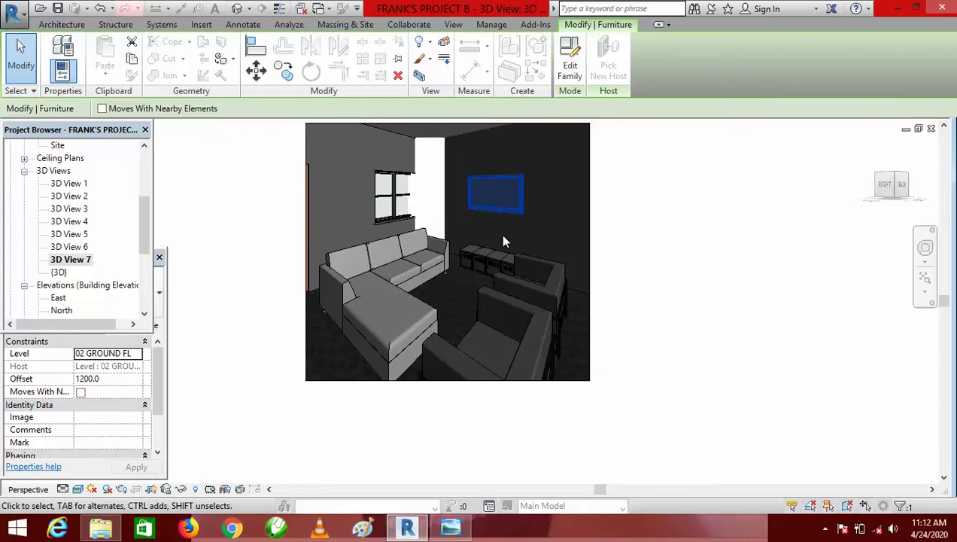
pyautogui.click(658, 230)
pyautogui.keyDown('shift'); pyautogui.moveTo(552, 213); pyautogui.dragTo(440, 316, button='middle'); pyautogui.keyUp('shift')
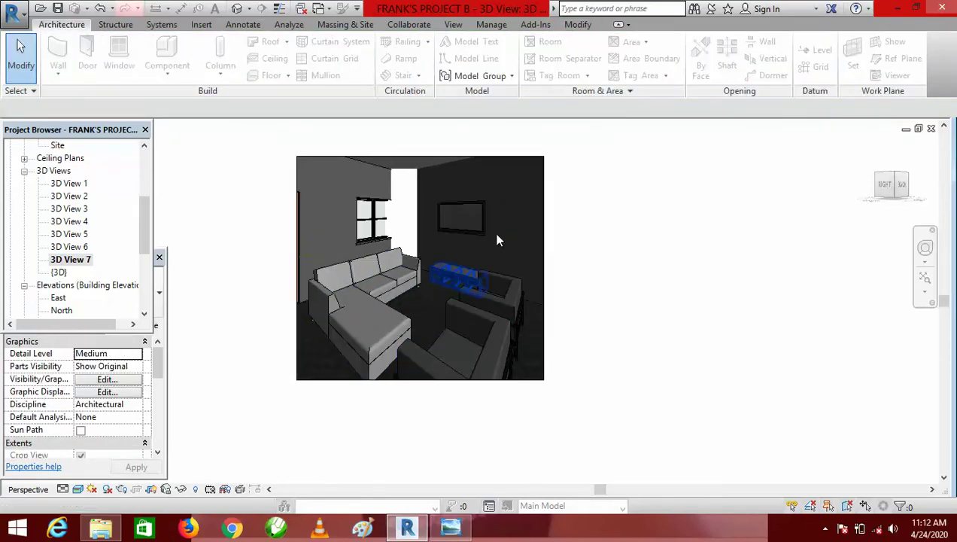
pyautogui.keyDown('shift'); pyautogui.moveTo(448, 330); pyautogui.dragTo(428, 323, button='middle'); pyautogui.keyUp('shift')
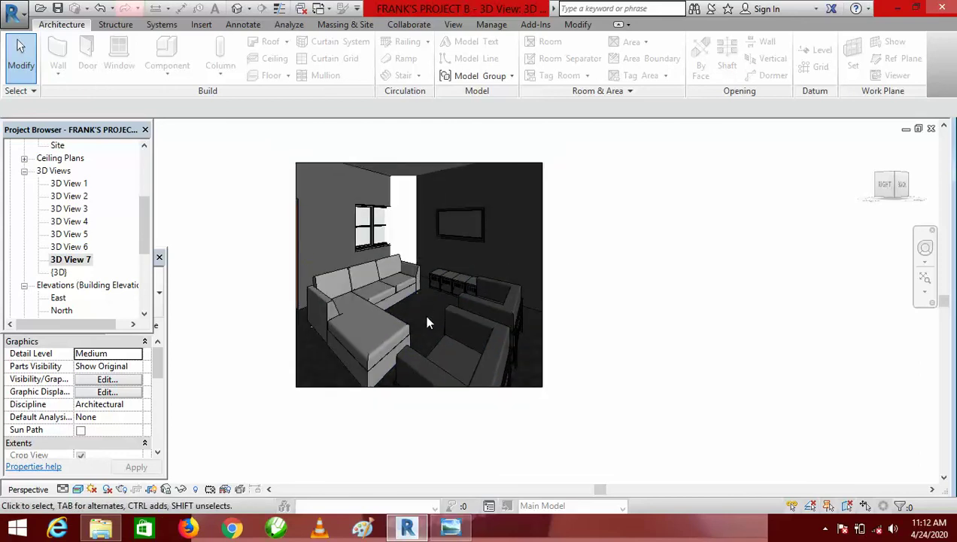
# - Return to the 02 GROUND FLOOR PLAN and nudge the modular sofa closer to SHOP 1's window wall, about 3200 from the opposite wall
pyautogui.scroll(3, 430, 252)
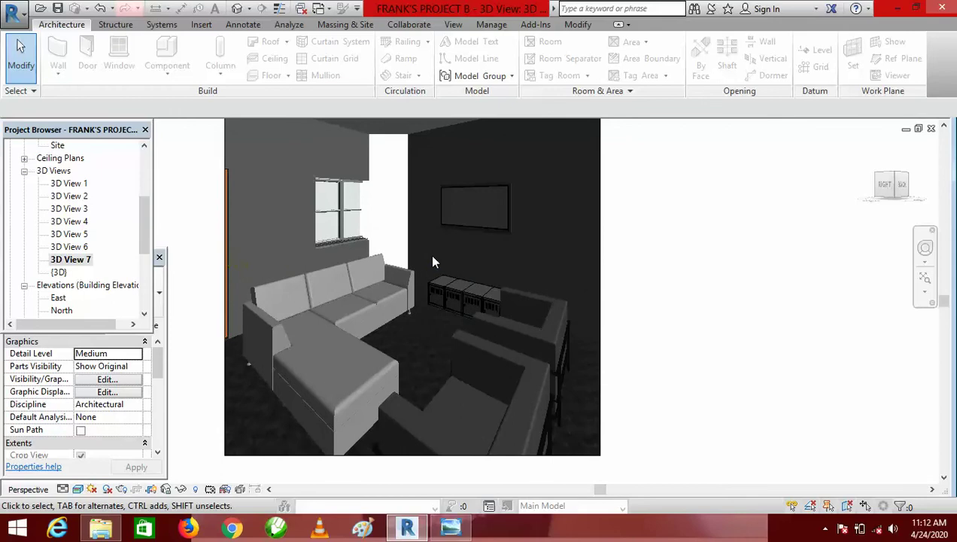
pyautogui.scroll(-1, 430, 340)
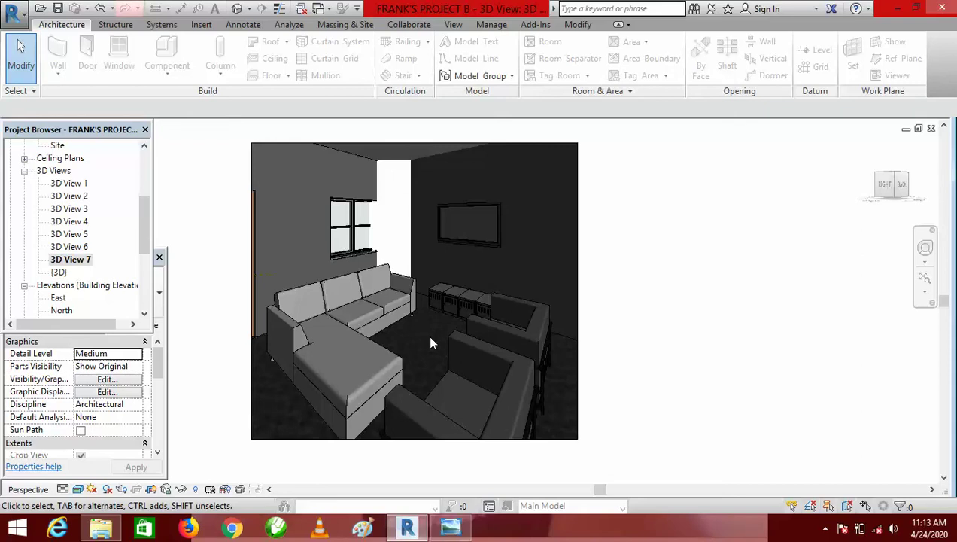
pyautogui.scroll(-2, 475, 332)
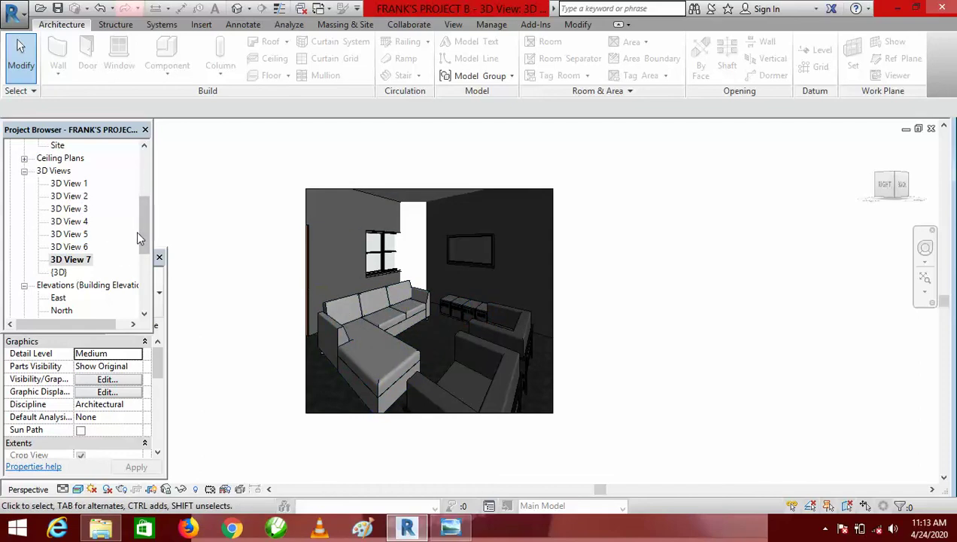
pyautogui.scroll(4, 143, 227)
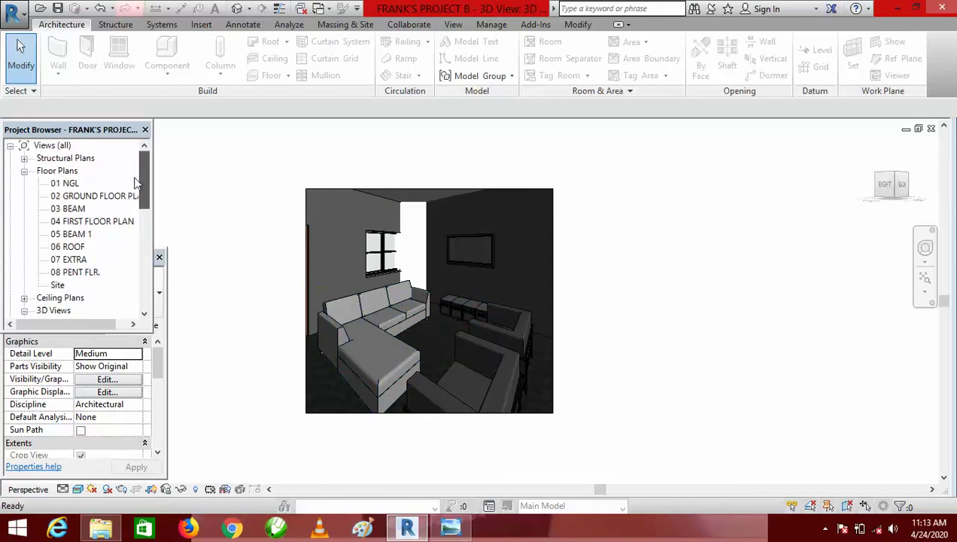
pyautogui.doubleClick(90, 196)
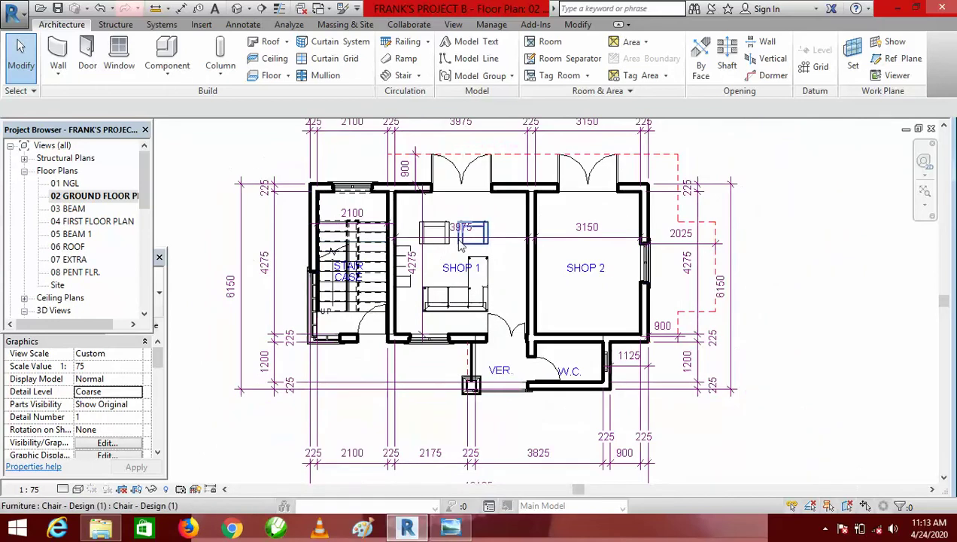
pyautogui.scroll(2, 462, 245)
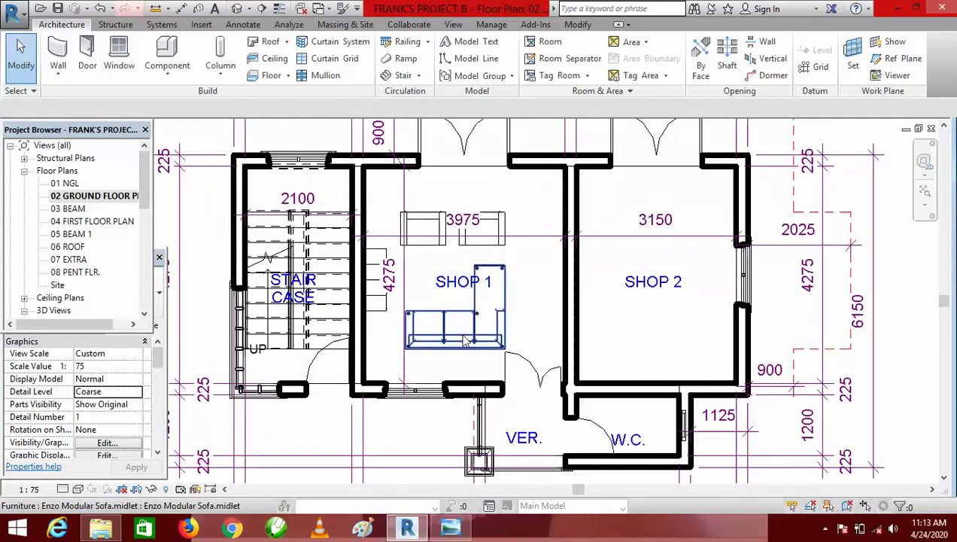
pyautogui.click(463, 340)
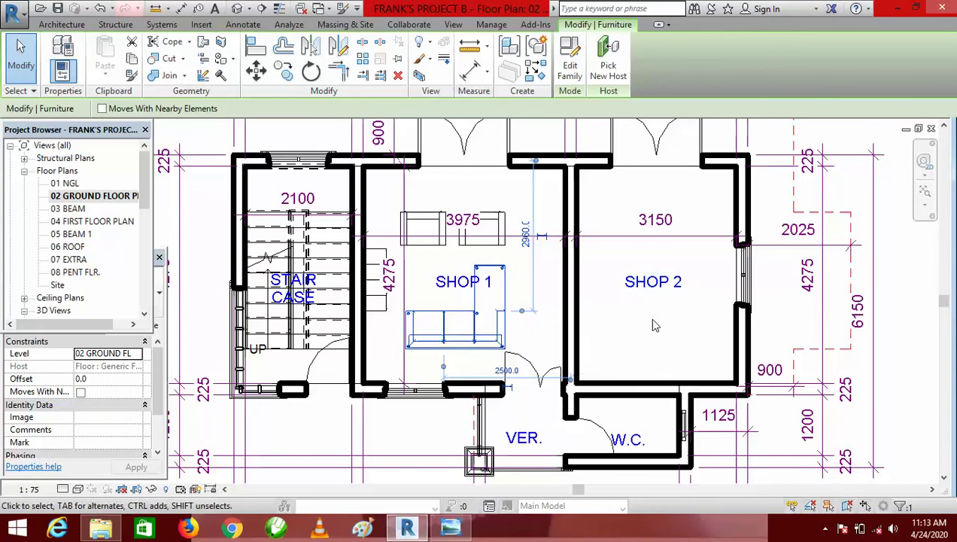
pyautogui.press('Down')
pyautogui.press('Down')
pyautogui.press('Down')
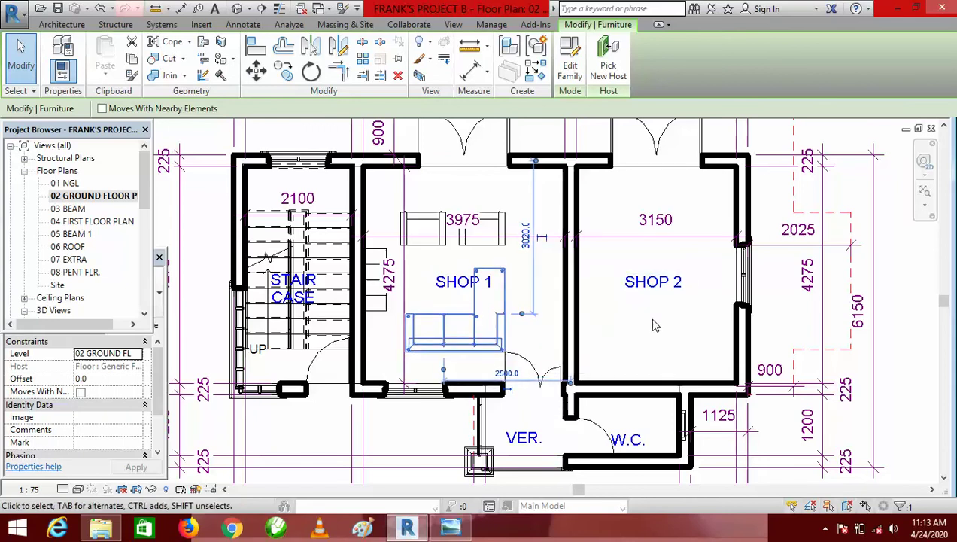
pyautogui.press('Down')
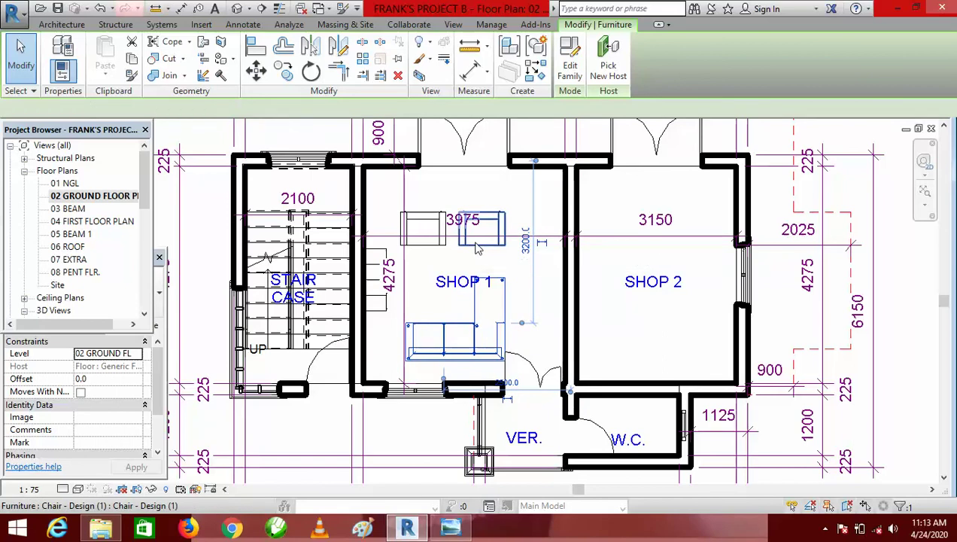
# - Select both armchairs in SHOP 1 and nudge them closer to the entrance wall and slightly towards SHOP 2
pyautogui.click(476, 248)
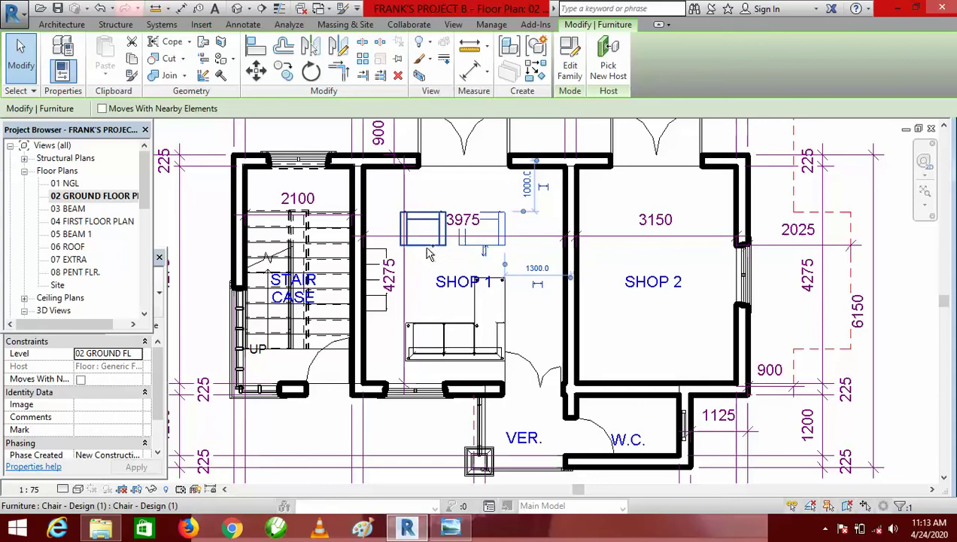
pyautogui.keyDown('ctrl'); pyautogui.click(452, 236); pyautogui.keyUp('ctrl')
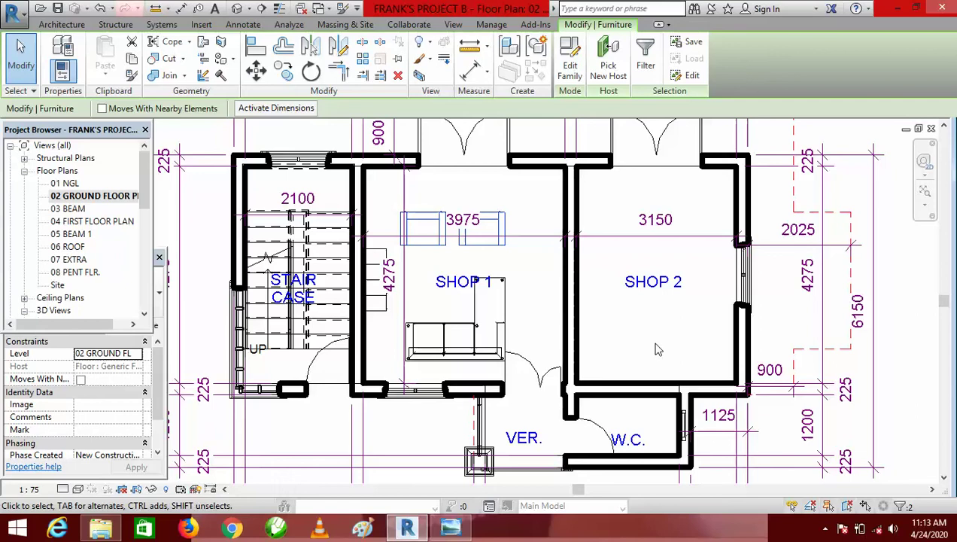
pyautogui.press('Up')
pyautogui.press('Up')
pyautogui.press('Up')
pyautogui.press('Up')
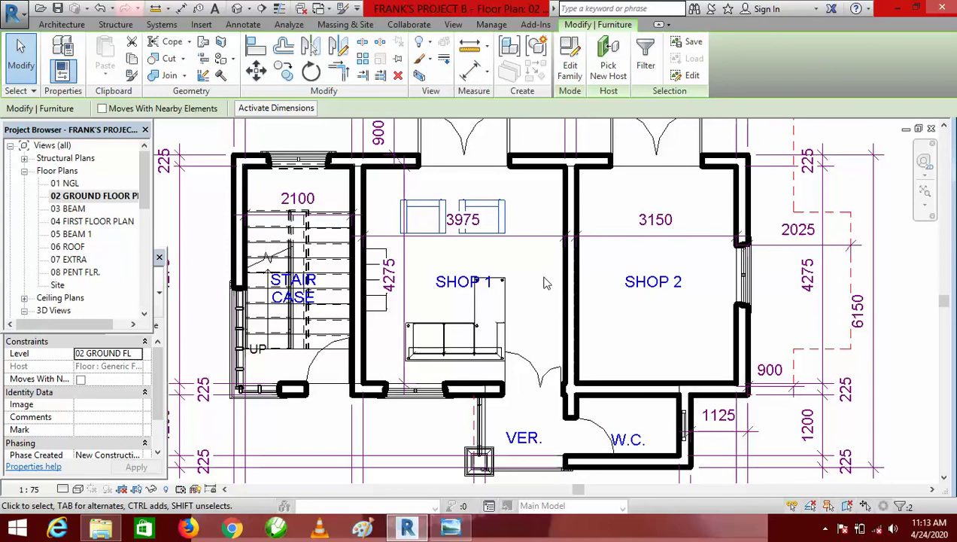
pyautogui.press('Right')
pyautogui.press('Right')
pyautogui.press('Right')
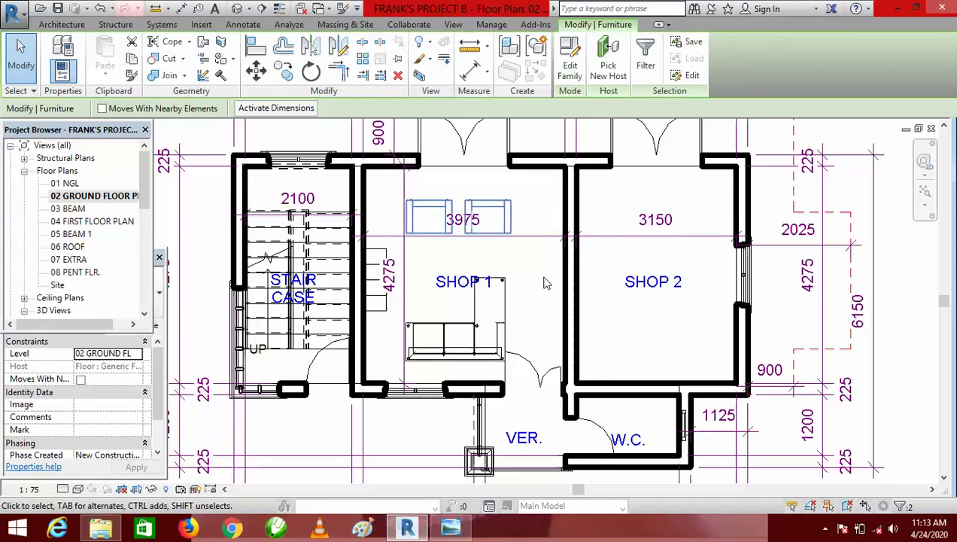
# - Open the Enzo Modular Sofa family for editing and load it back into FRANK'S PROJECT B.rvt
pyautogui.click(504, 320)
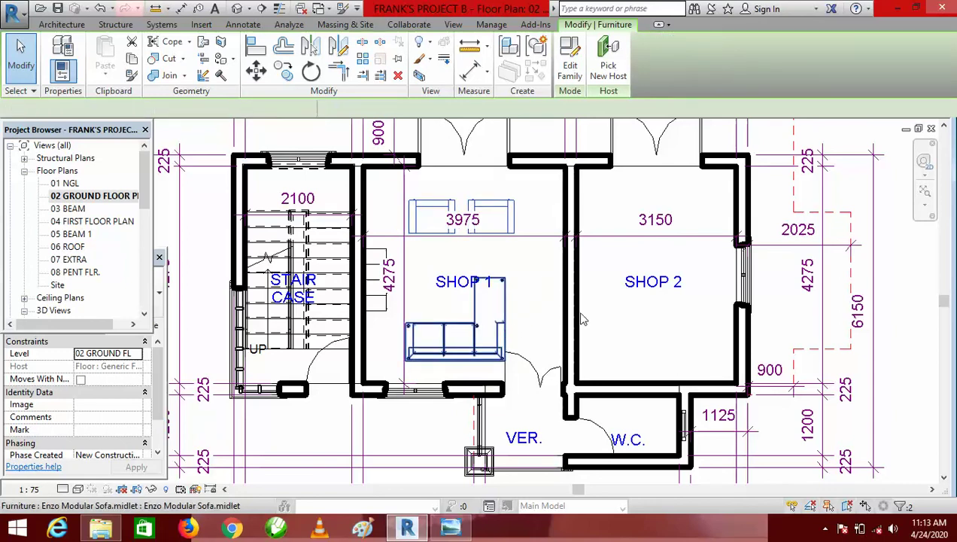
pyautogui.press('e')
pyautogui.press('f')
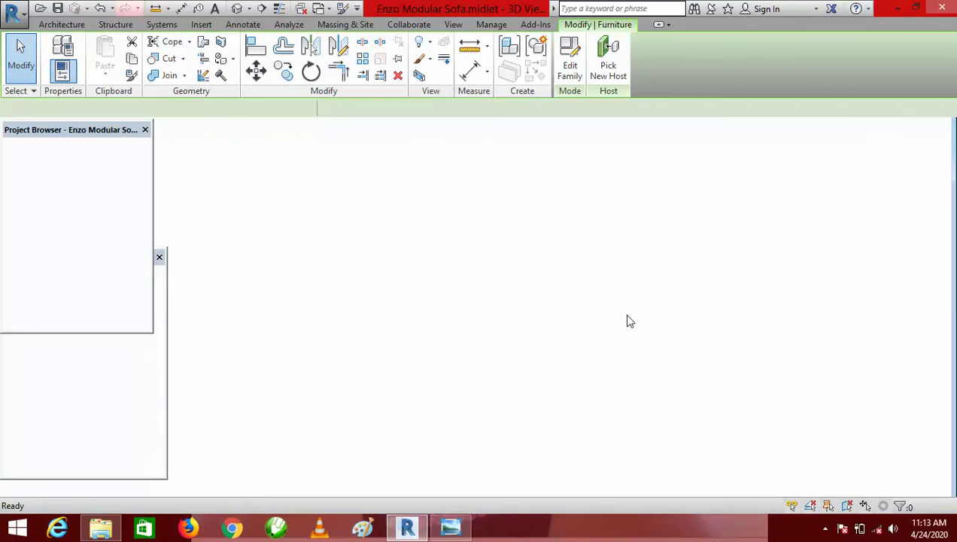
pyautogui.click(863, 60)
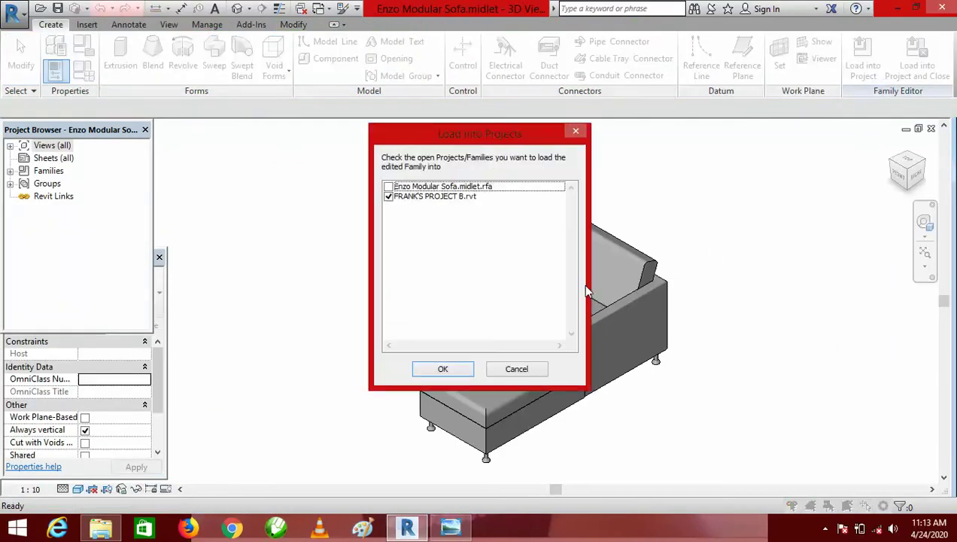
pyautogui.click(444, 369)
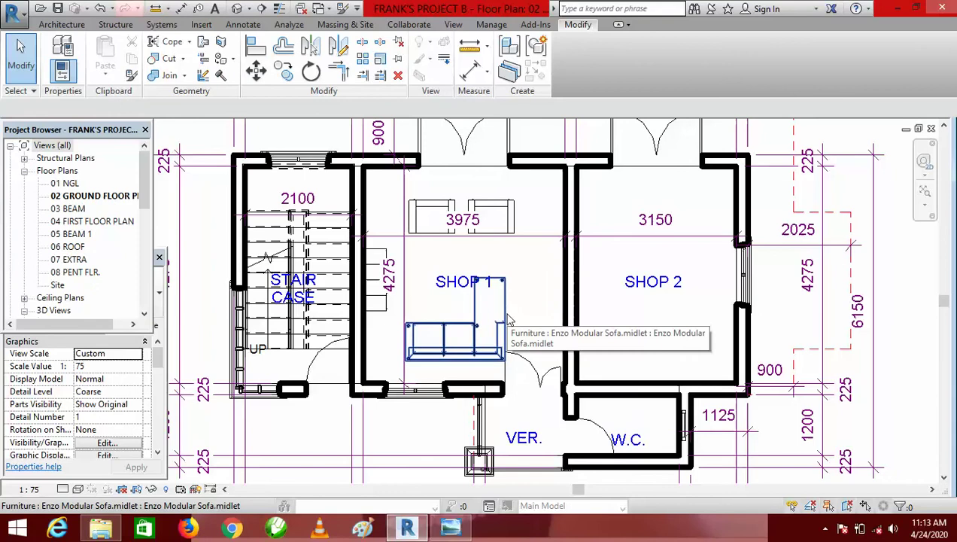
# - Nudge the modular sofa towards SHOP 2 until its chaise side lines up with the outer side of the nearer armchair
pyautogui.click(508, 316)
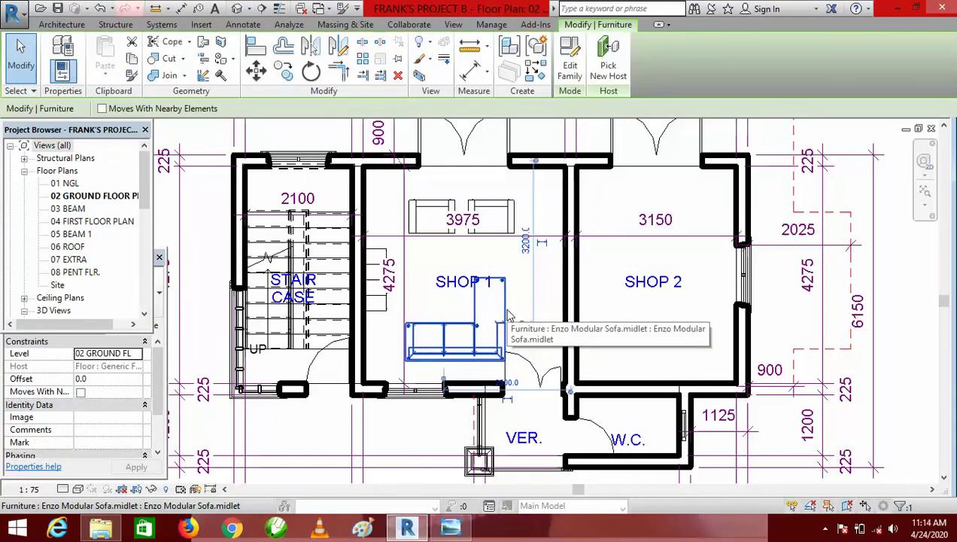
pyautogui.press('Right')
pyautogui.press('Right')
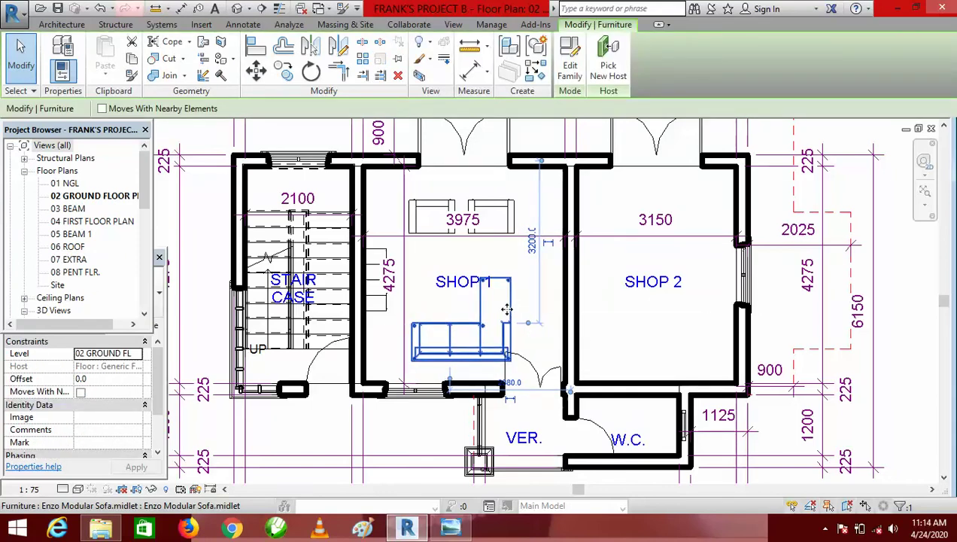
pyautogui.press('Right')
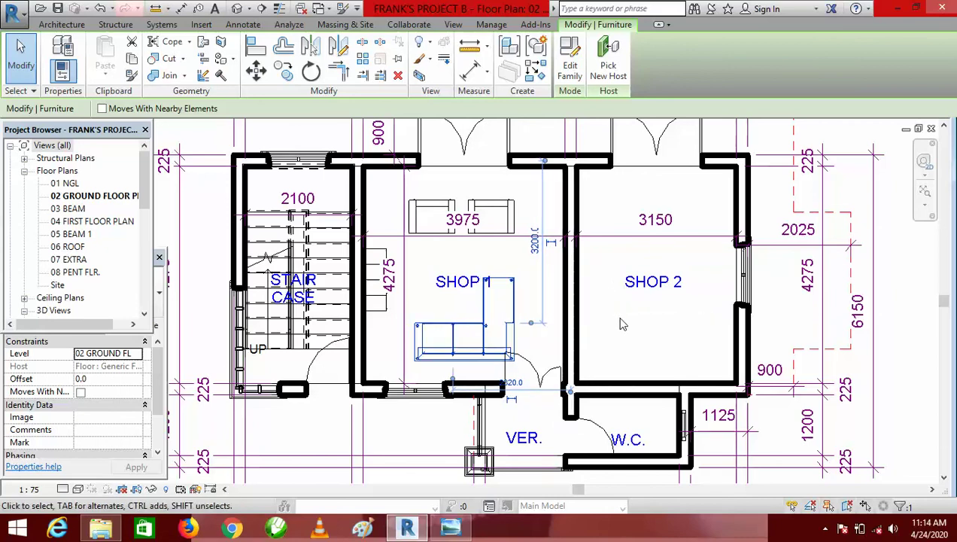
pyautogui.press('Escape')
pyautogui.scroll(-1, 622, 323)
pyautogui.scroll(2, 627, 264)
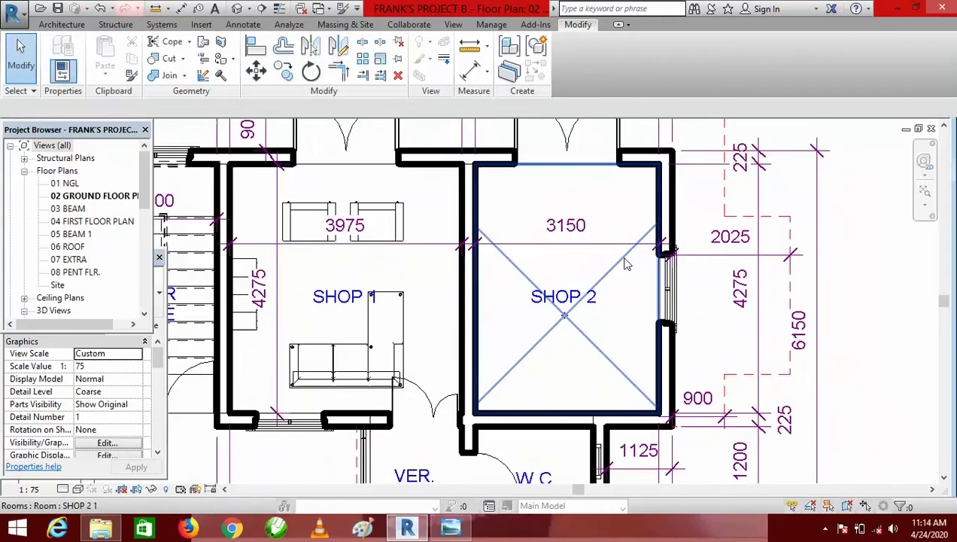
pyautogui.scroll(2, 572, 300)
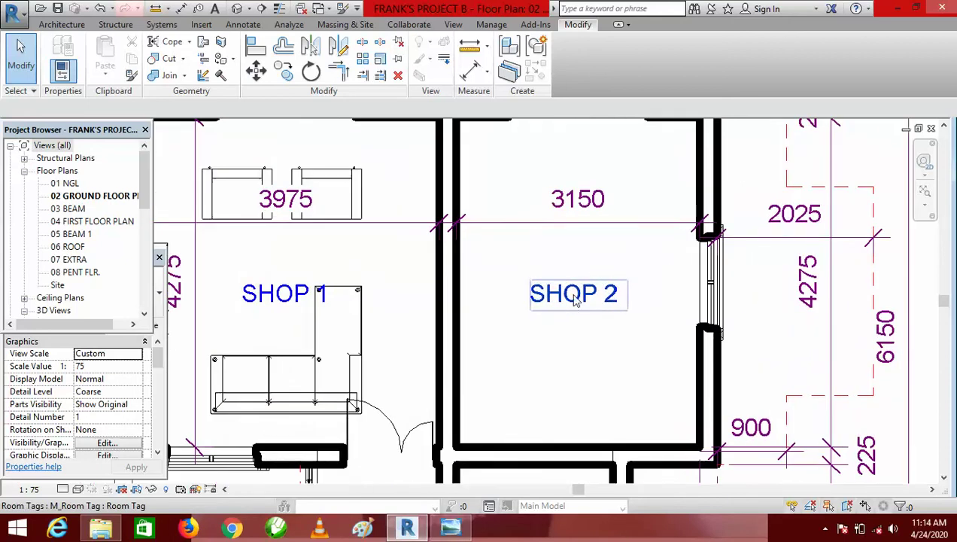
pyautogui.scroll(-1, 556, 323)
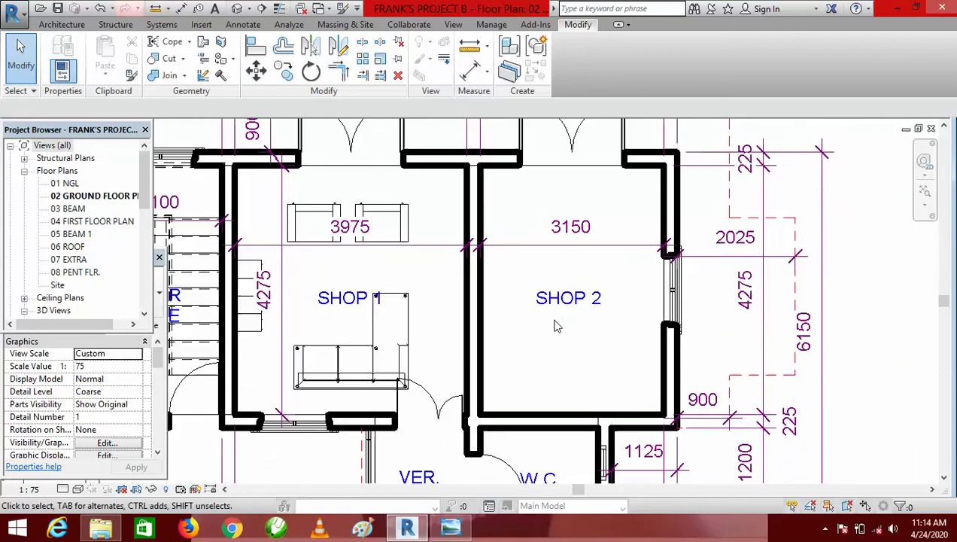
pyautogui.scroll(1, 571, 308)
pyautogui.scroll(-1, 572, 320)
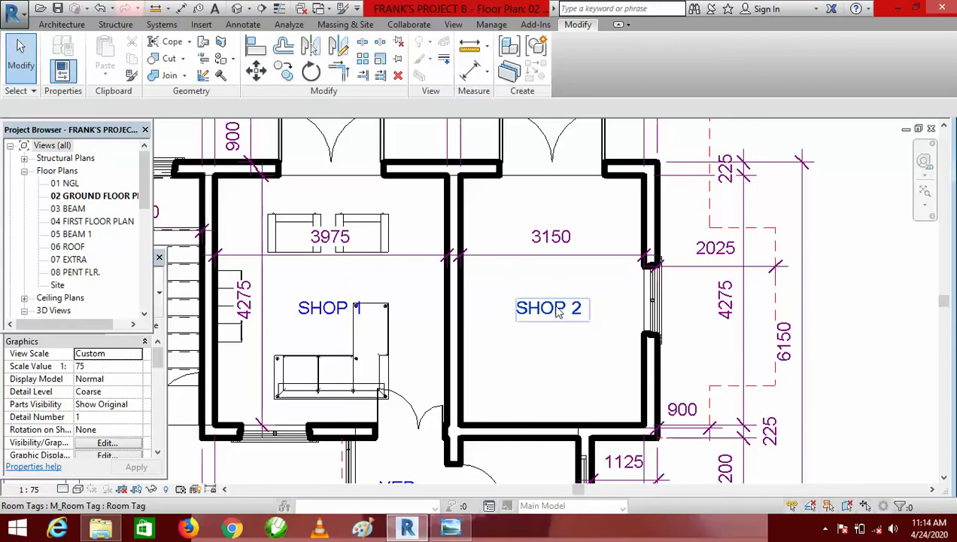
# - Start placing a component and browse the family library to the Tables folder within Furniture, Desks and Tables
pyautogui.click(62, 24)
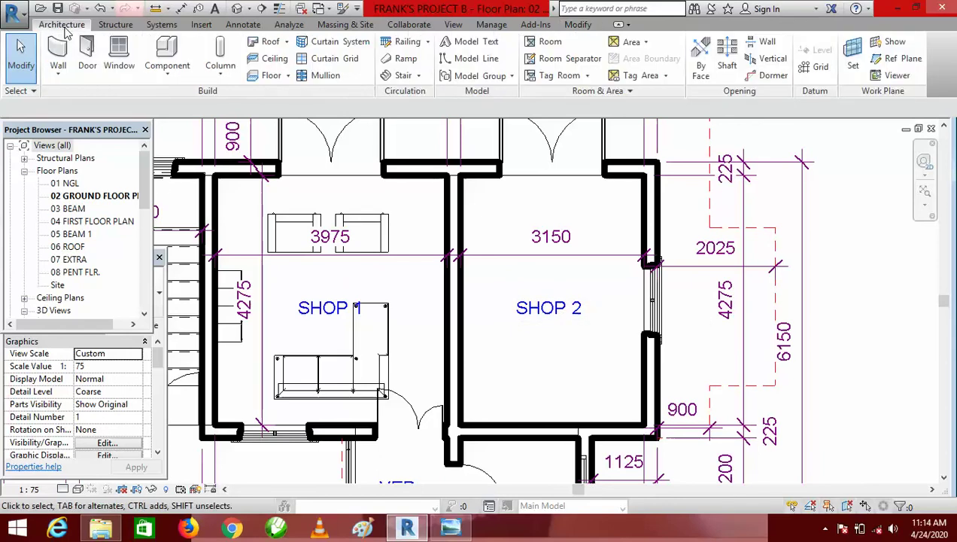
pyautogui.click(167, 60)
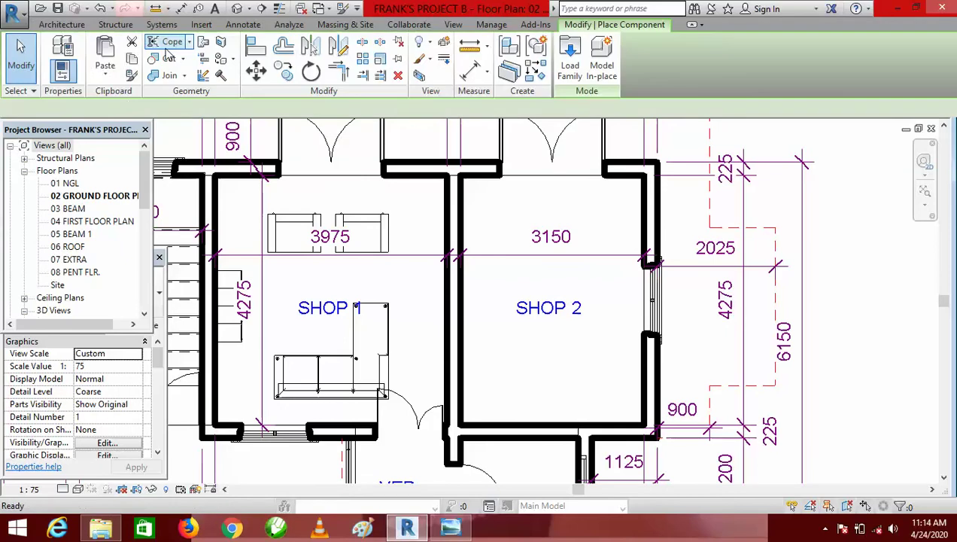
pyautogui.click(572, 68)
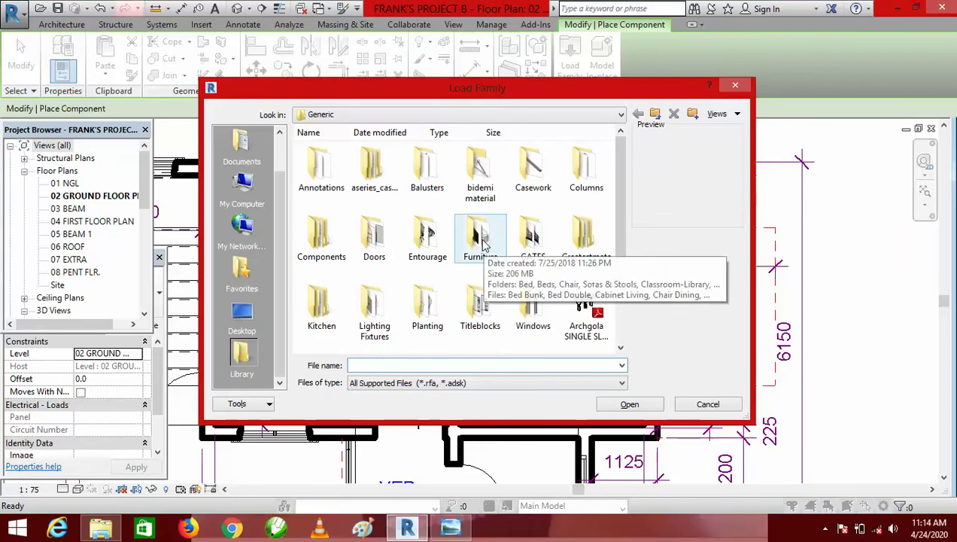
pyautogui.doubleClick(482, 238)
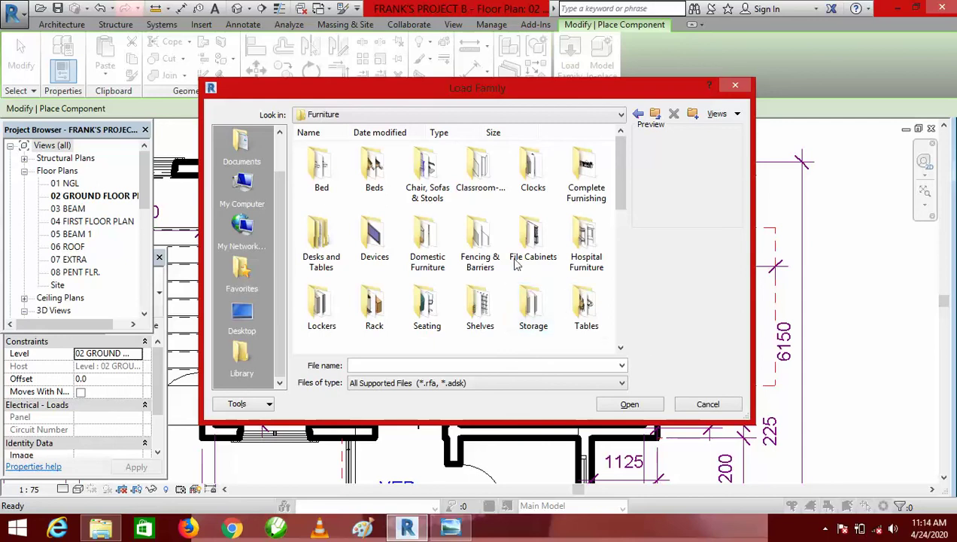
pyautogui.doubleClick(326, 249)
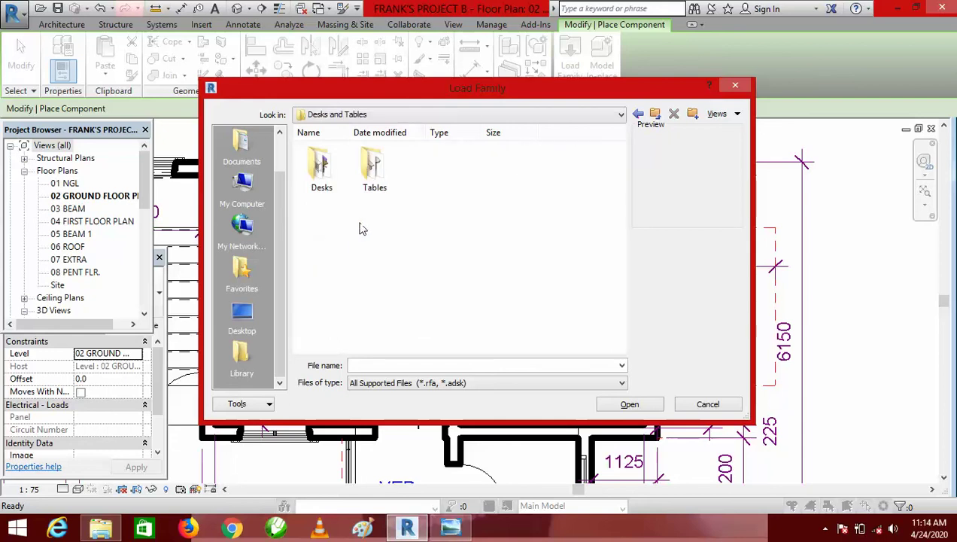
pyautogui.doubleClick(374, 173)
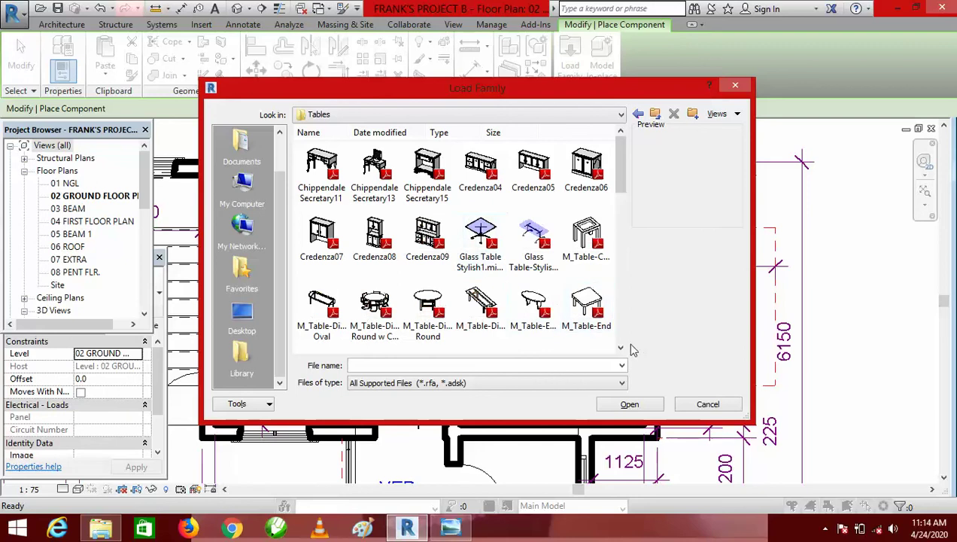
# - Load the family "Table - Dining w chairs (2)" from the Tables folder into the project
pyautogui.scroll(-5, 621, 353)
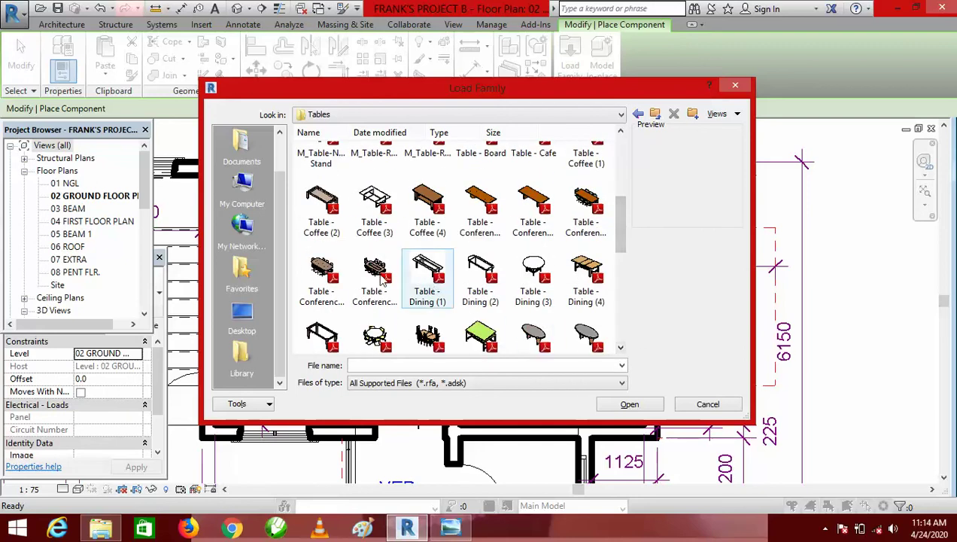
pyautogui.click(621, 349)
pyautogui.click(622, 349)
pyautogui.click(621, 349)
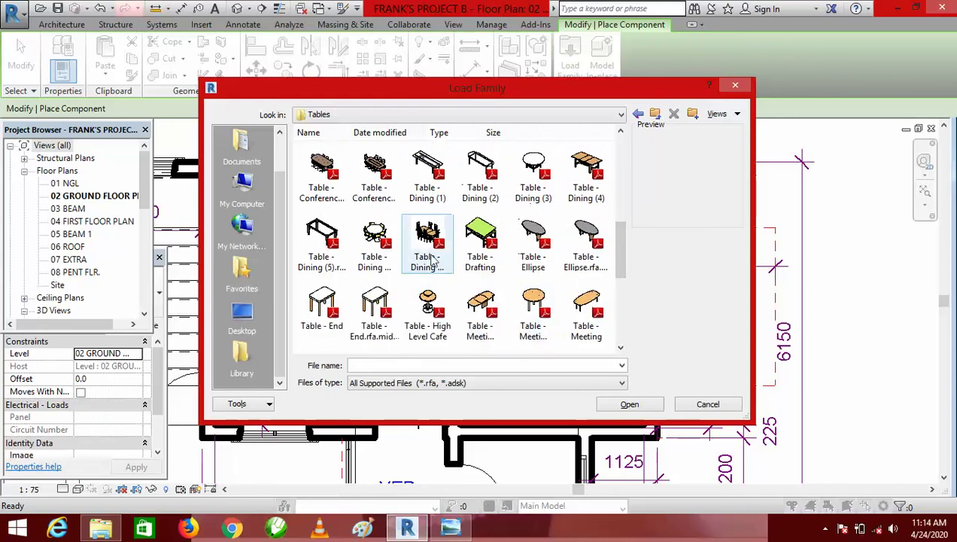
pyautogui.click(430, 239)
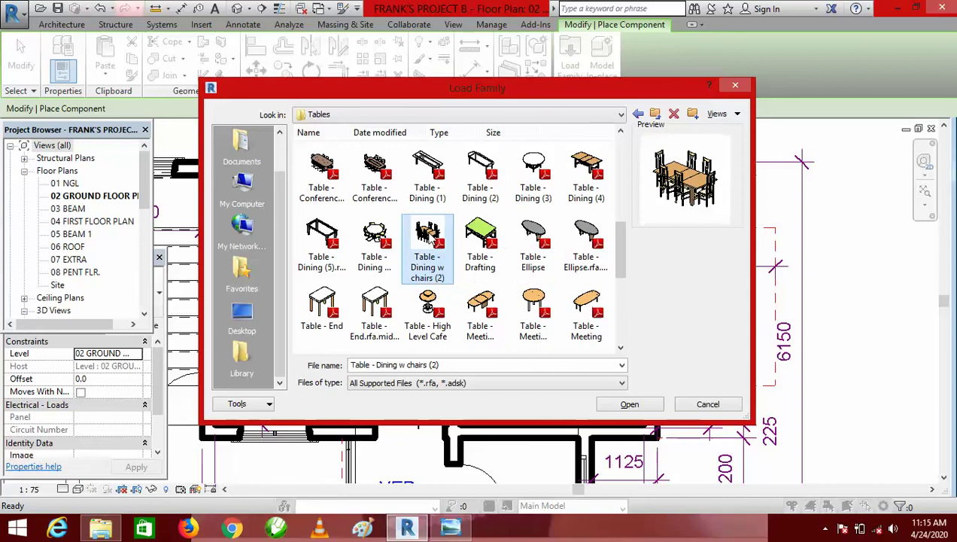
pyautogui.click(630, 405)
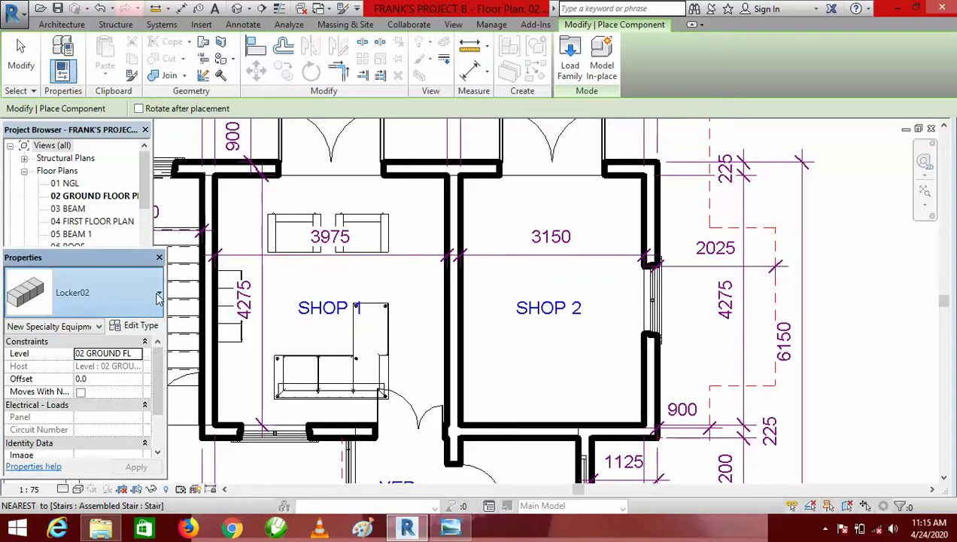
# - Choose the Table w 6 Seats type of the Table - Dining w chairs (2) family for placement
pyautogui.click(158, 297)
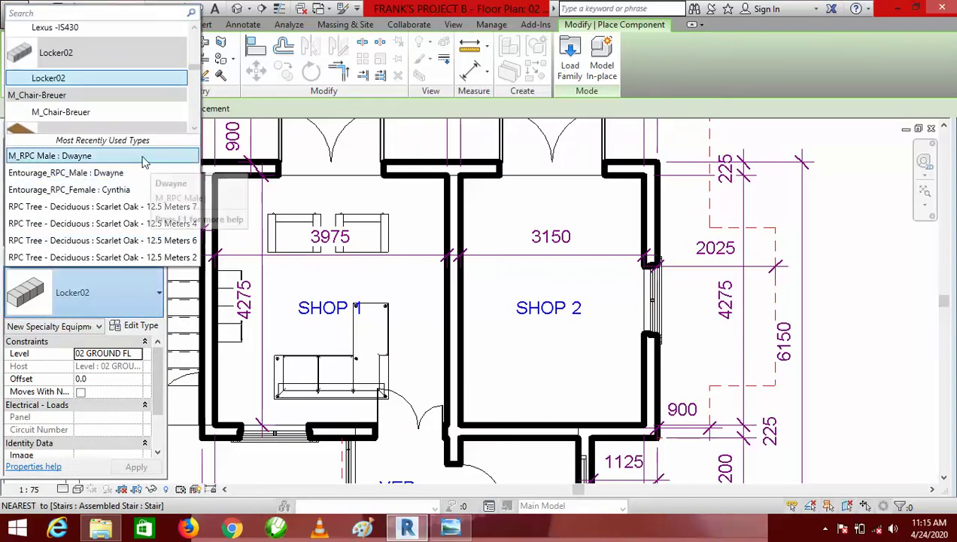
pyautogui.click(194, 129)
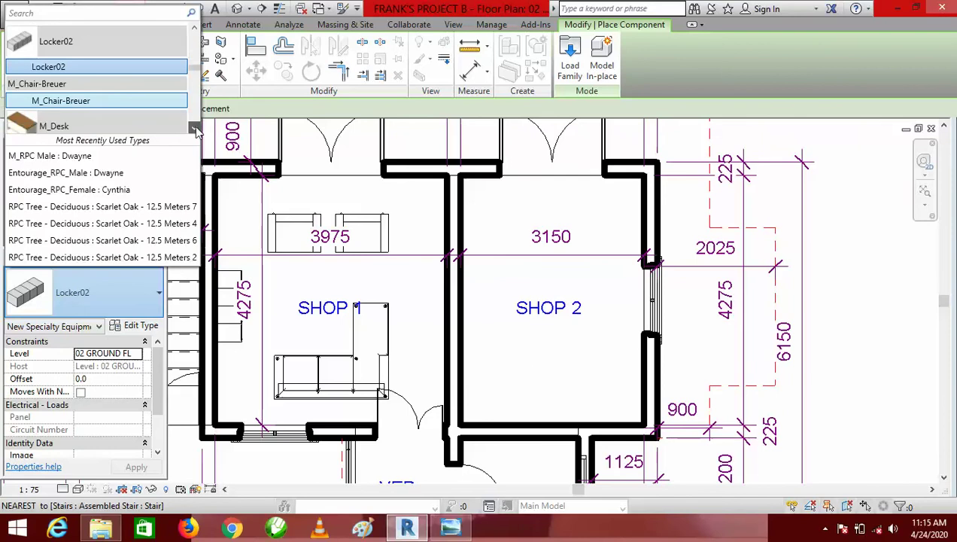
pyautogui.click(194, 129)
pyautogui.click(194, 128)
pyautogui.click(194, 129)
pyautogui.click(194, 129)
pyautogui.click(194, 129)
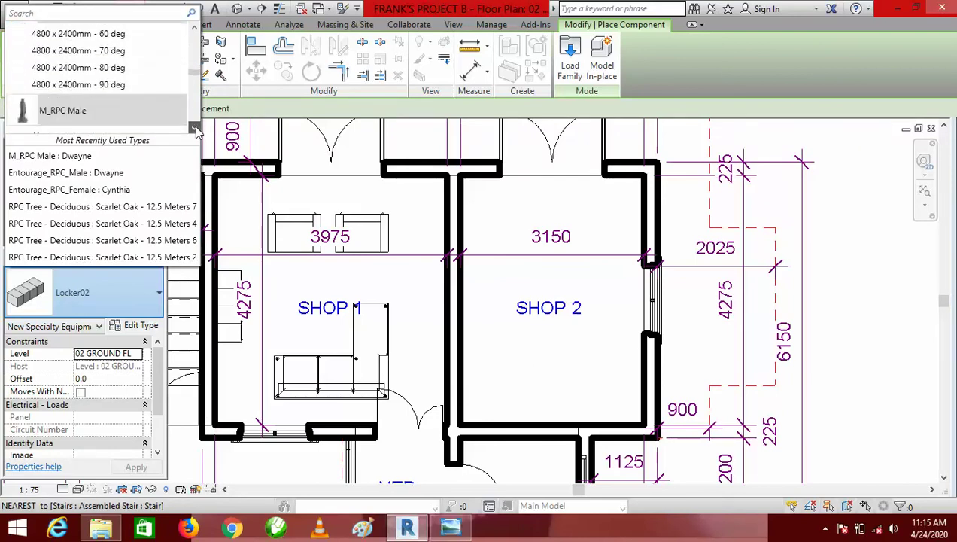
pyautogui.click(194, 129)
pyautogui.click(194, 129)
pyautogui.click(195, 128)
pyautogui.click(194, 129)
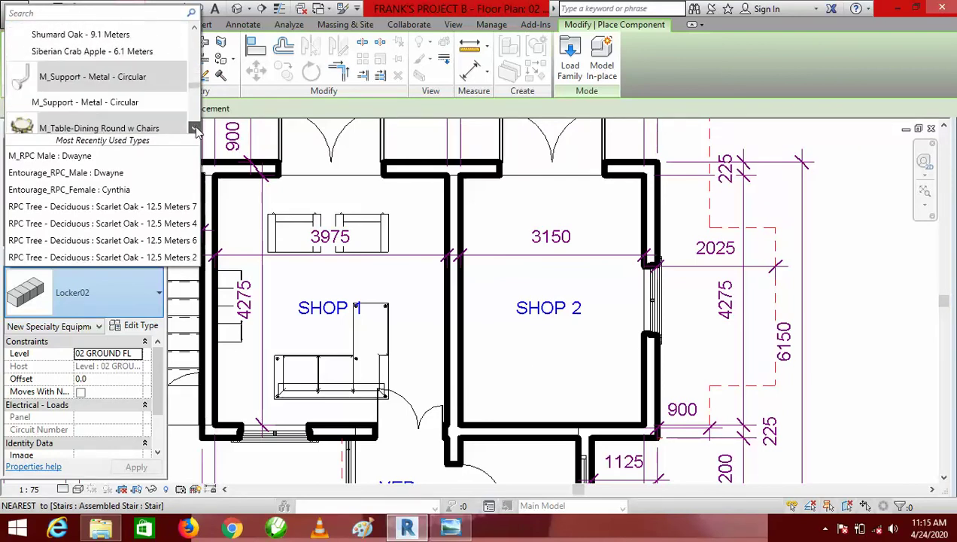
pyautogui.click(194, 129)
pyautogui.click(194, 128)
pyautogui.click(194, 129)
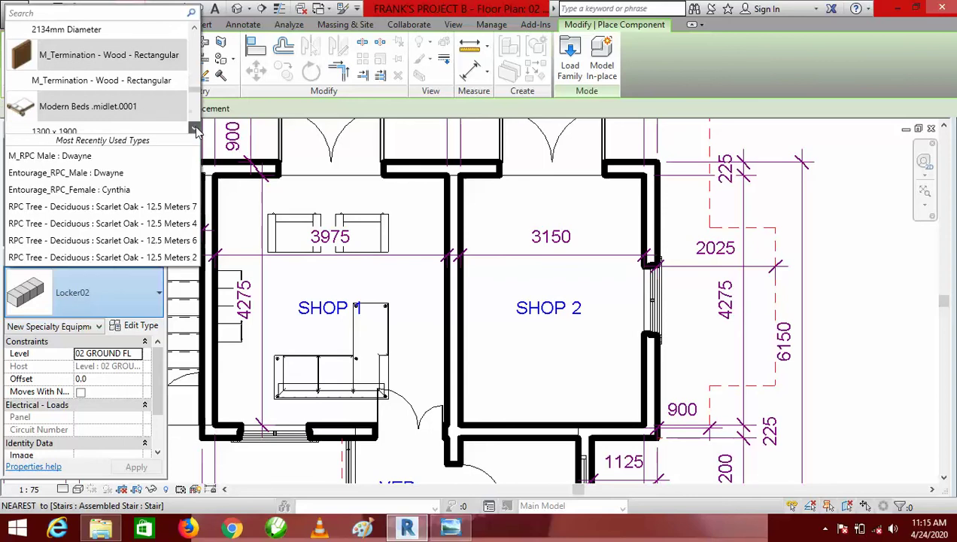
pyautogui.click(194, 129)
pyautogui.click(194, 129)
pyautogui.click(194, 129)
pyautogui.click(194, 128)
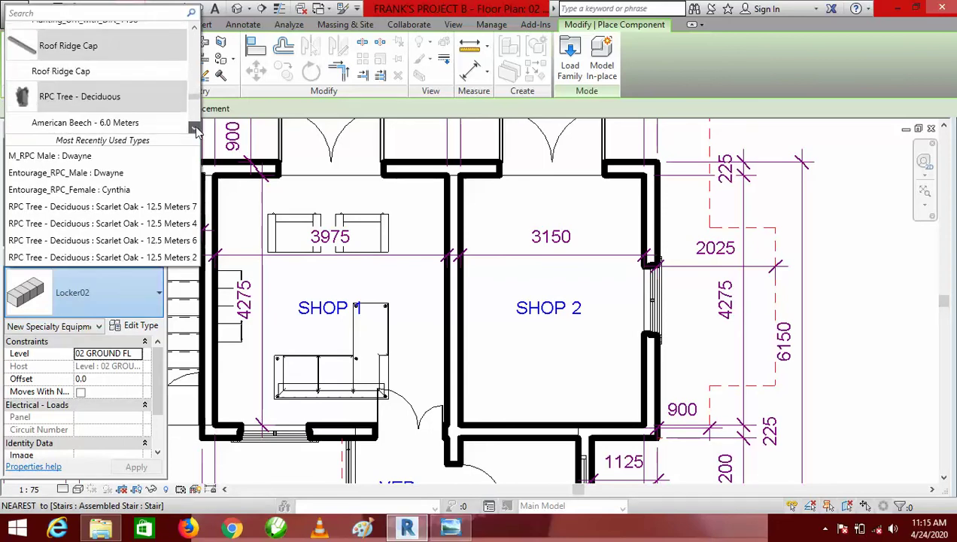
pyautogui.click(194, 129)
pyautogui.click(194, 129)
pyautogui.click(194, 129)
pyautogui.click(194, 129)
pyautogui.click(195, 128)
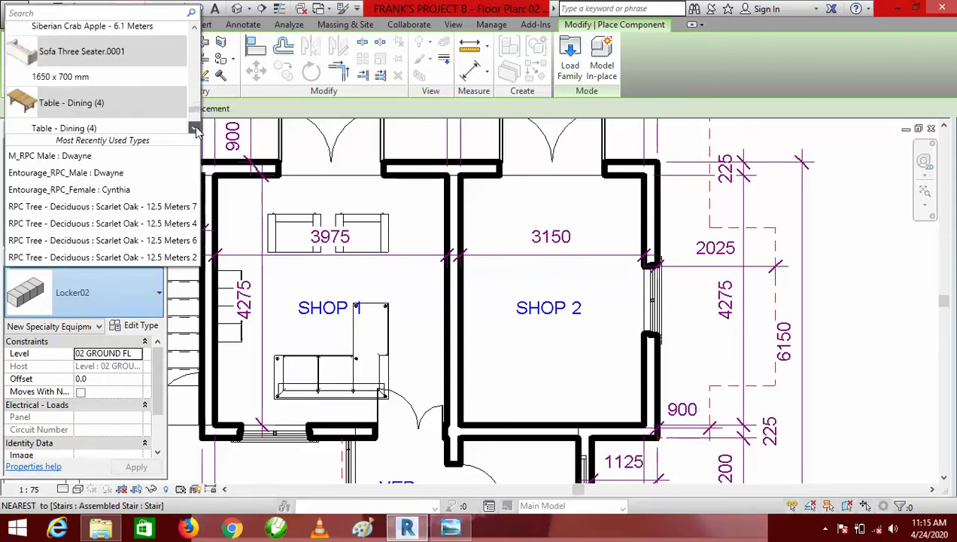
pyautogui.click(194, 129)
pyautogui.click(195, 129)
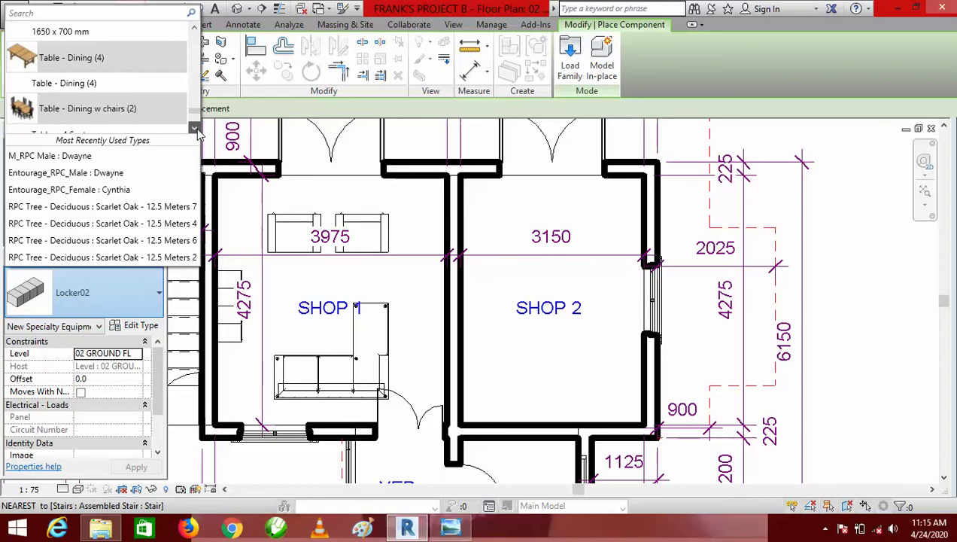
pyautogui.click(194, 129)
pyautogui.click(194, 128)
pyautogui.click(194, 128)
pyautogui.click(195, 130)
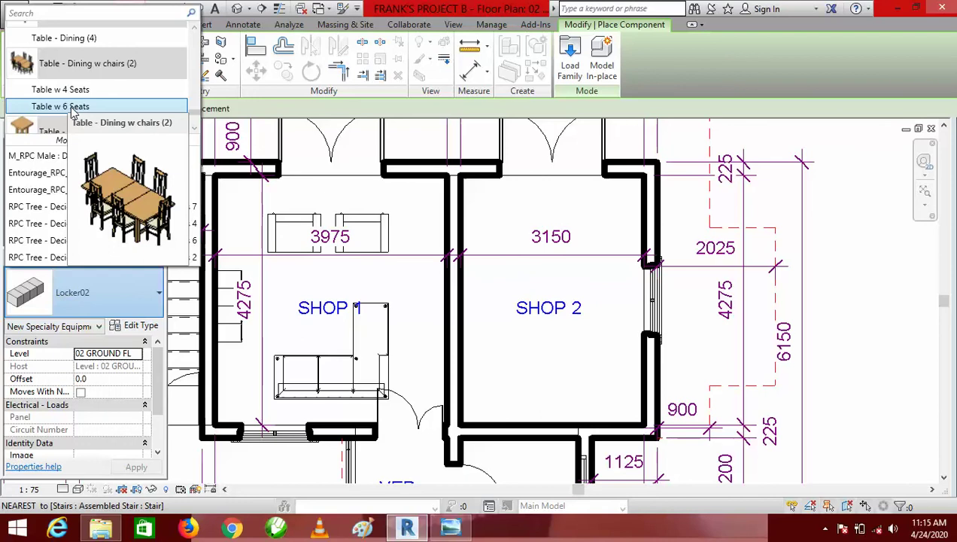
pyautogui.click(73, 111)
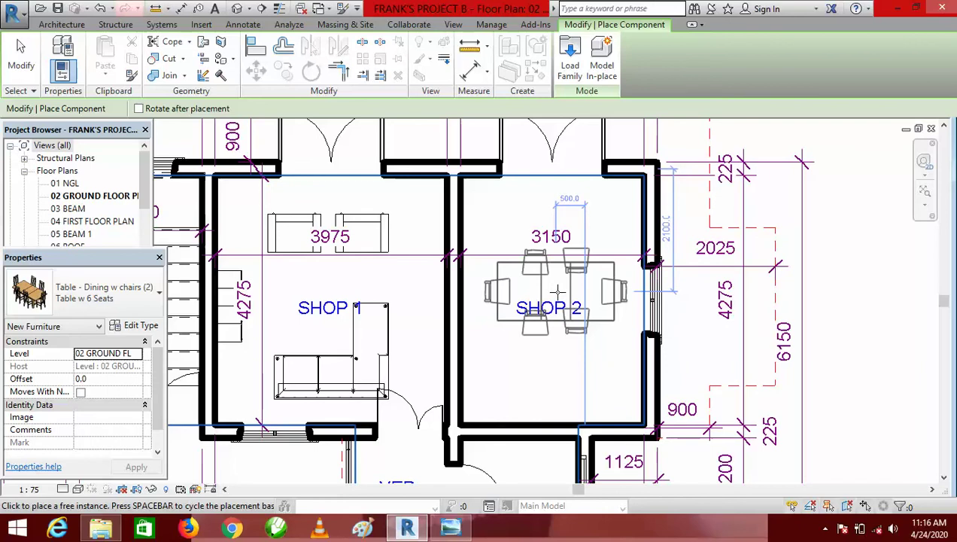
# - Place the six-seat dining table in SHOP 2, rotated 90 degrees, about 1700 mm from the SHOP 1 partition and 2100 mm from the entrance wall
pyautogui.press('space')
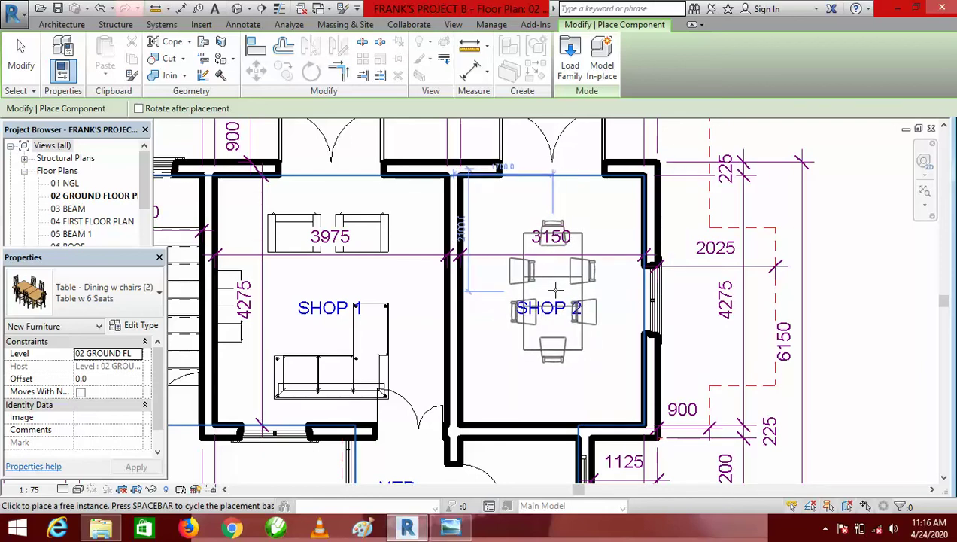
pyautogui.click(554, 289)
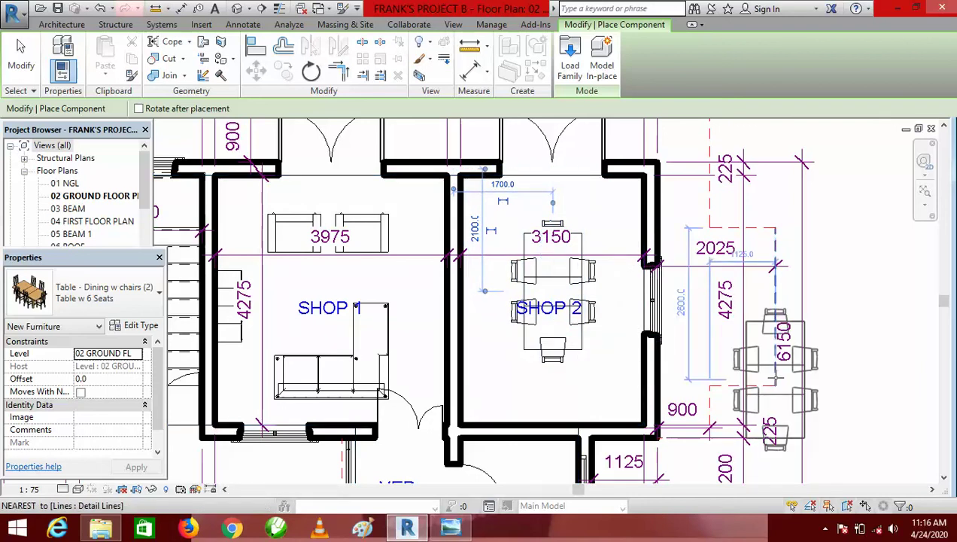
pyautogui.press('Escape')
pyautogui.press('Escape')
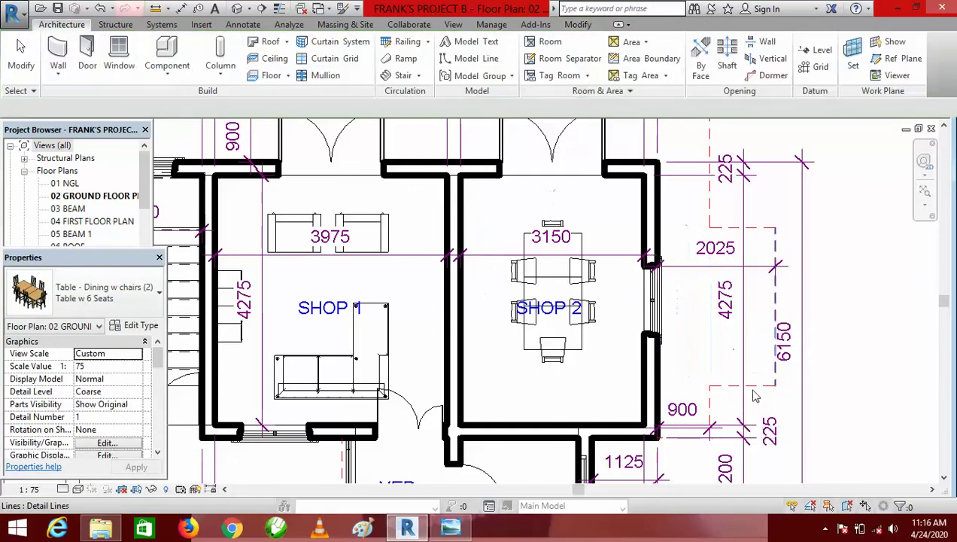
# - Create a perspective camera view of SHOP 2 from the corner between entrance and window, aimed diagonally across the dining table at the opposite corner
pyautogui.scroll(-3, 546, 295)
pyautogui.scroll(2, 609, 235)
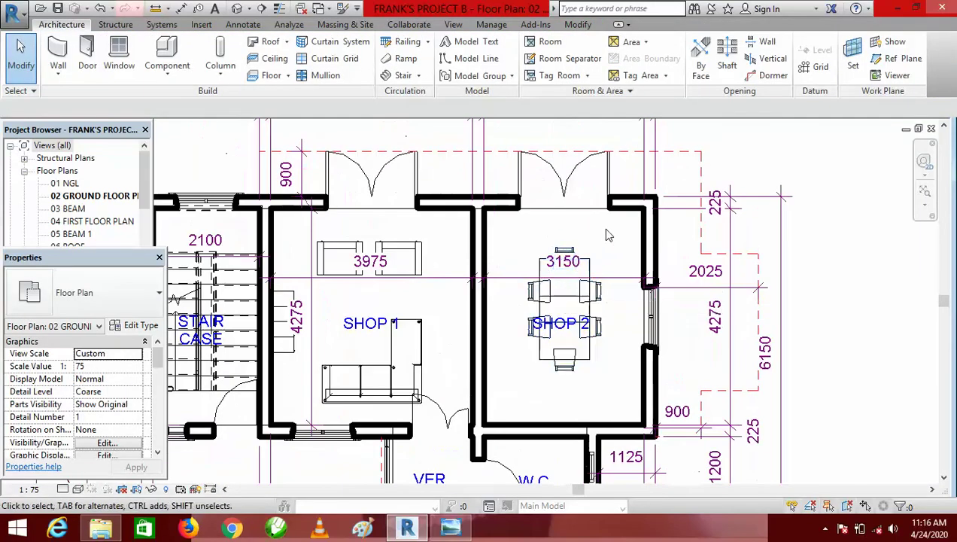
pyautogui.scroll(1, 609, 233)
pyautogui.scroll(-1, 629, 273)
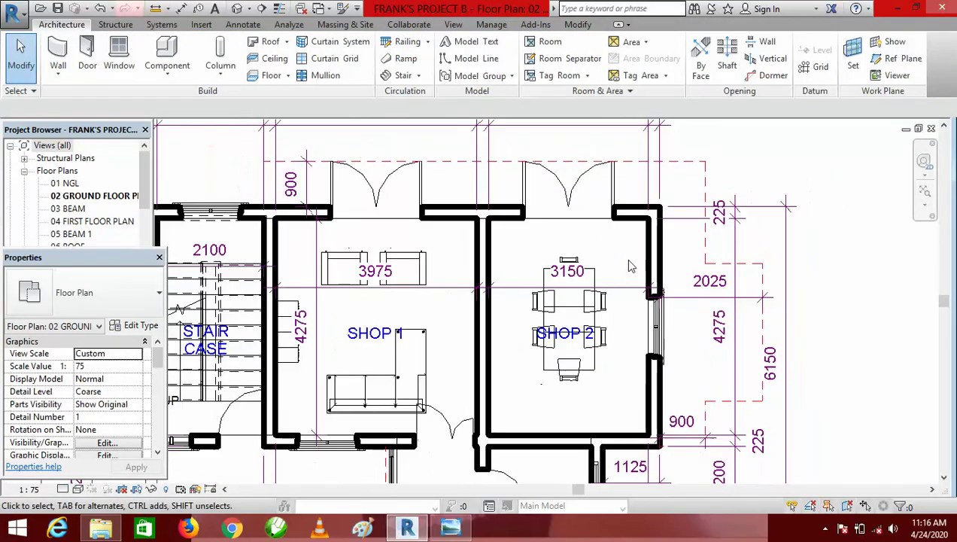
pyautogui.click(249, 9)
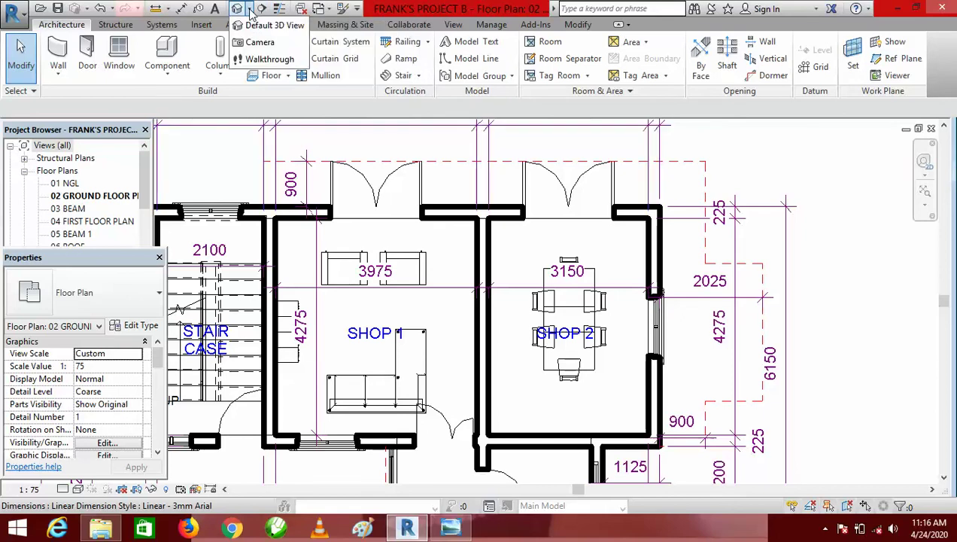
pyautogui.click(260, 43)
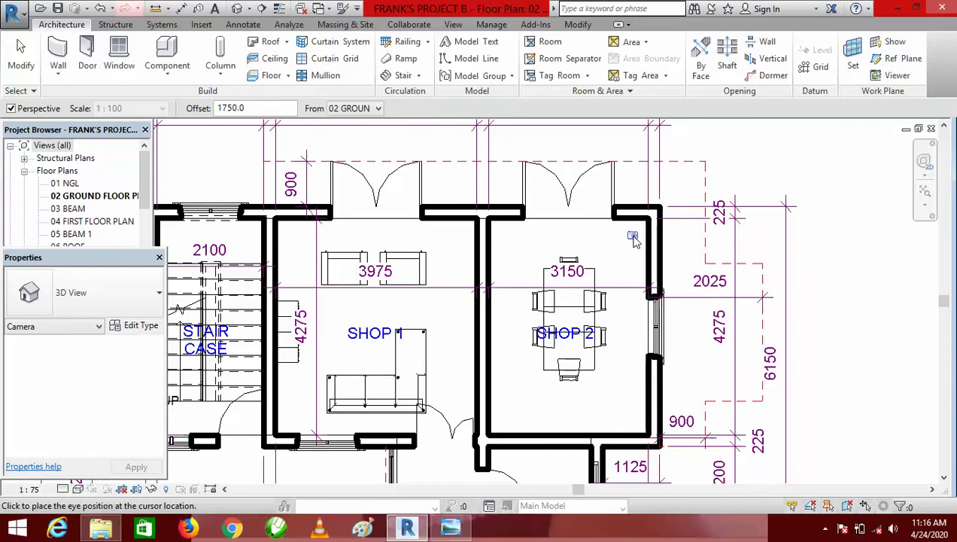
pyautogui.click(633, 237)
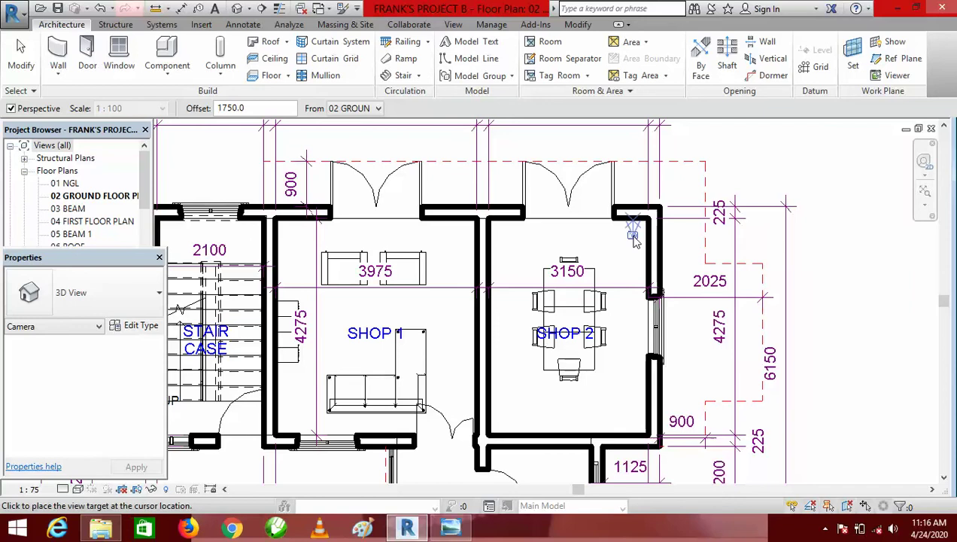
pyautogui.click(525, 411)
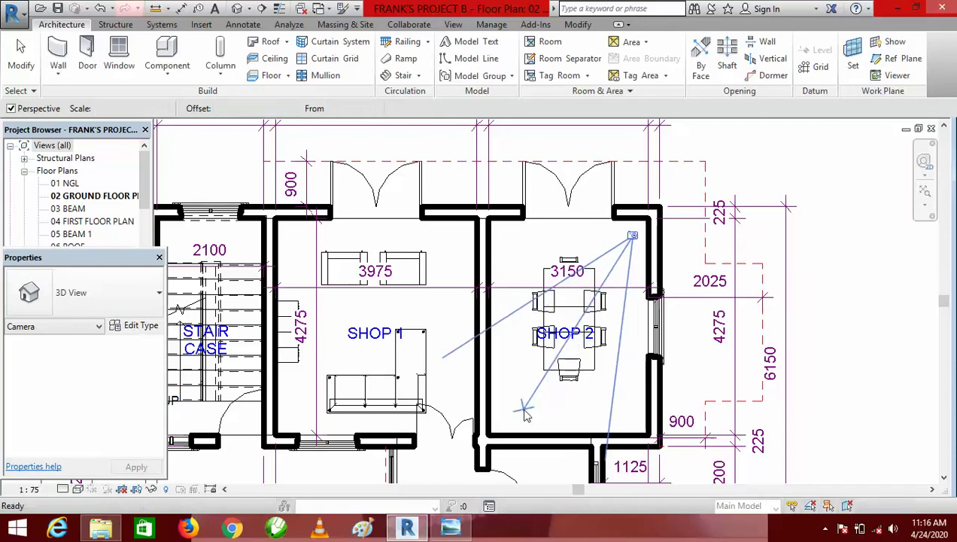
# - Resize the camera view's crop region, extending its lower and side edges around the dining set and lowering its upper edge slightly
pyautogui.scroll(-4, 506, 270)
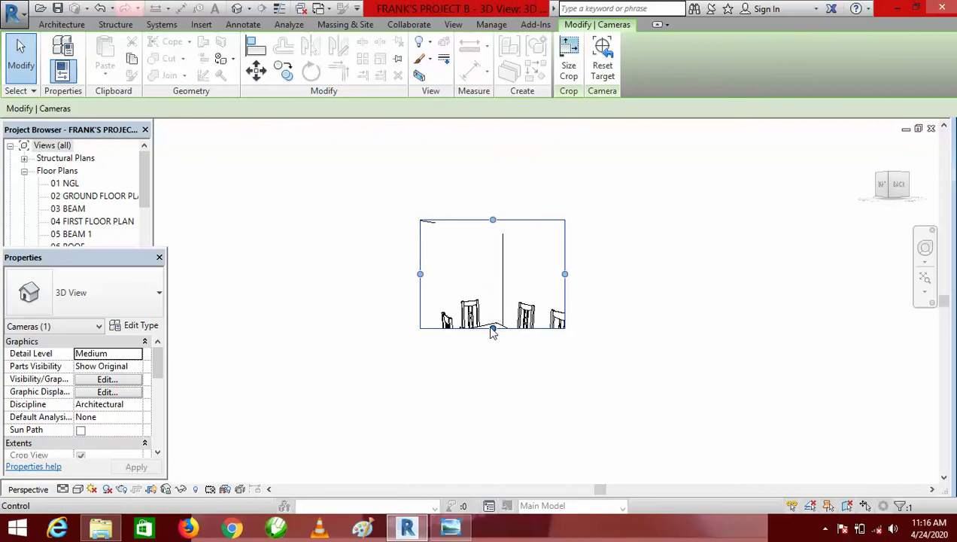
pyautogui.moveTo(494, 330); pyautogui.dragTo(496, 412)
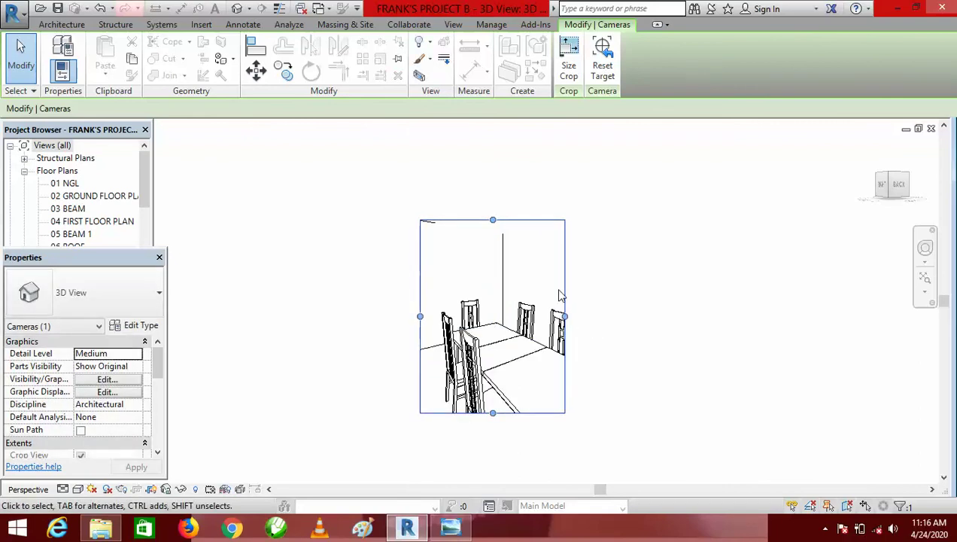
pyautogui.moveTo(566, 318); pyautogui.dragTo(670, 328)
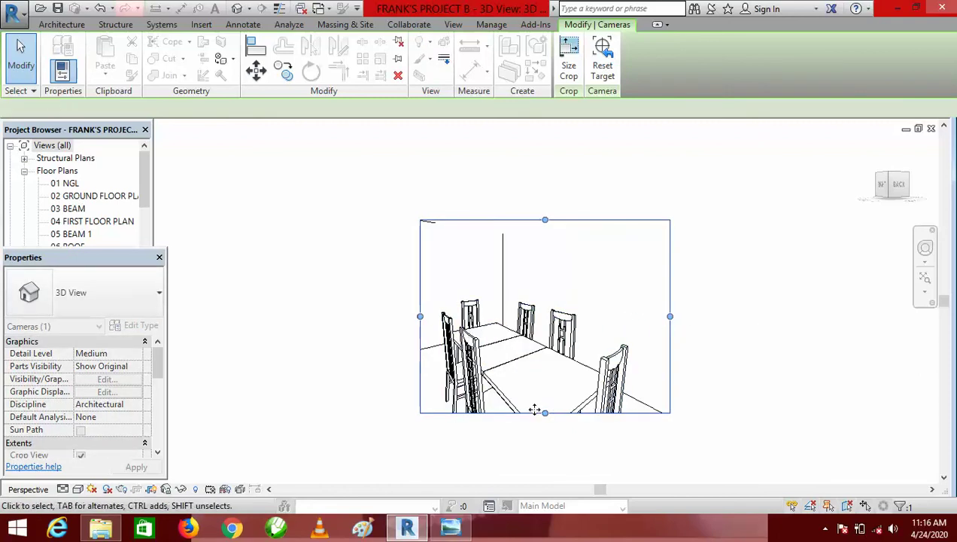
pyautogui.moveTo(545, 412); pyautogui.dragTo(546, 462)
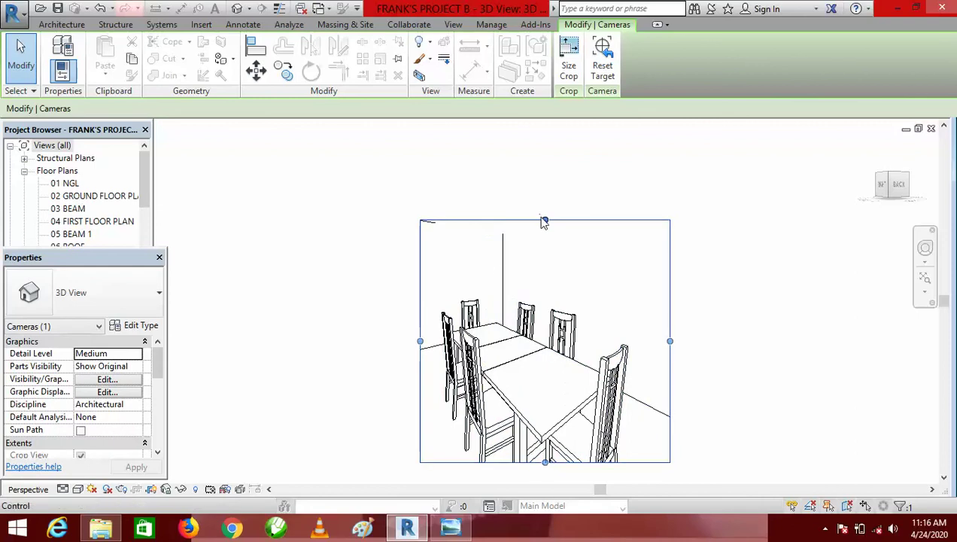
pyautogui.moveTo(545, 220); pyautogui.dragTo(545, 250)
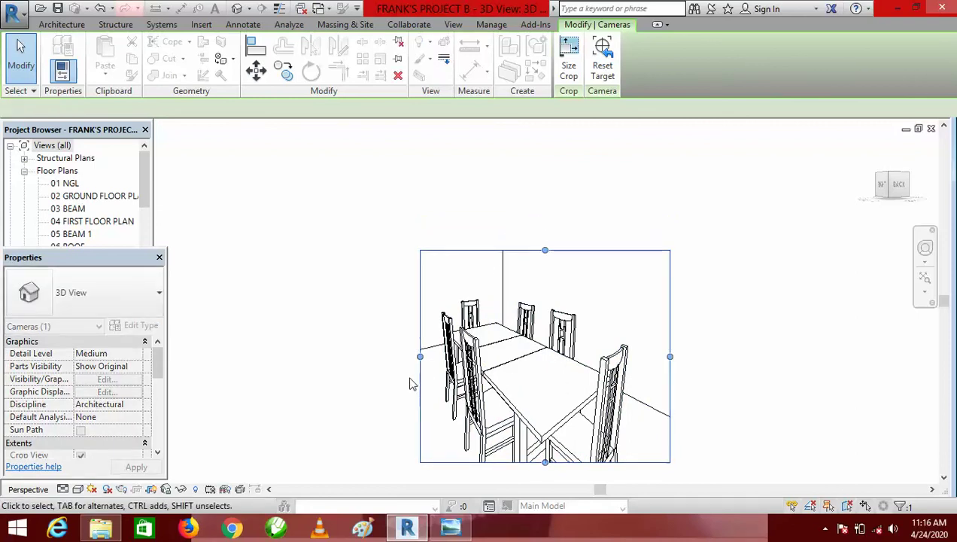
pyautogui.moveTo(420, 357); pyautogui.dragTo(398, 357)
pyautogui.scroll(-1, 429, 216)
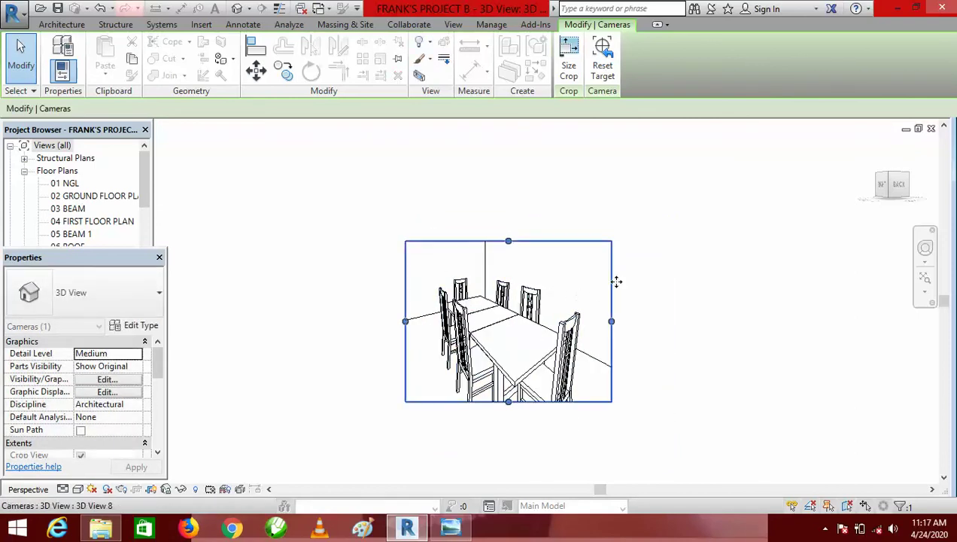
pyautogui.moveTo(509, 401); pyautogui.dragTo(519, 439)
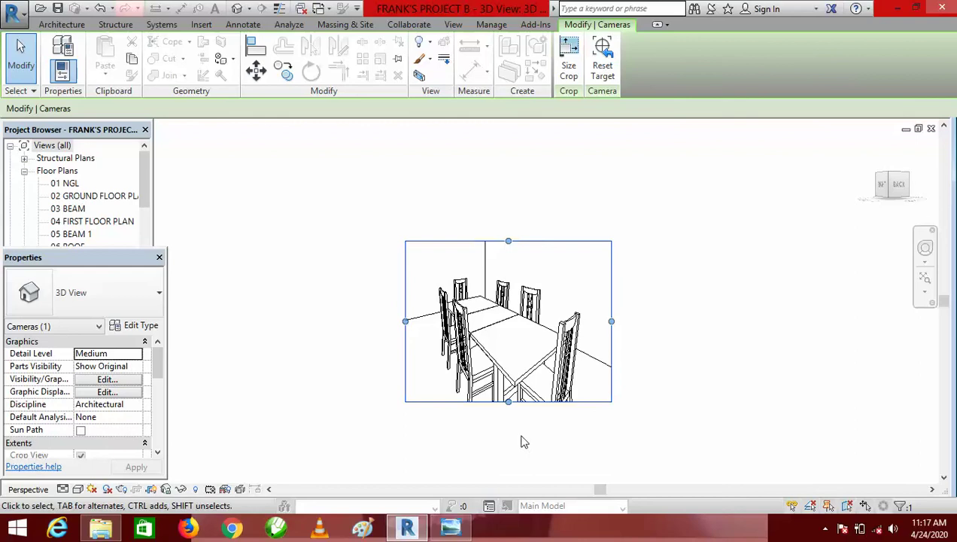
pyautogui.click(641, 331)
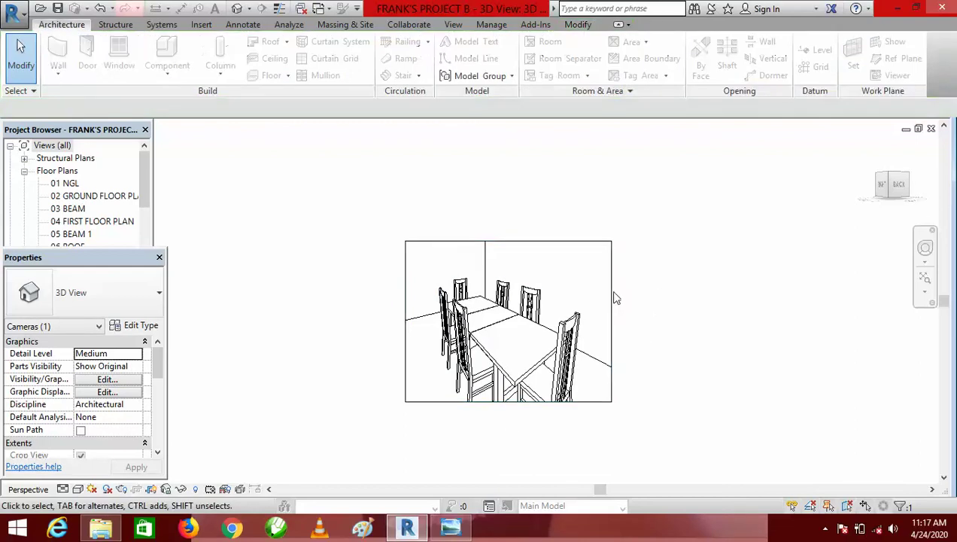
# - Set the camera view's visual style to Realistic
pyautogui.click(79, 490)
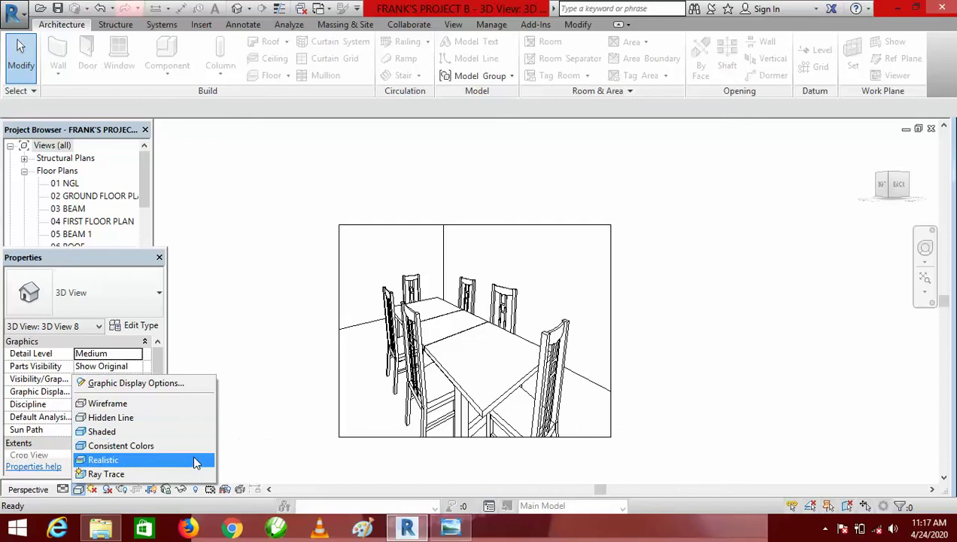
pyautogui.click(194, 460)
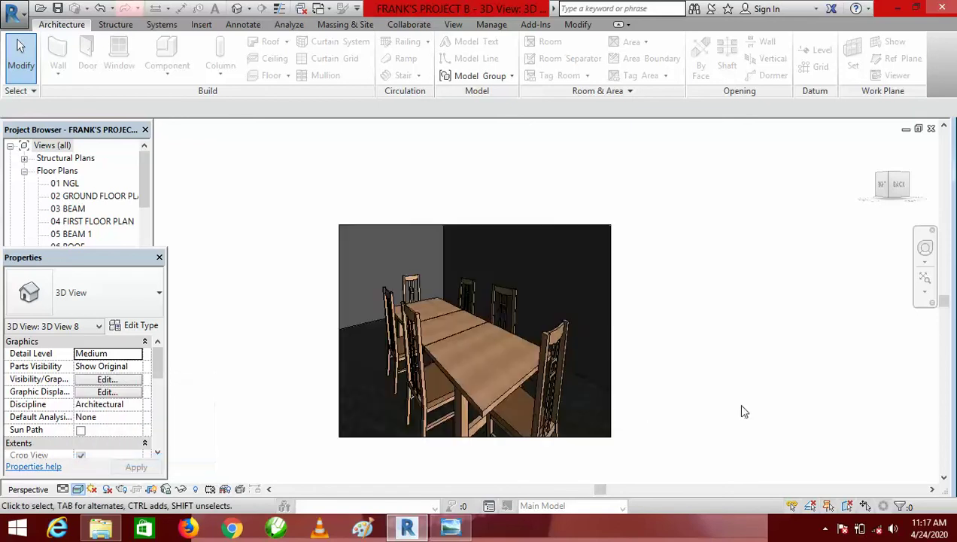
pyautogui.scroll(1, 557, 298)
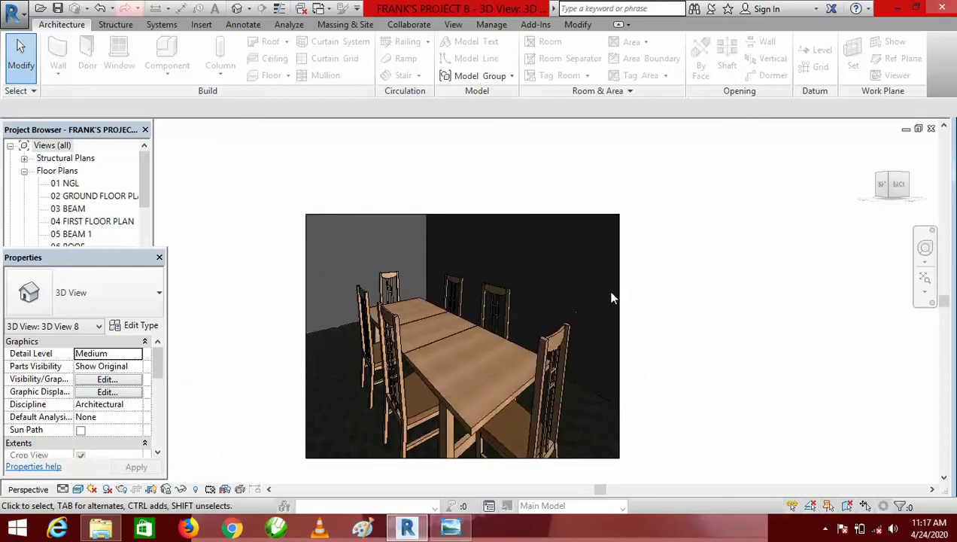
pyautogui.scroll(-1, 518, 267)
pyautogui.scroll(1, 594, 278)
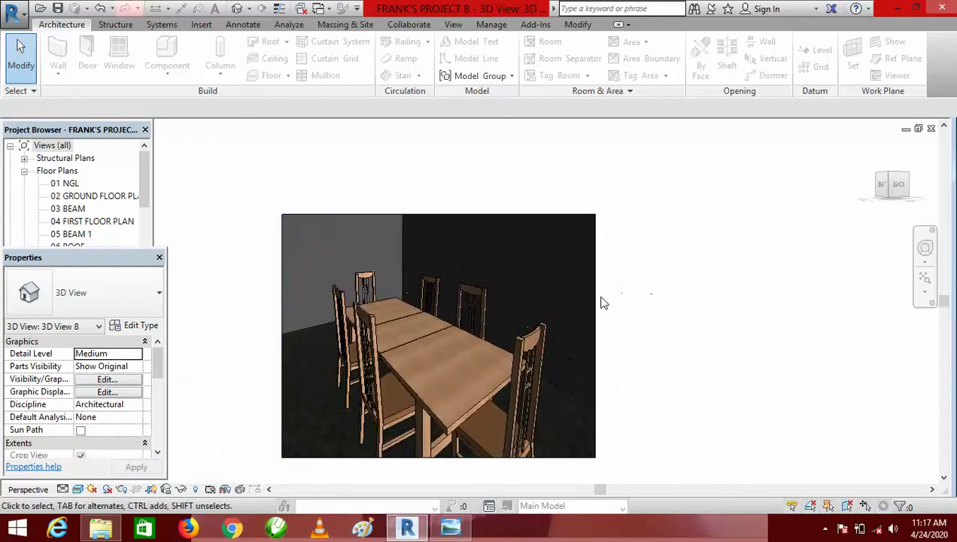
# - Extend the crop region's right and lower edges a little further to take in the nearest chair's legs and more floor
pyautogui.click(596, 301)
pyautogui.scroll(-1, 598, 307)
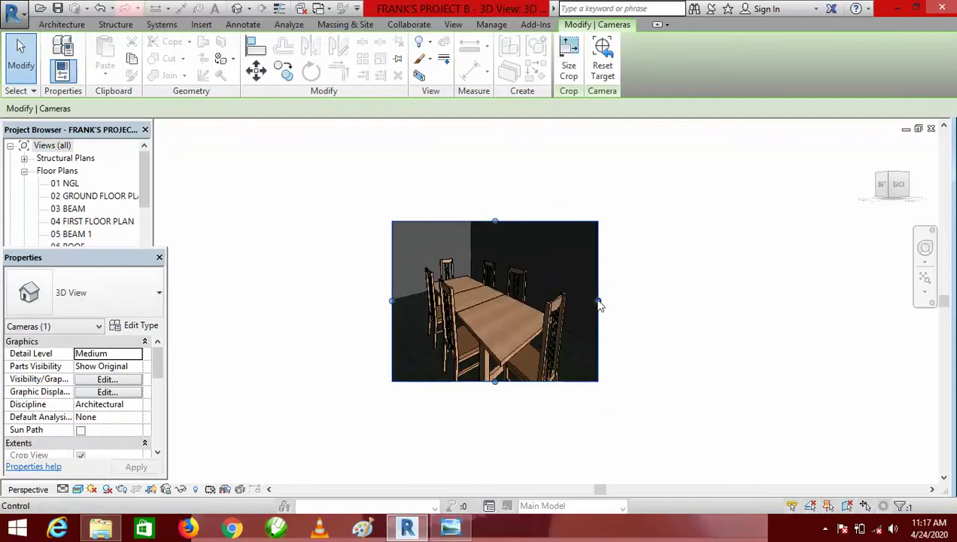
pyautogui.moveTo(600, 305); pyautogui.dragTo(624, 301)
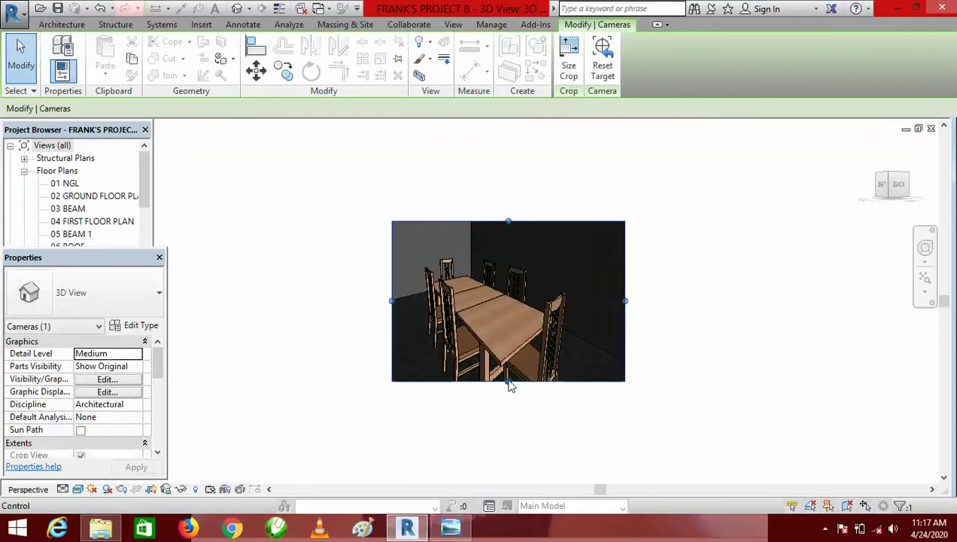
pyautogui.moveTo(509, 381); pyautogui.dragTo(512, 412)
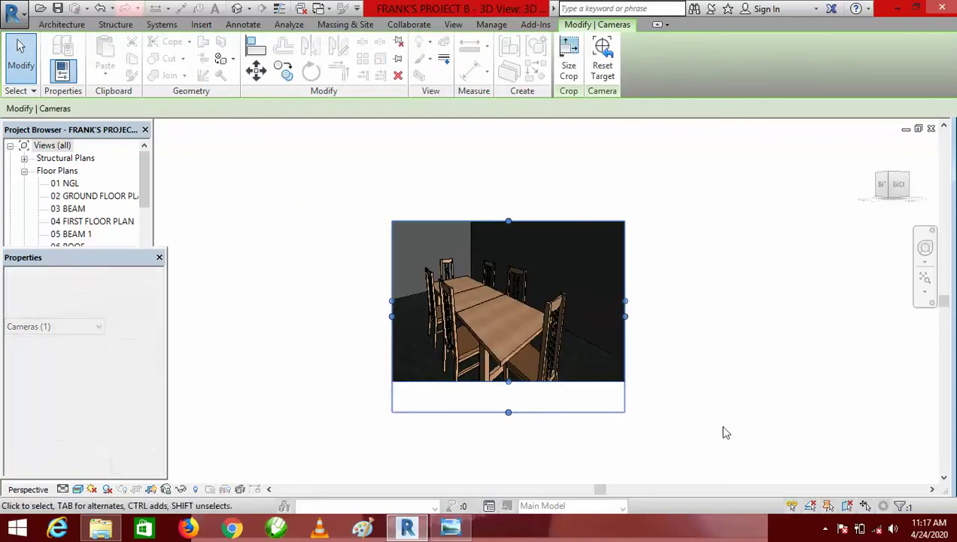
pyautogui.click(680, 325)
pyautogui.scroll(2, 650, 260)
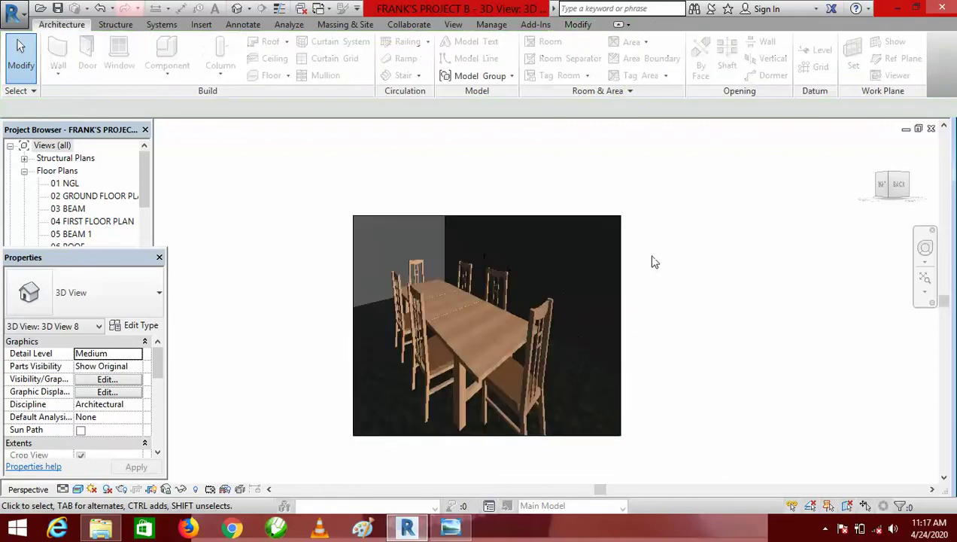
# - Open the 02 ground floor plan view and bring the W.C. behind SHOP 2 into view
pyautogui.scroll(-1, 651, 263)
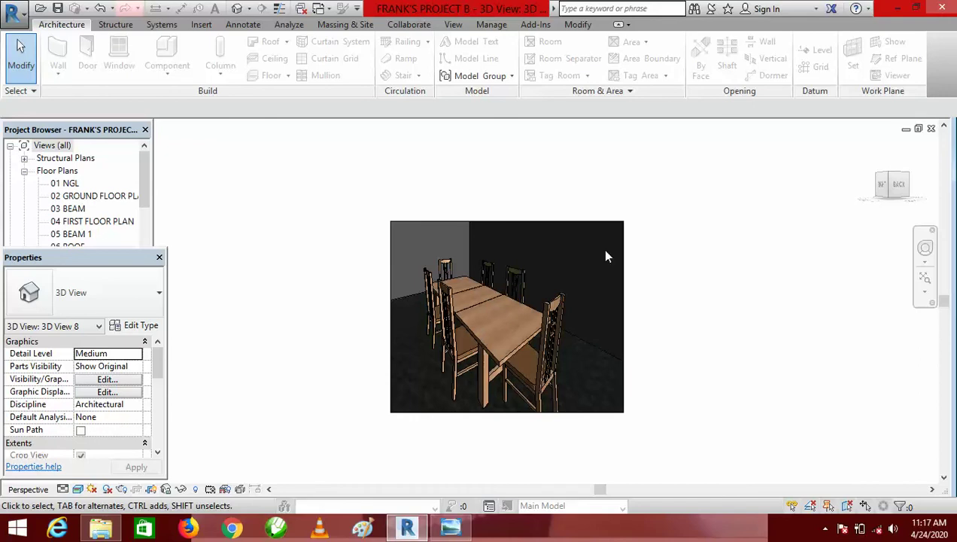
pyautogui.doubleClick(96, 196)
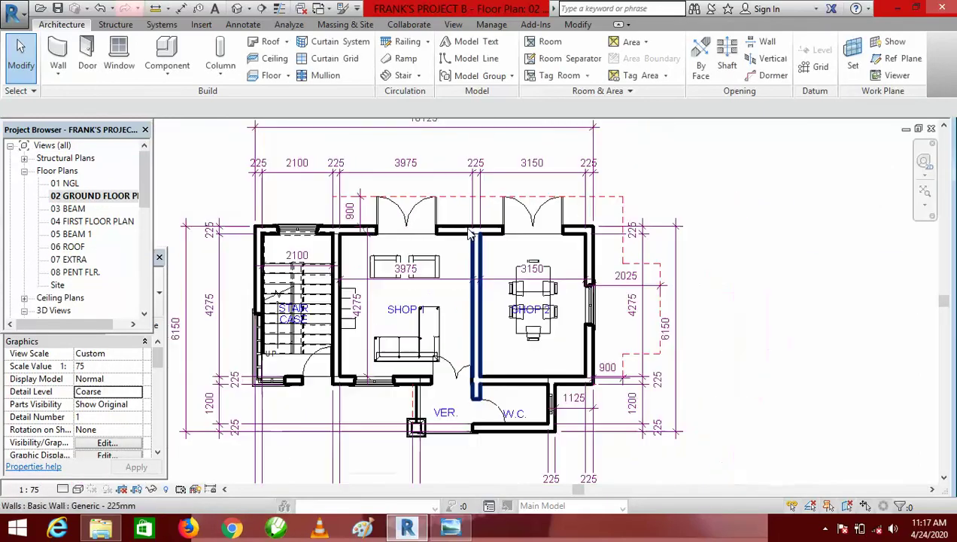
pyautogui.scroll(-2, 468, 234)
pyautogui.scroll(4, 527, 339)
pyautogui.scroll(1, 531, 344)
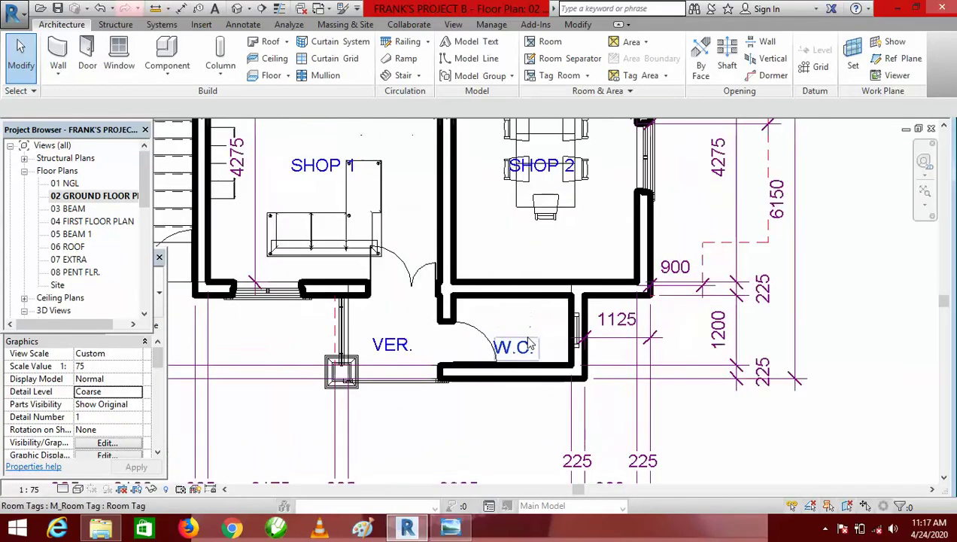
pyautogui.scroll(-1, 531, 344)
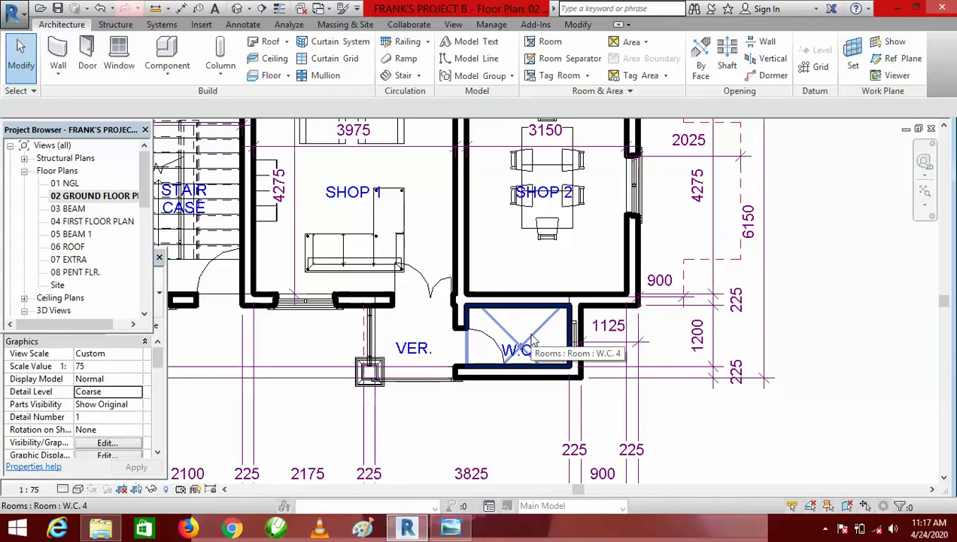
pyautogui.scroll(-1, 584, 367)
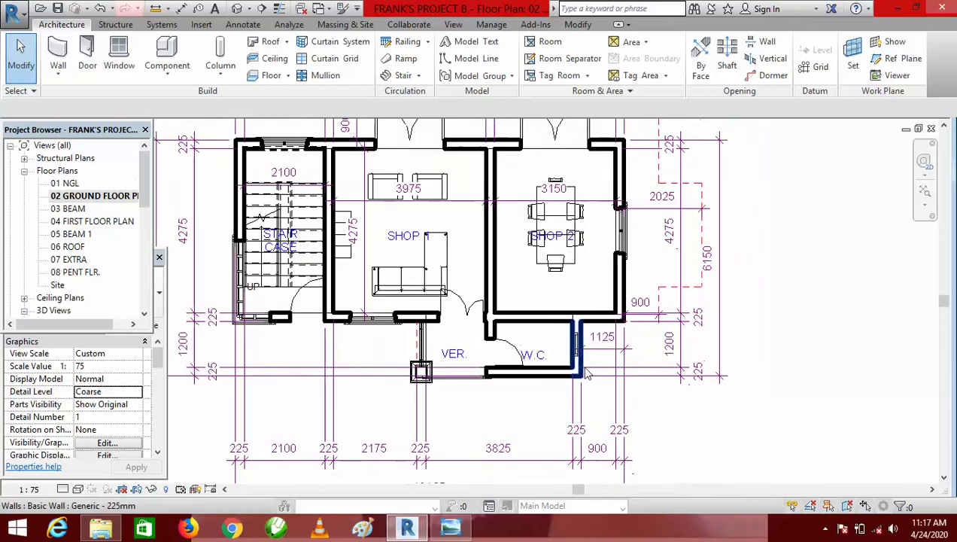
# - Load the Basin-Small (UK) family as a component from the library's Components folder, subfolder 74 Plumbing and Drainage
pyautogui.click(167, 48)
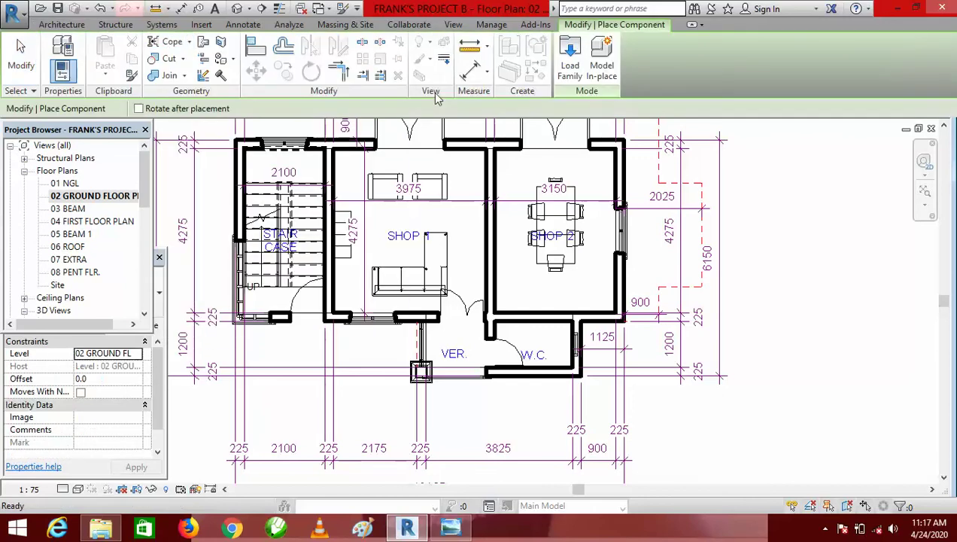
pyautogui.click(570, 56)
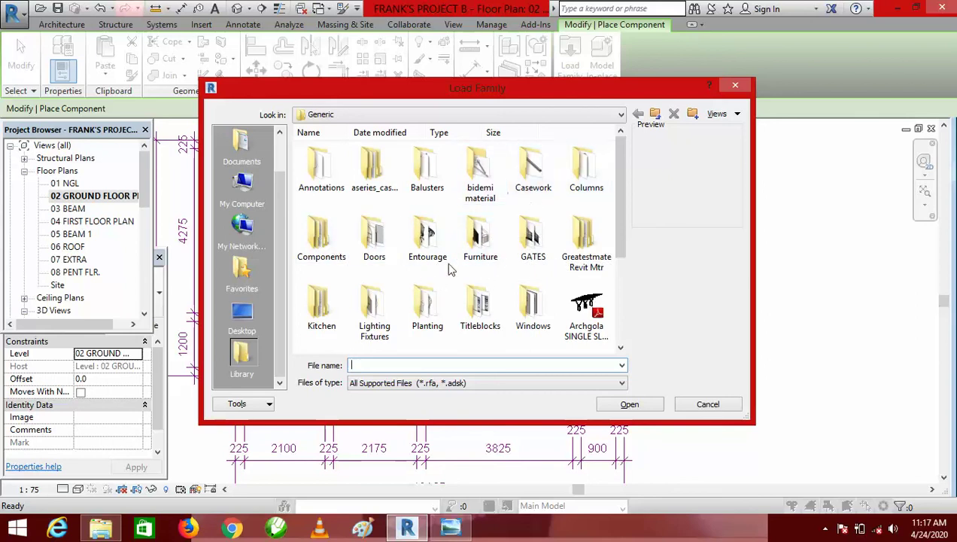
pyautogui.moveTo(616, 215)
pyautogui.mouseDown()
pyautogui.moveTo(614, 306)
pyautogui.moveTo(613, 218)
pyautogui.mouseUp()
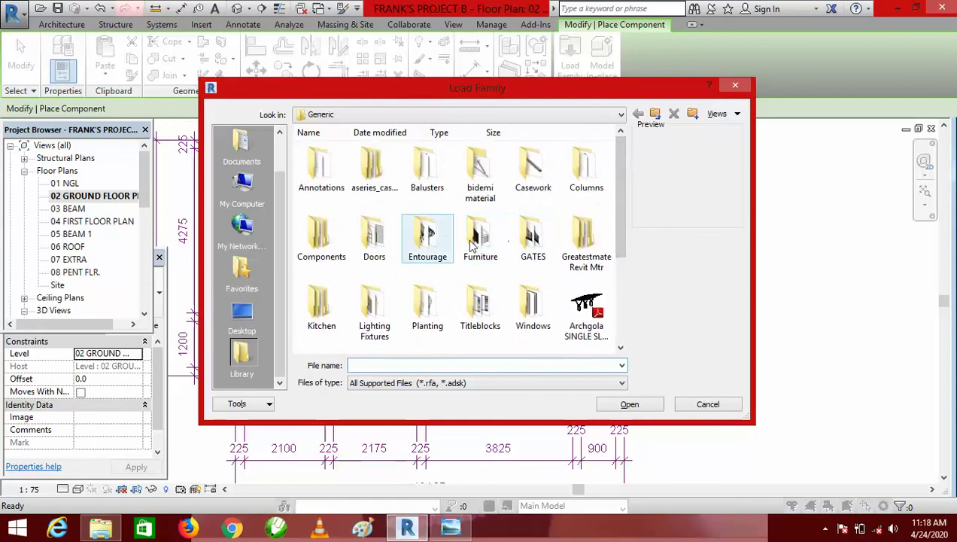
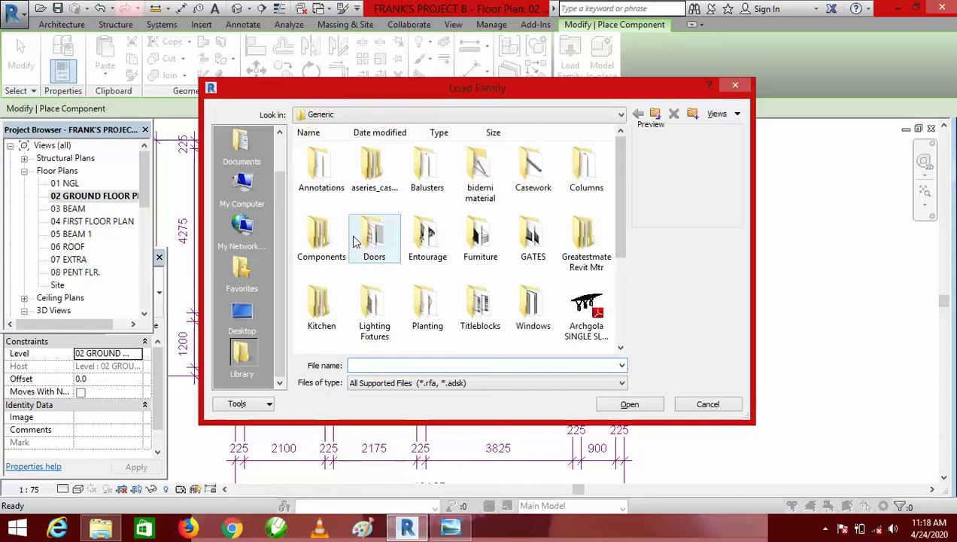
pyautogui.doubleClick(319, 237)
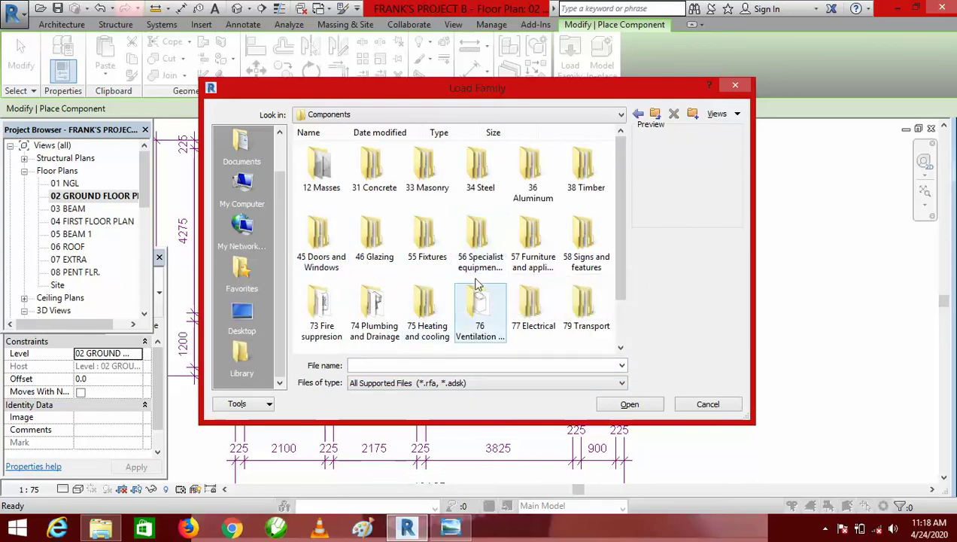
pyautogui.doubleClick(374, 316)
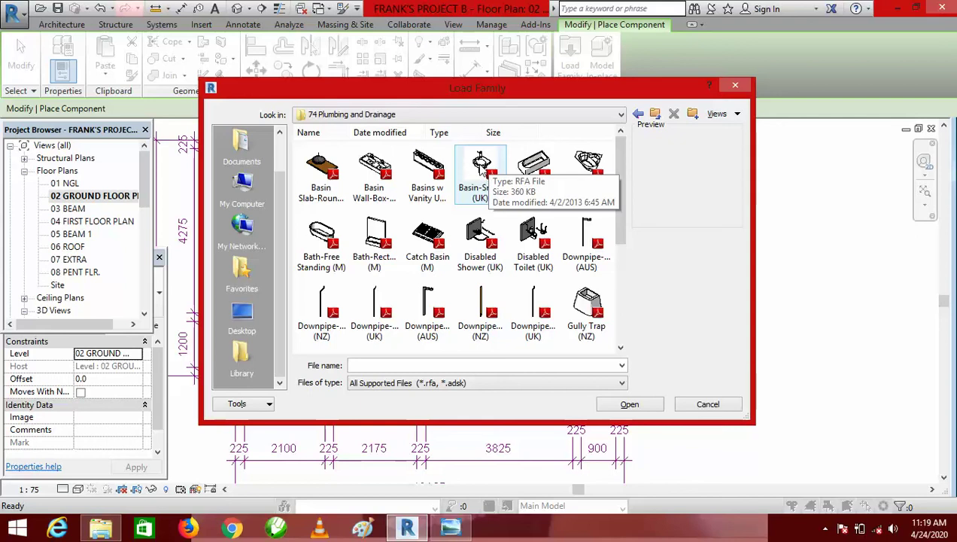
pyautogui.click(484, 170)
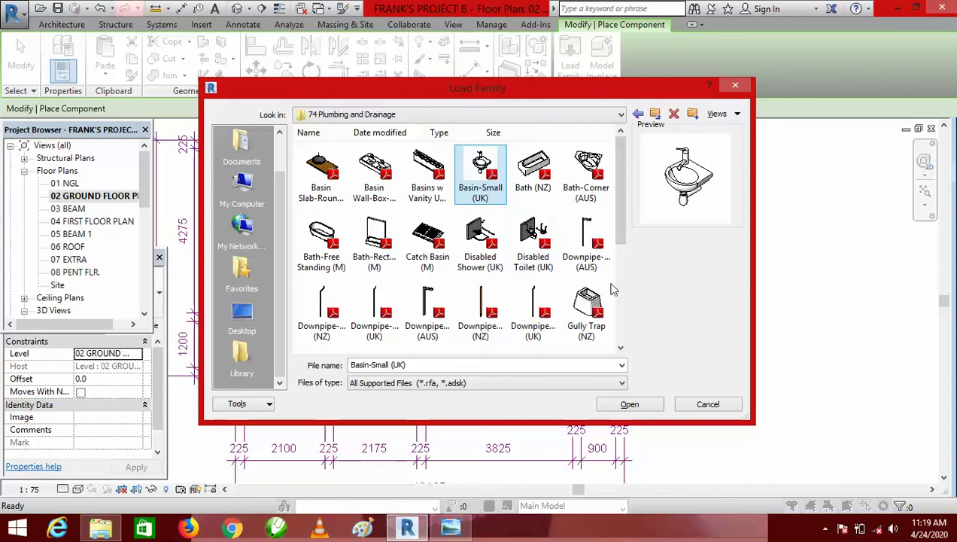
pyautogui.click(630, 405)
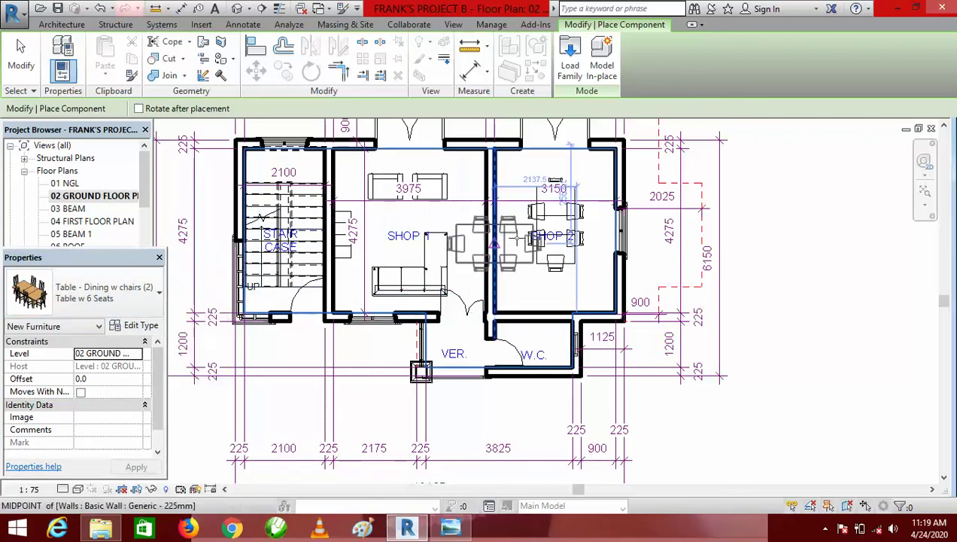
pyautogui.scroll(-4, 493, 242)
pyautogui.scroll(1, 476, 237)
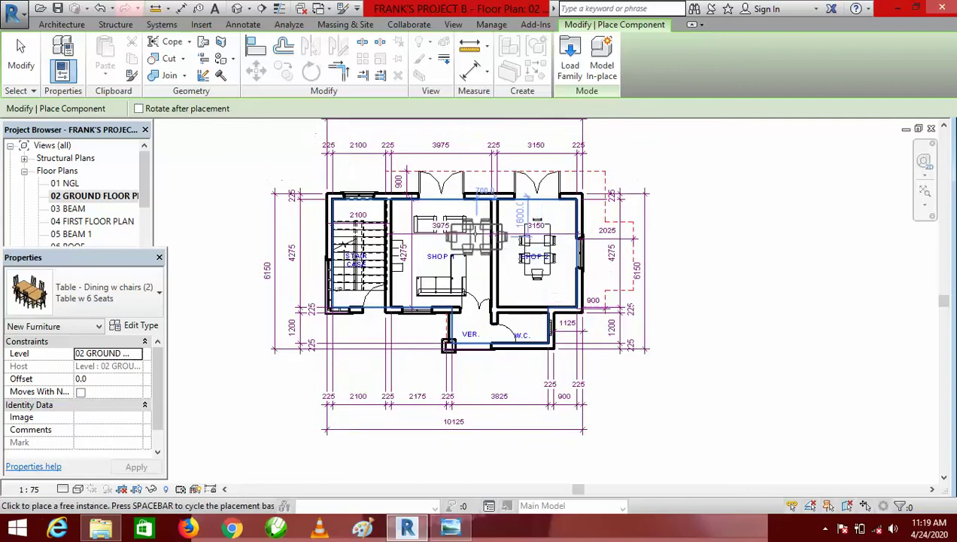
pyautogui.scroll(2, 476, 237)
pyautogui.scroll(-2, 505, 316)
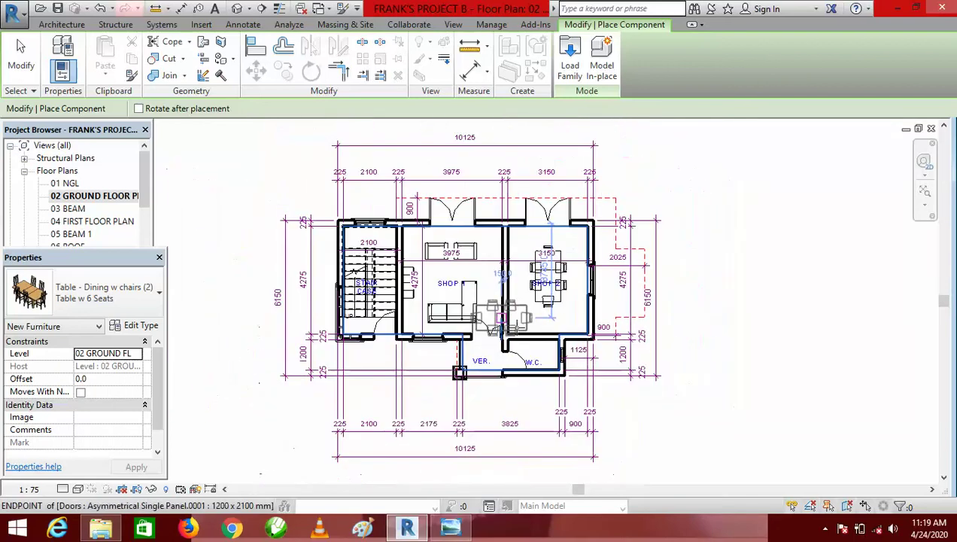
pyautogui.scroll(2, 433, 267)
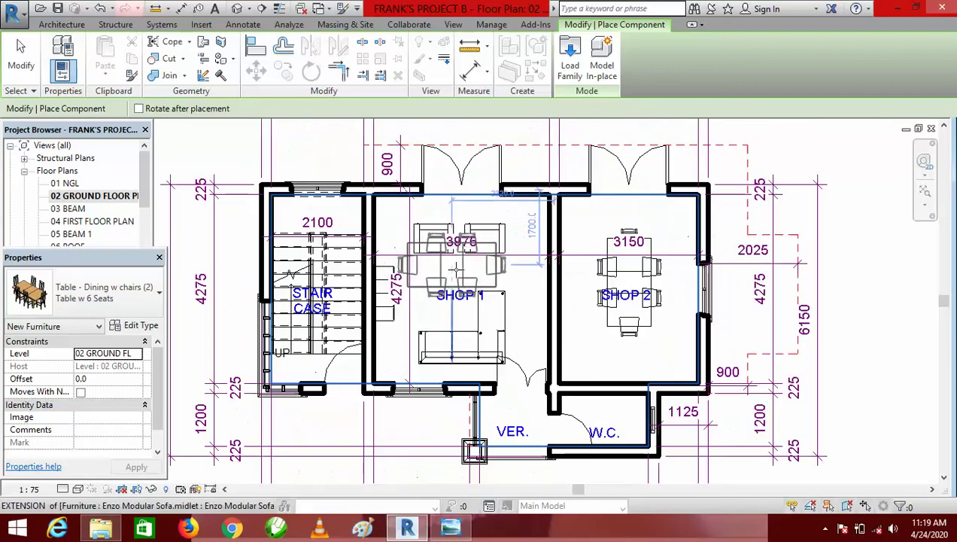
pyautogui.scroll(-2, 456, 268)
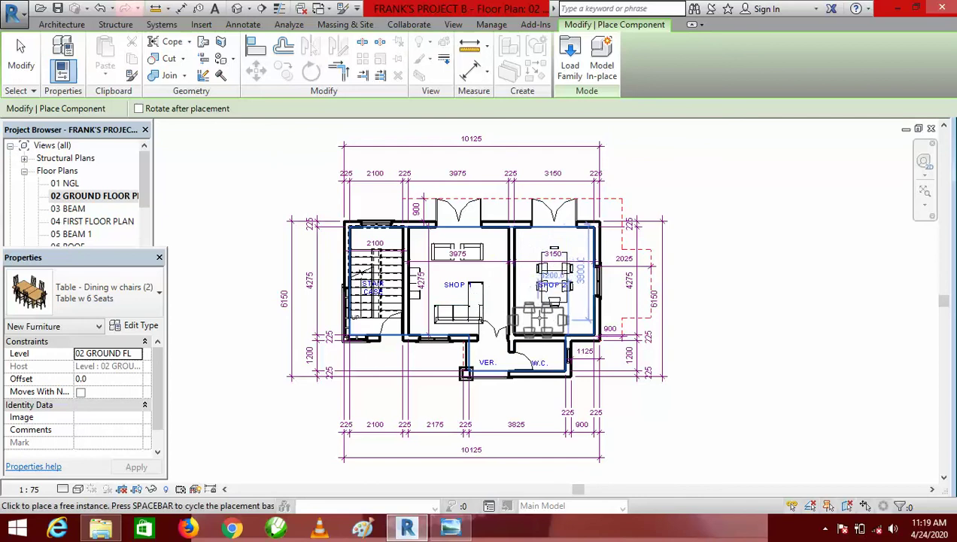
pyautogui.scroll(2, 482, 271)
pyautogui.scroll(-2, 480, 268)
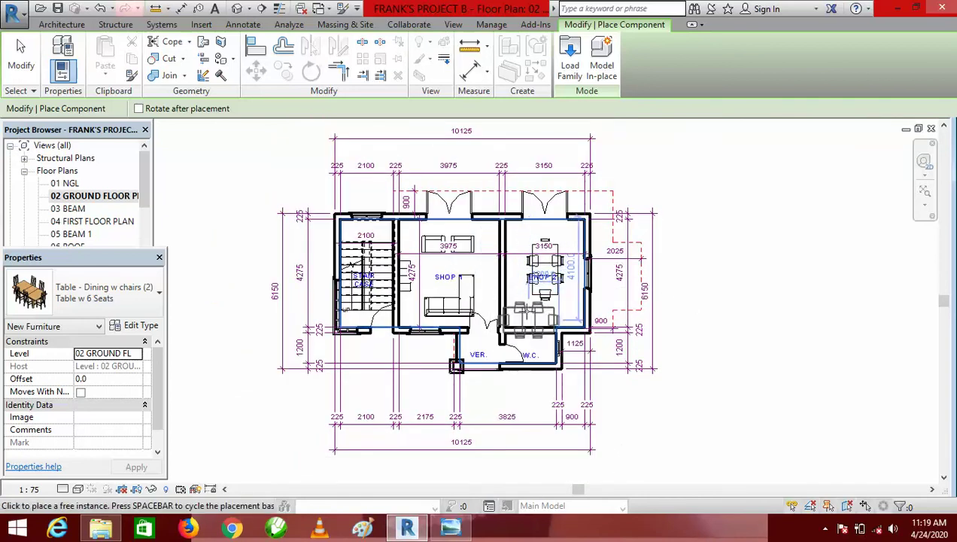
pyautogui.scroll(3, 521, 324)
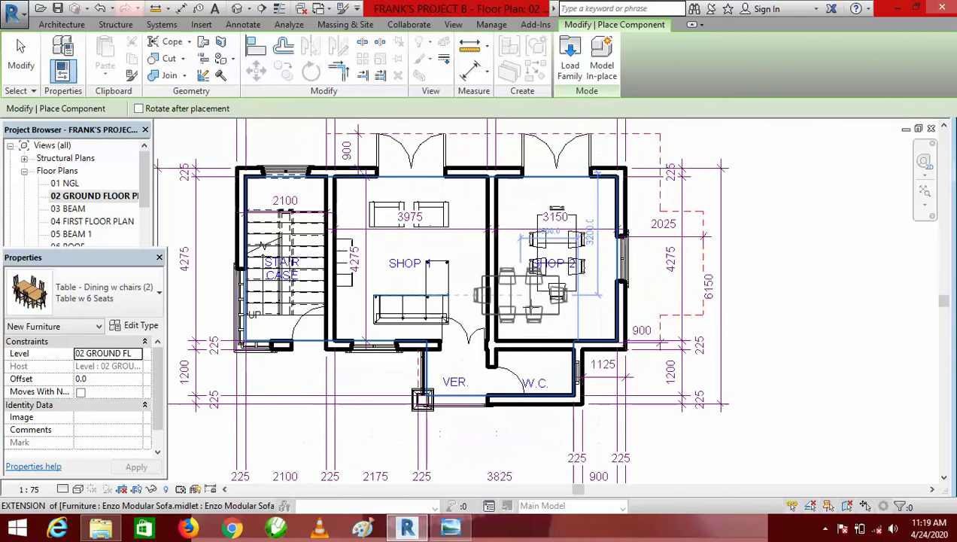
pyautogui.scroll(-3, 531, 304)
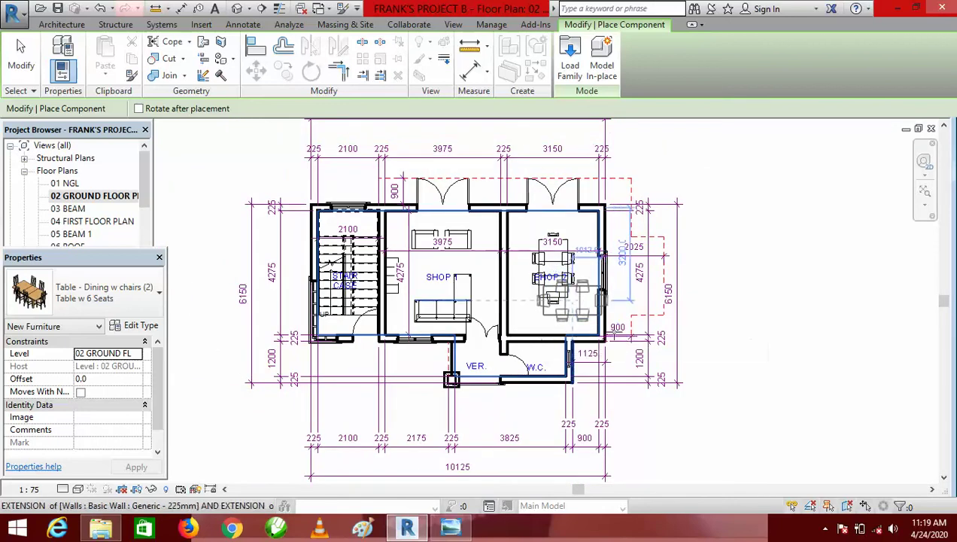
pyautogui.click(825, 529)
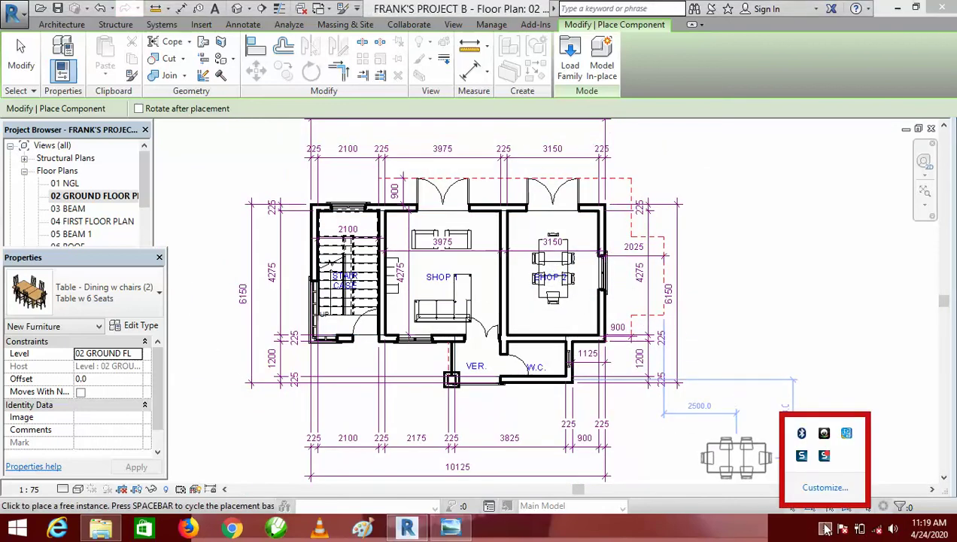